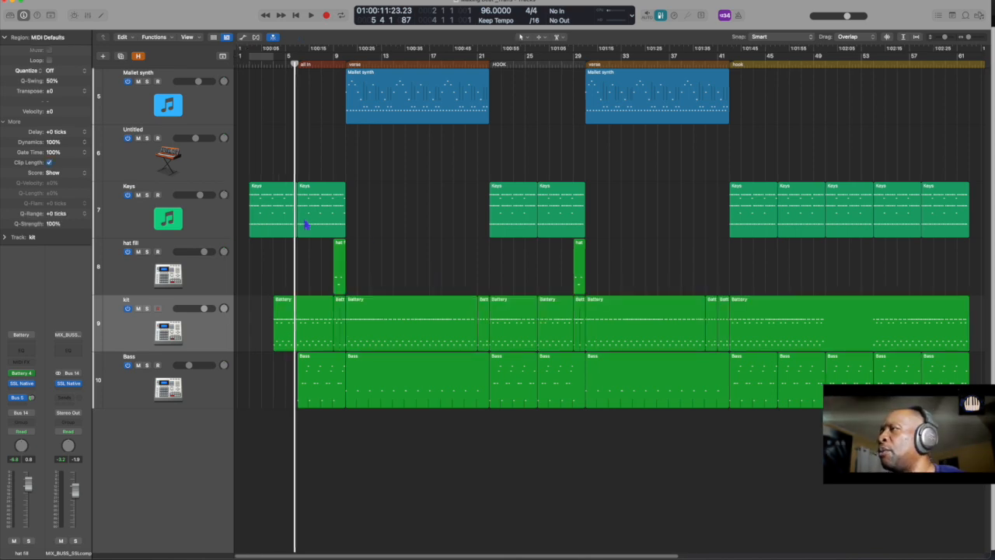
Play back the first hat fill region on the hat fill track through the start of the verse
left_click(340, 257)
key("shift+Return")
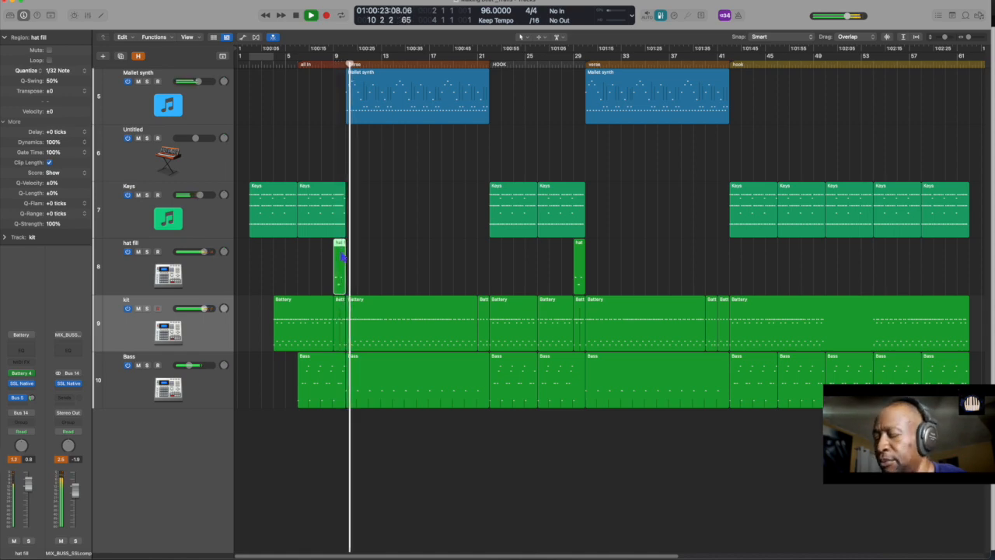
key("space")
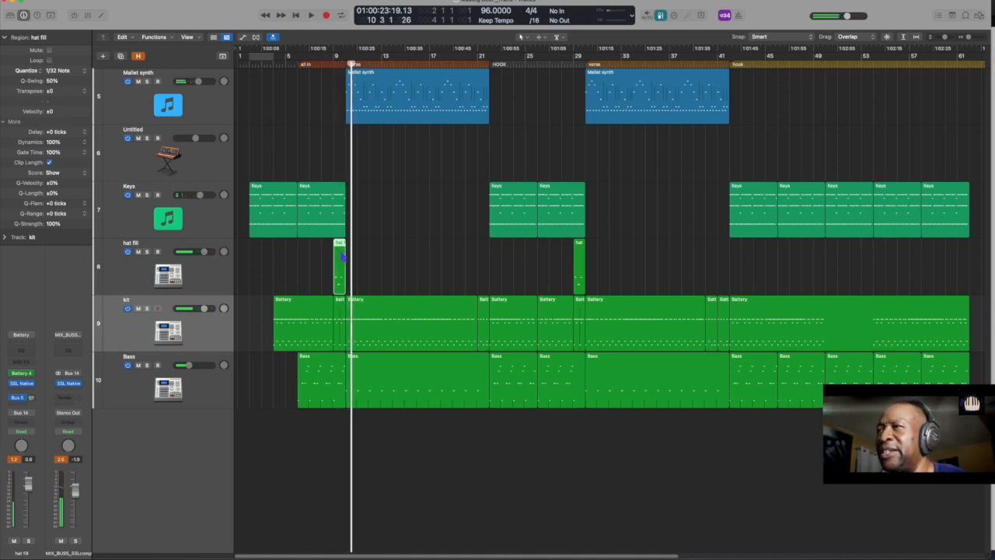
Step the playhead forward through the verse and into the hook, up to bar 28
key("period")
key("period")
key("period")
key("period")
key("period")
key("period")
key("period")
key("period")
key("period")
key("period")
key("period")
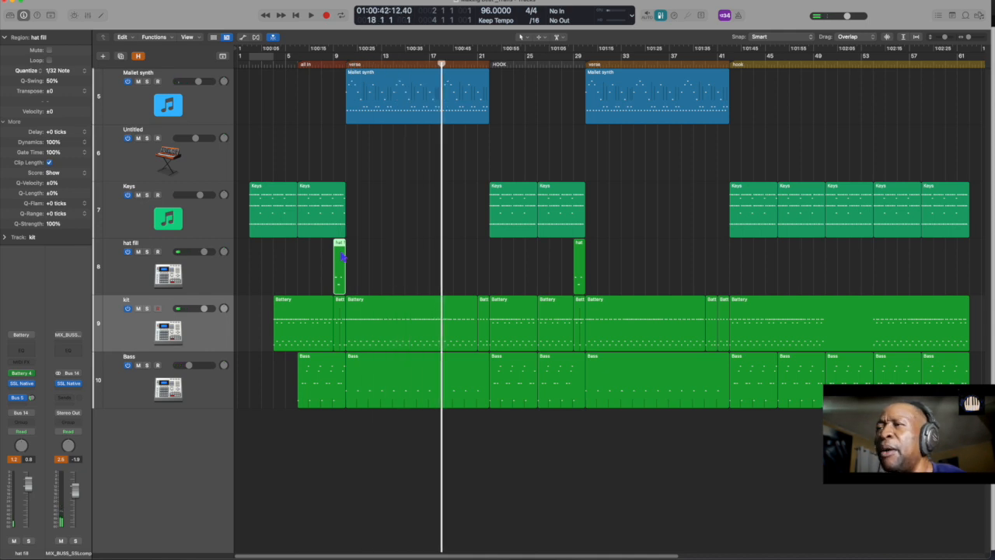
key("period")
key("period")
key("period")
key("period")
key("period")
key("period")
key("period")
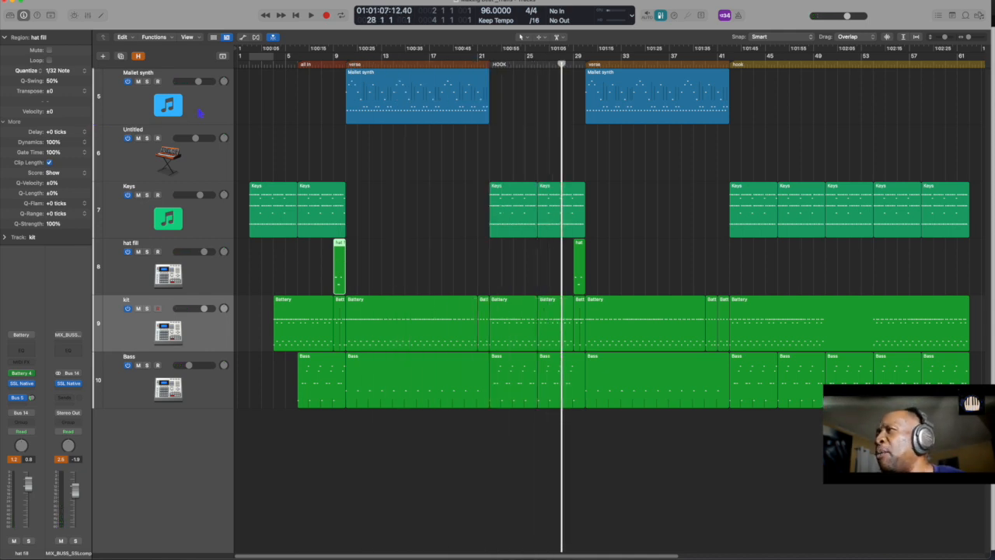
Select the first Mallet synth region and play the transition from the verse into the hook from about bar 21
left_click(370, 115)
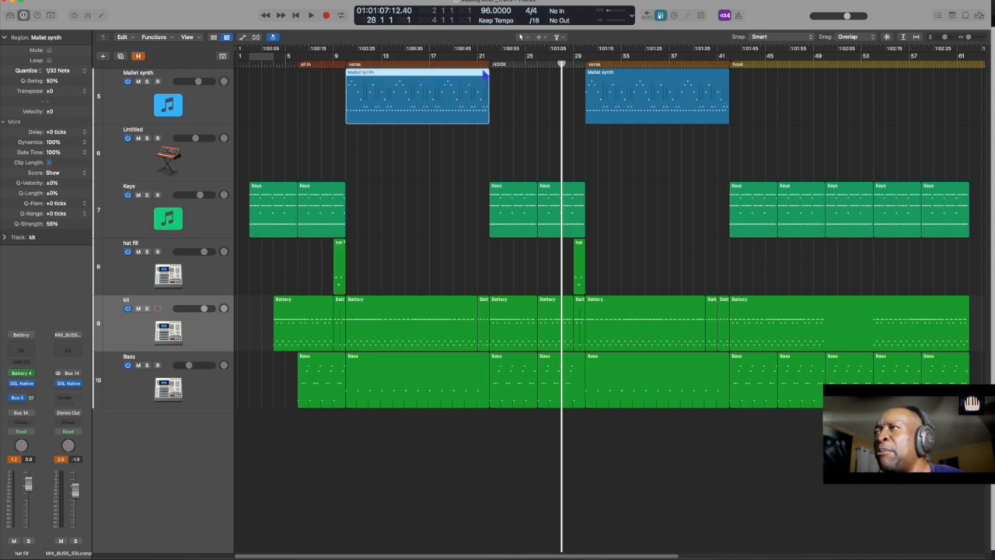
left_click(481, 63)
key("space")
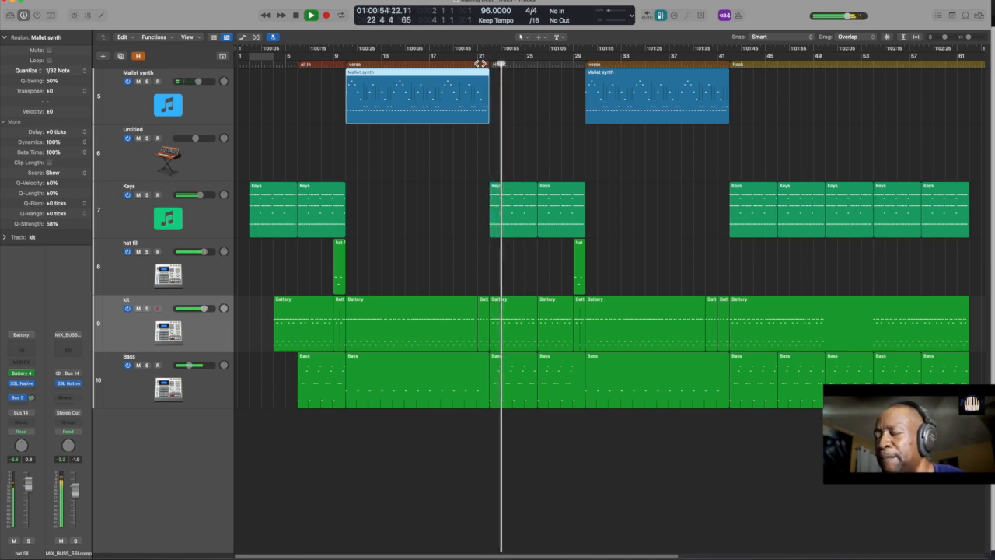
key("space")
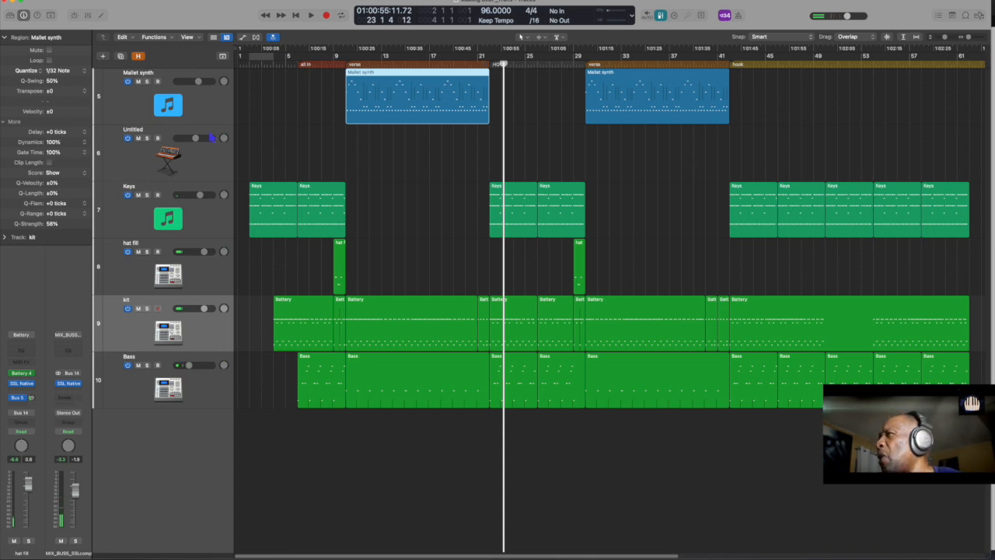
Open the Omnisphere instrument on the untitled track 6 and reposition its window over the arrangement
left_click(191, 158)
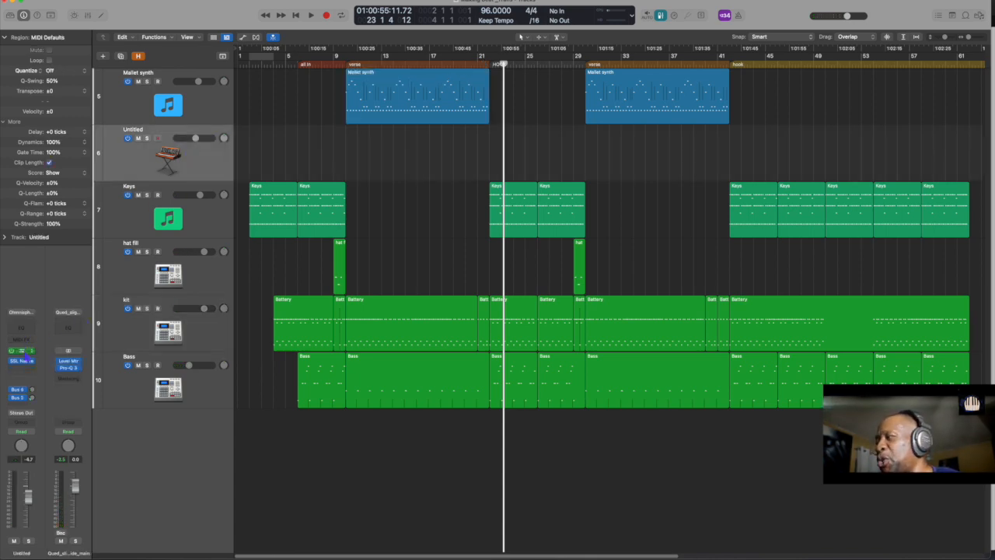
left_click(21, 351)
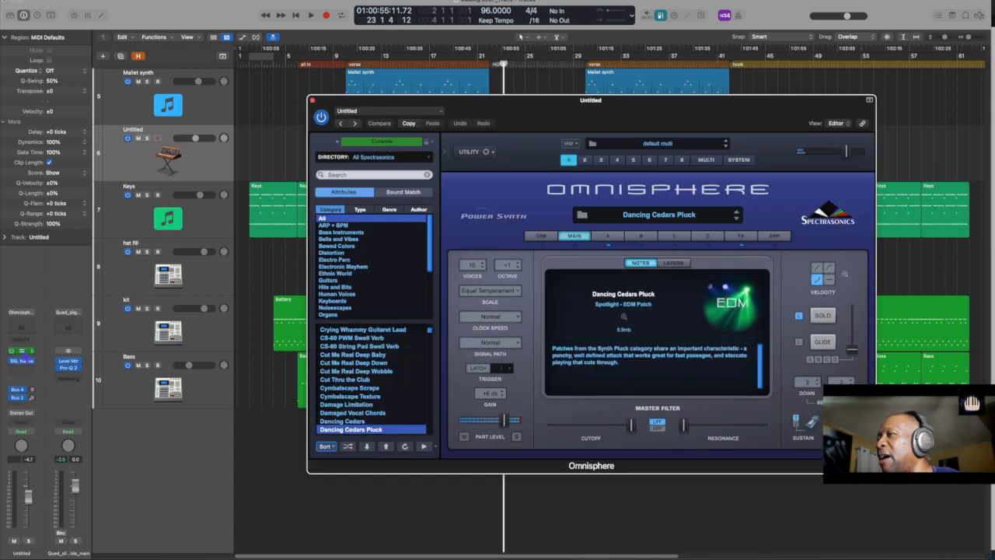
left_click_drag(564, 122, 533, 92)
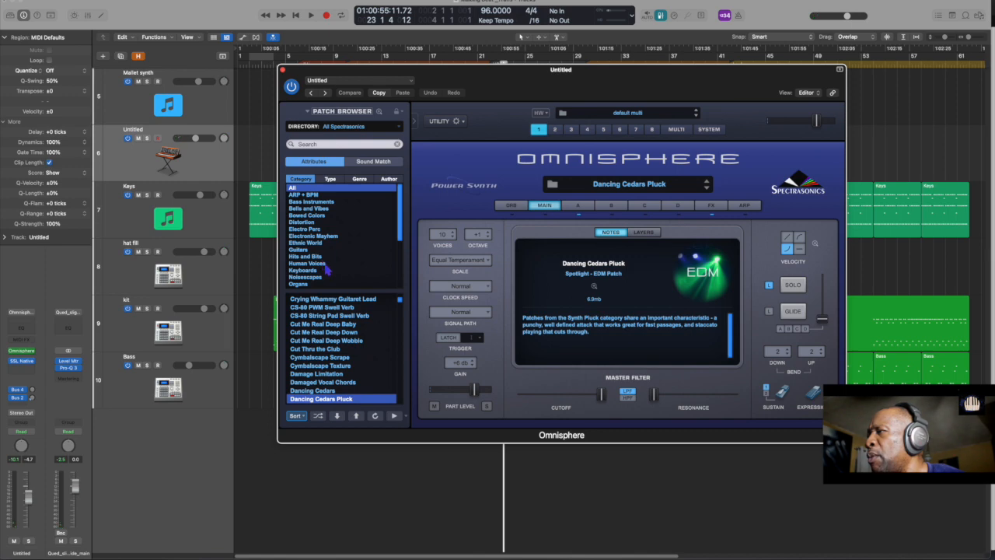
Load the Aura patch from the Synth Poly category in Omnisphere
scroll(328, 268, "down", 3)
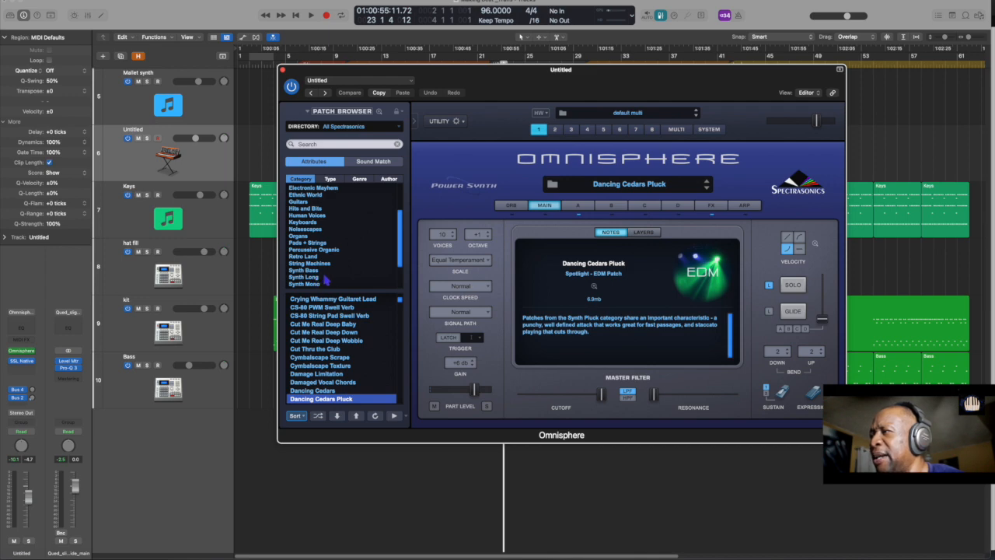
scroll(329, 285, "down", 2)
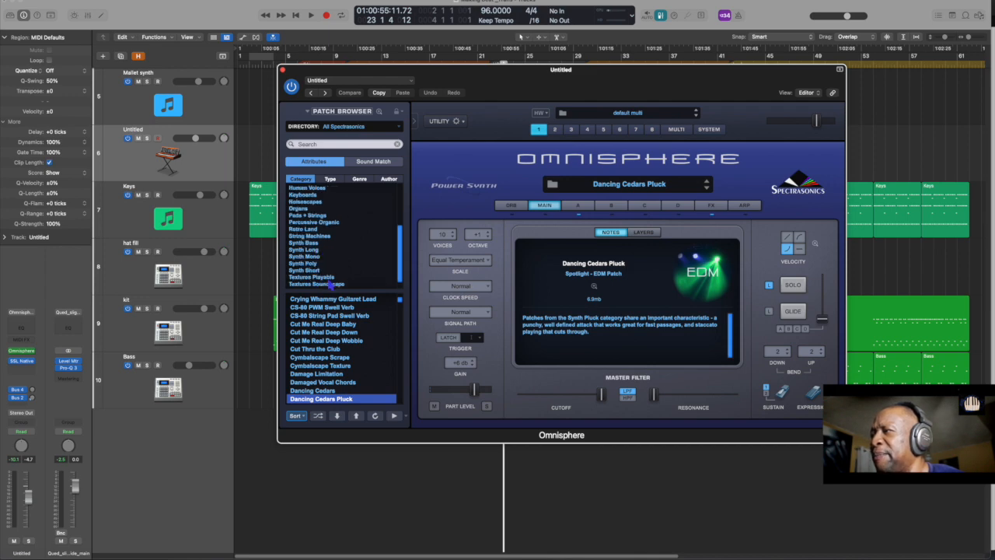
left_click(307, 263)
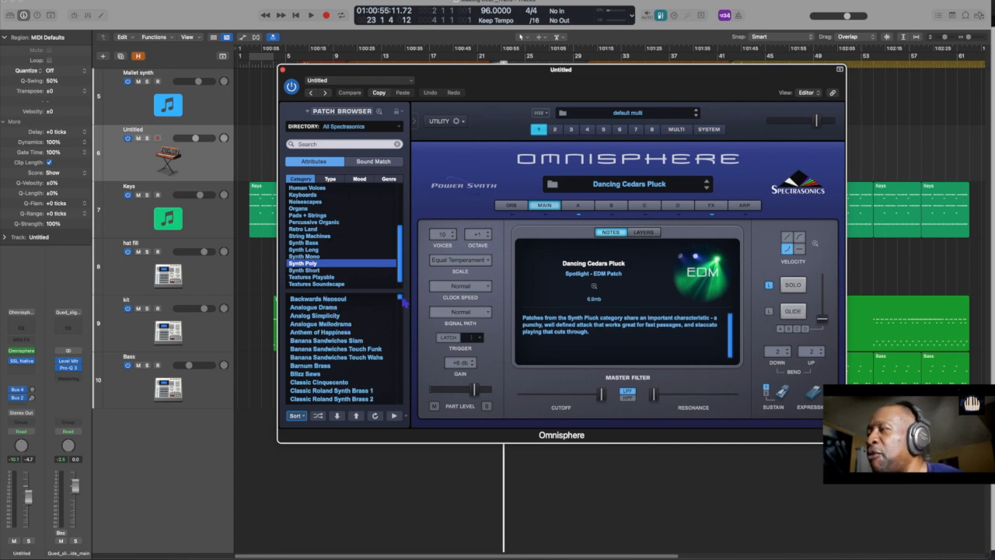
left_click_drag(404, 303, 398, 325)
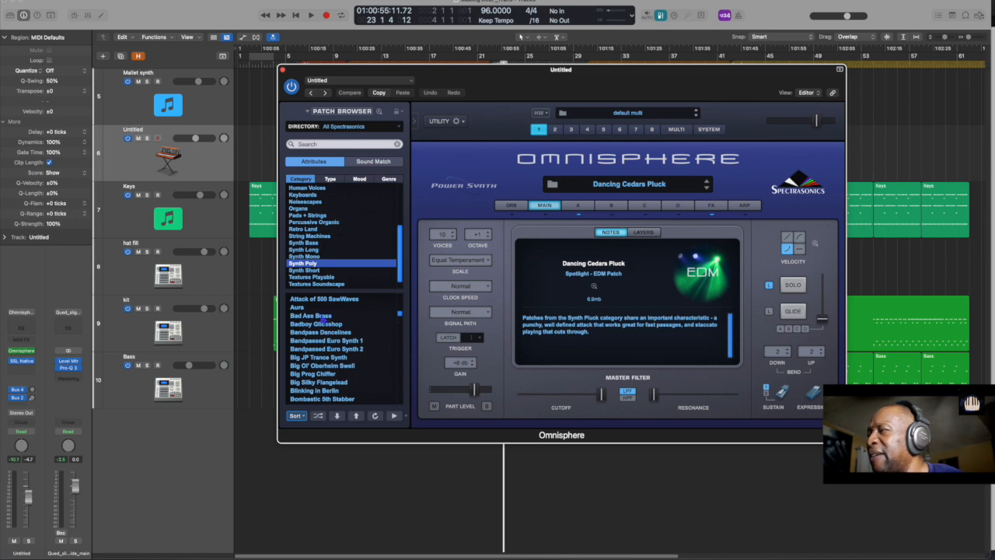
left_click(298, 307)
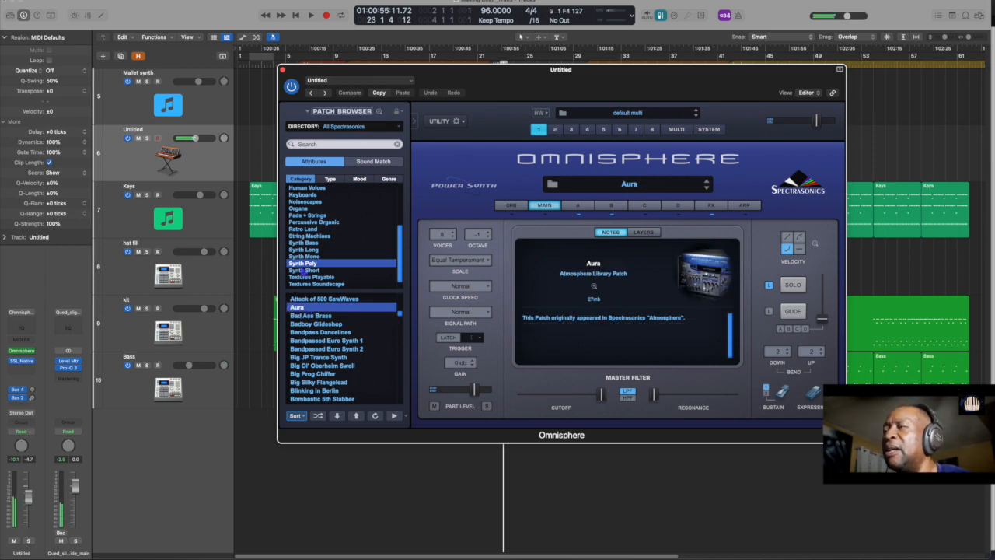
Play the song from bar 21 and capture an Aura part on the untitled track over the hook
left_click_drag(494, 90, 403, 222)
key("space")
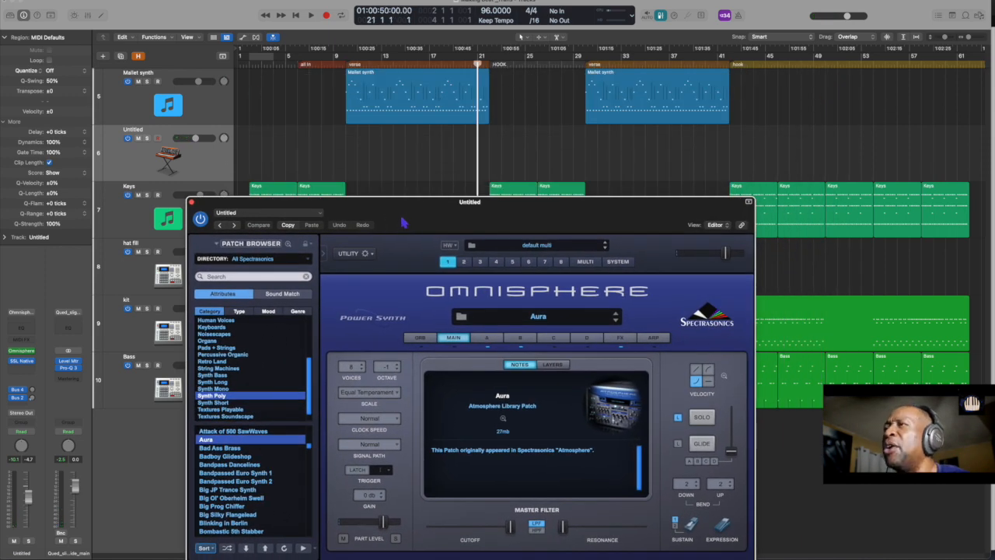
key("space")
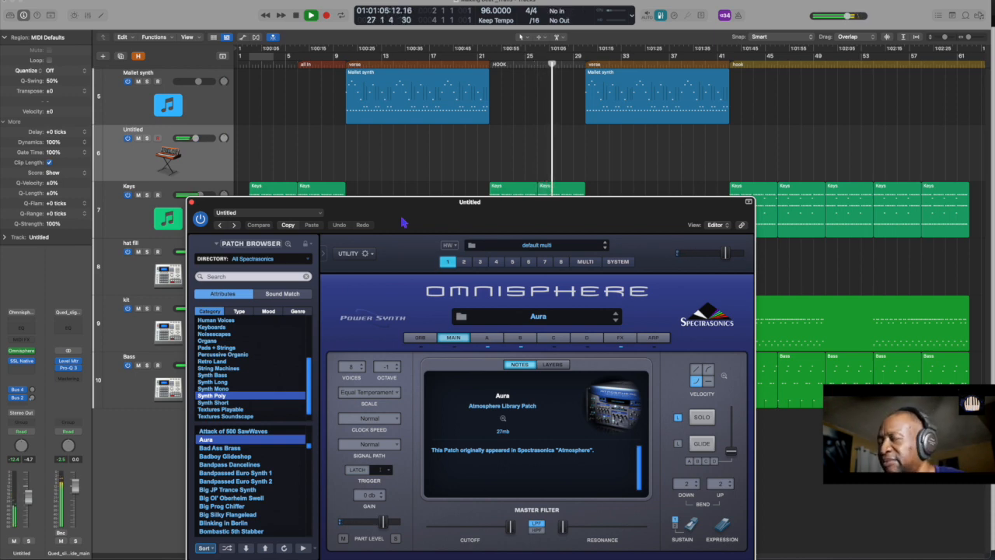
key("space")
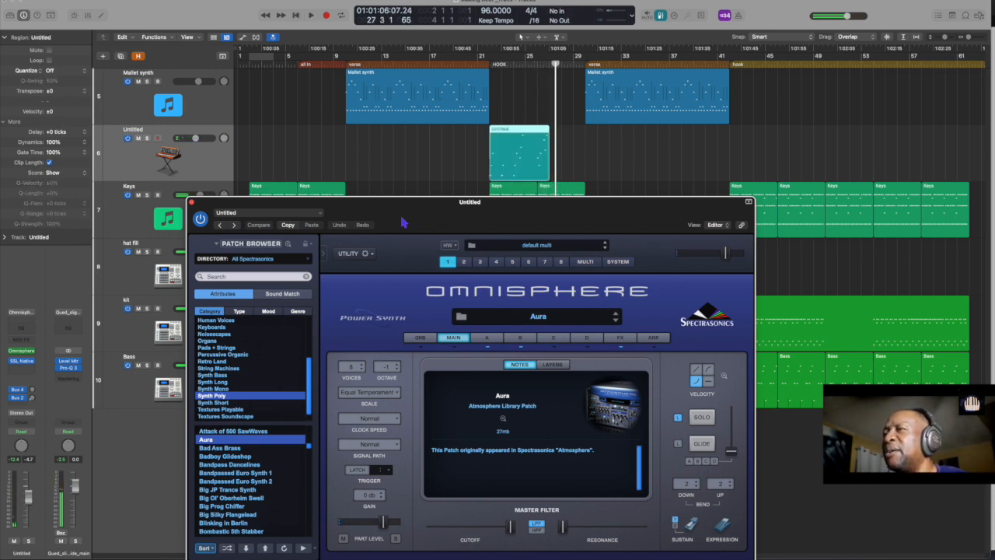
Play back the captured hook part and slightly lower Omnisphere's output volume
key("space")
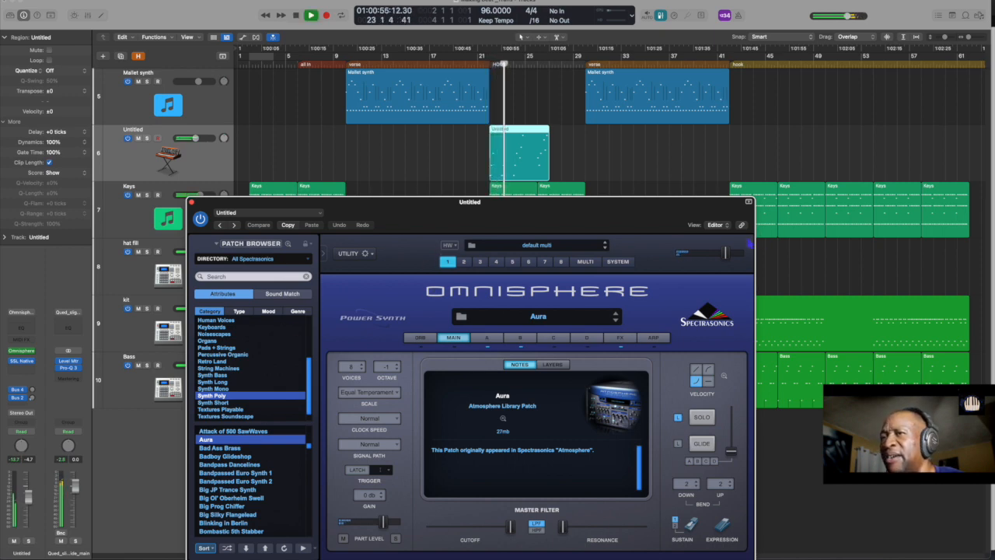
left_click_drag(728, 257, 720, 256)
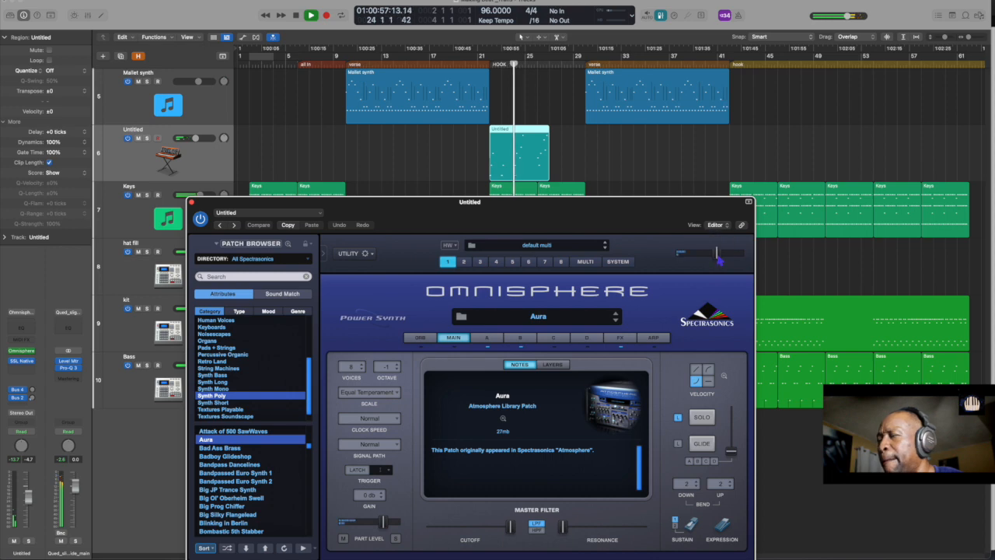
left_click_drag(395, 215, 481, 218)
Stop playback and delete the captured region on the untitled track in the hook
left_click(627, 142)
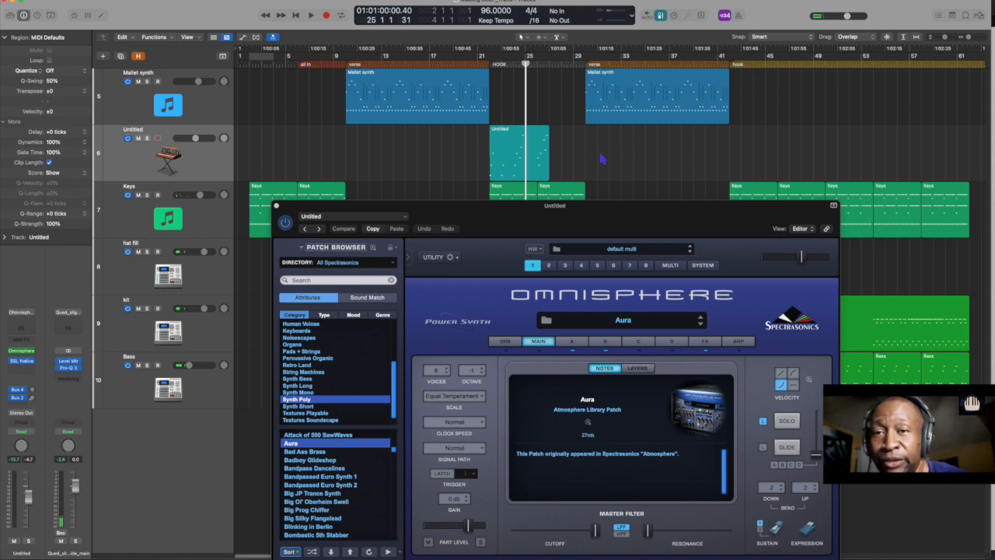
left_click(506, 161)
key("Delete")
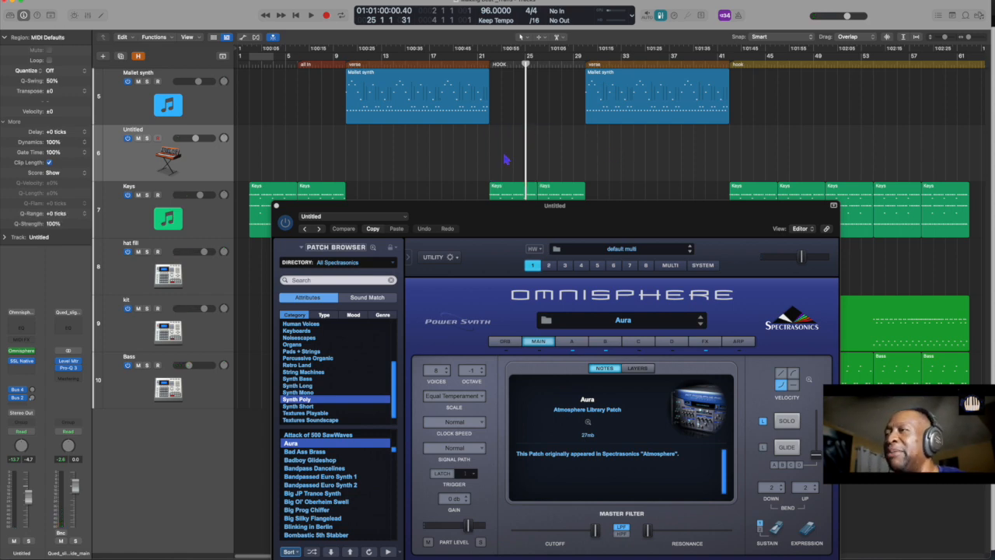
Load the Chill Plucker patch from Omnisphere's Synth Short category
left_click(308, 407)
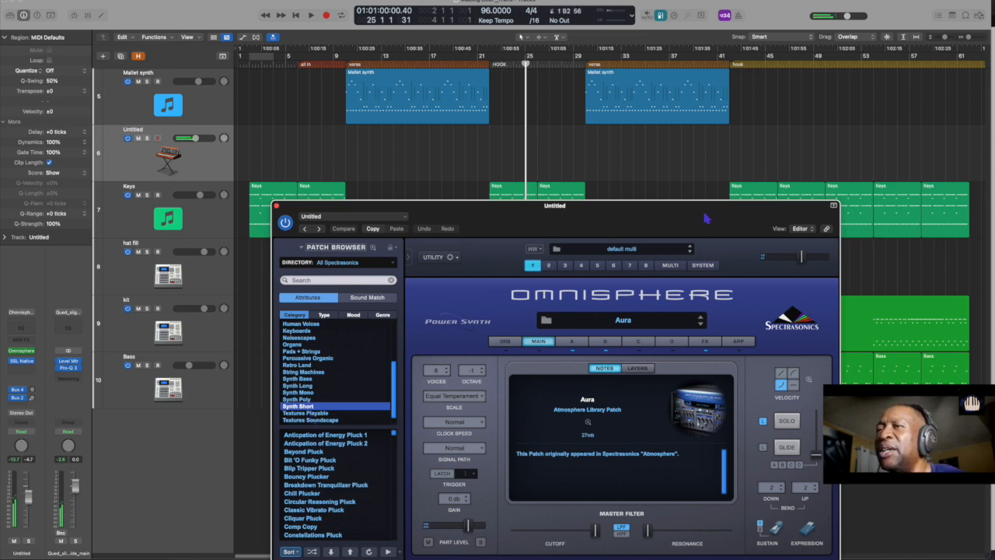
left_click_drag(704, 216, 708, 139)
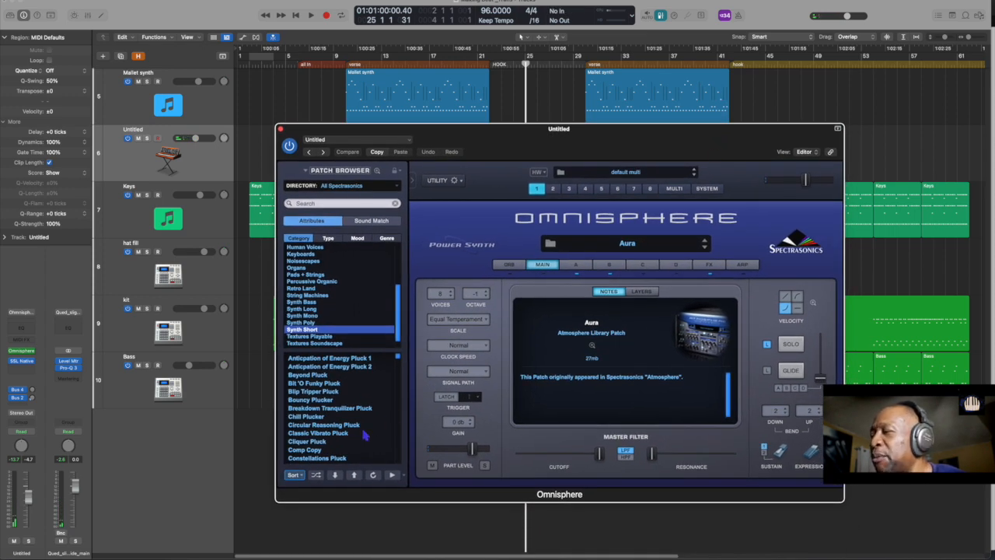
left_click(306, 416)
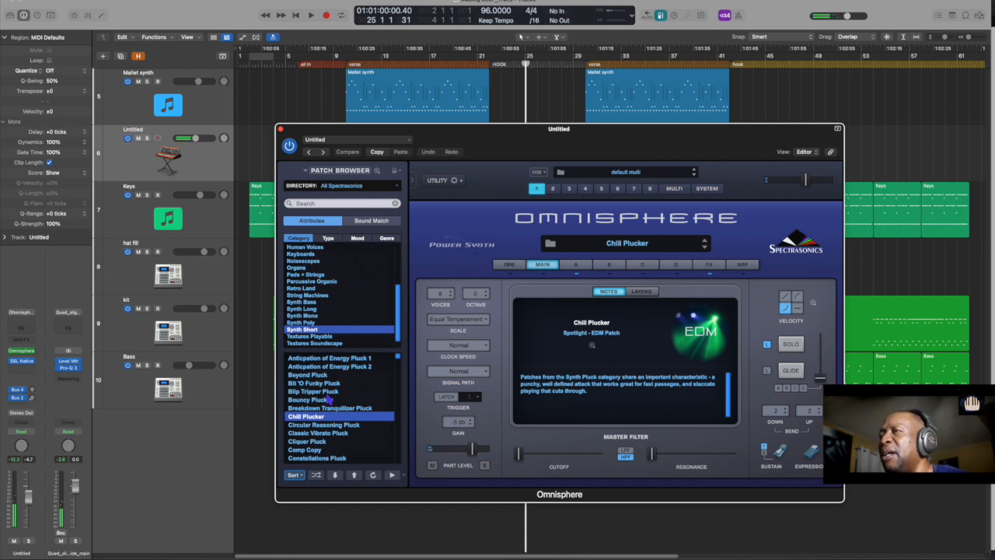
Load the Creepalog patch from the Synth Poly category to replace the current Omnisphere sound
left_click(312, 322)
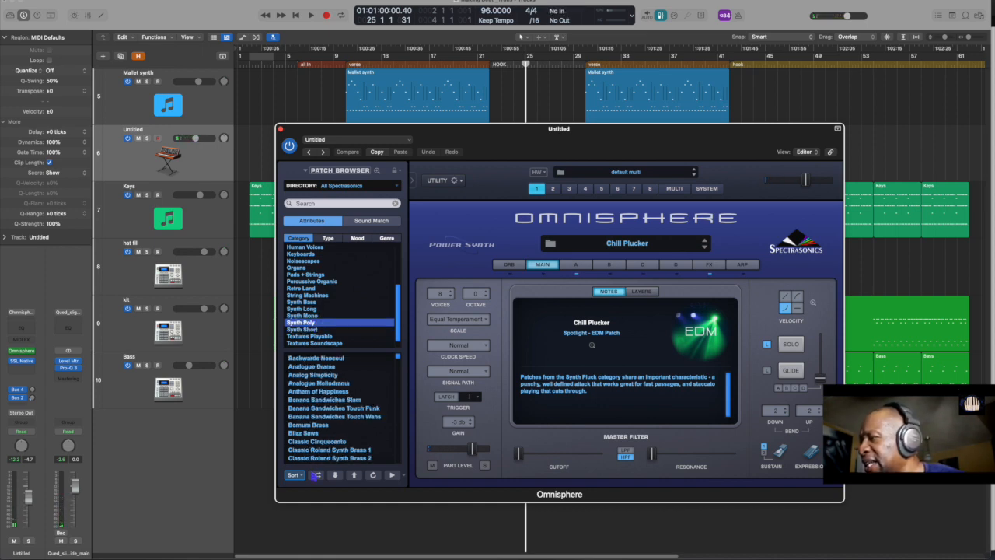
scroll(315, 456, "down", 3)
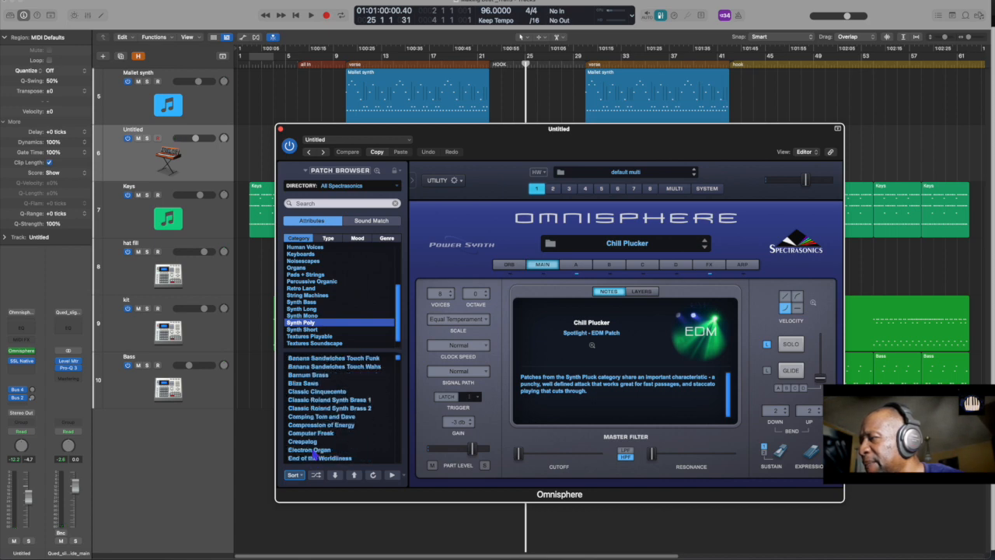
left_click(311, 443)
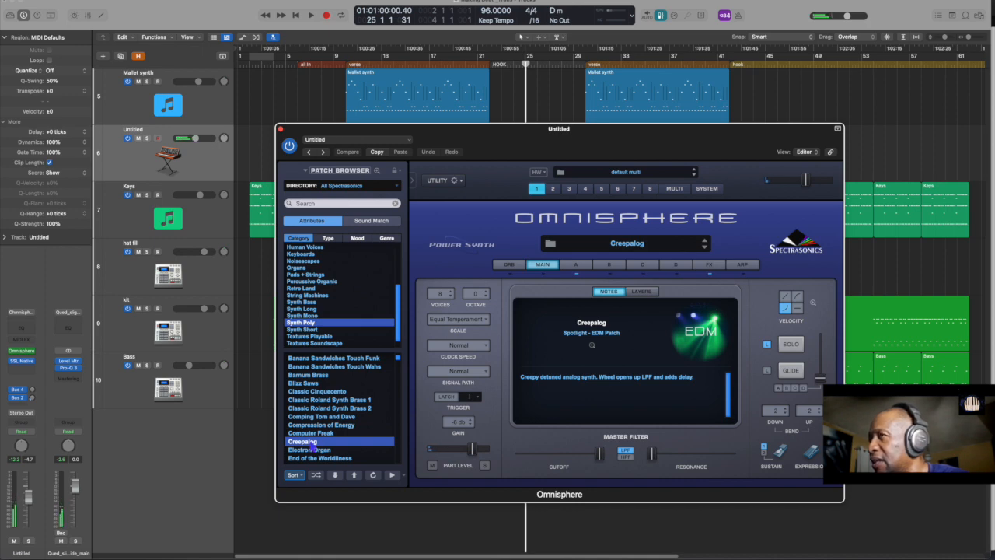
Return the playhead to bar 21 and audition the Creepalog patch along with the hook
key("comma")
key("comma")
key("comma")
key("comma")
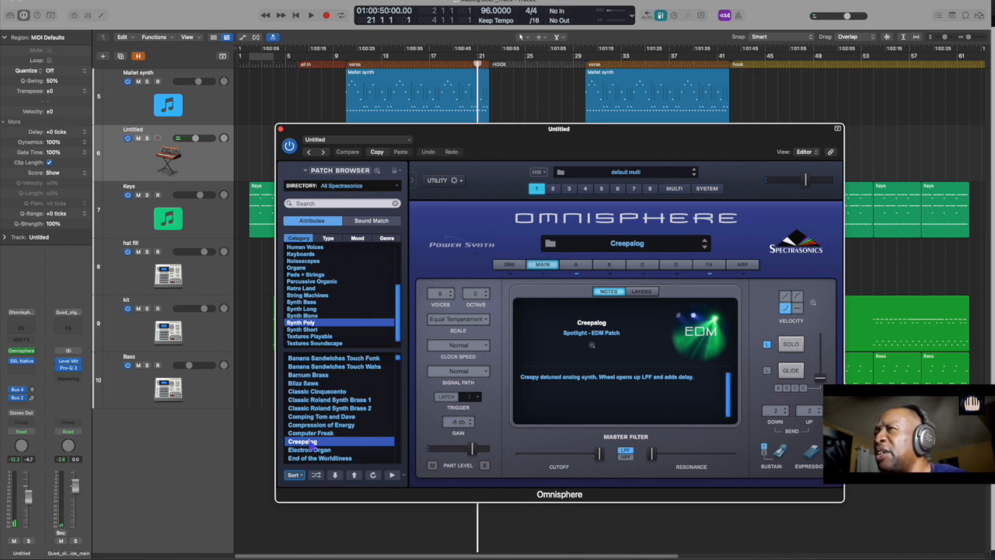
key("space")
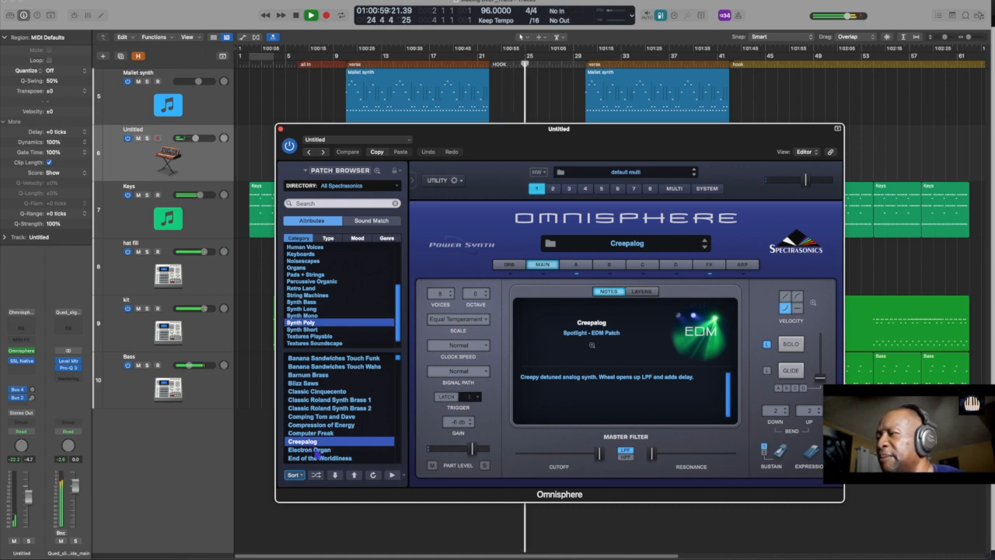
key("space")
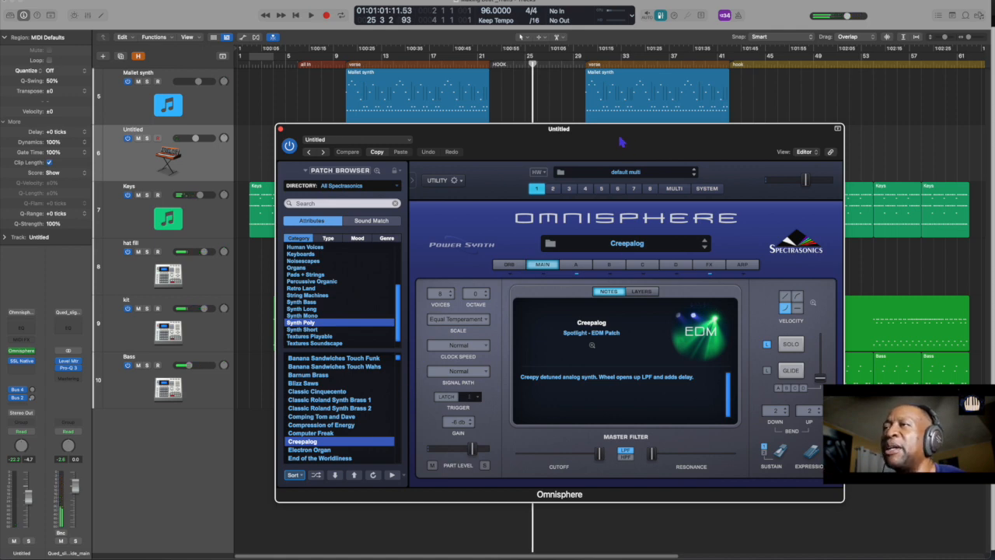
Load the Alarm_Lead setting from the KEYS Leads presets into the untitled track's Omnisphere
mouse_move(622, 142)
left_mouse_down()
mouse_move(624, 171)
mouse_move(622, 148)
left_mouse_up()
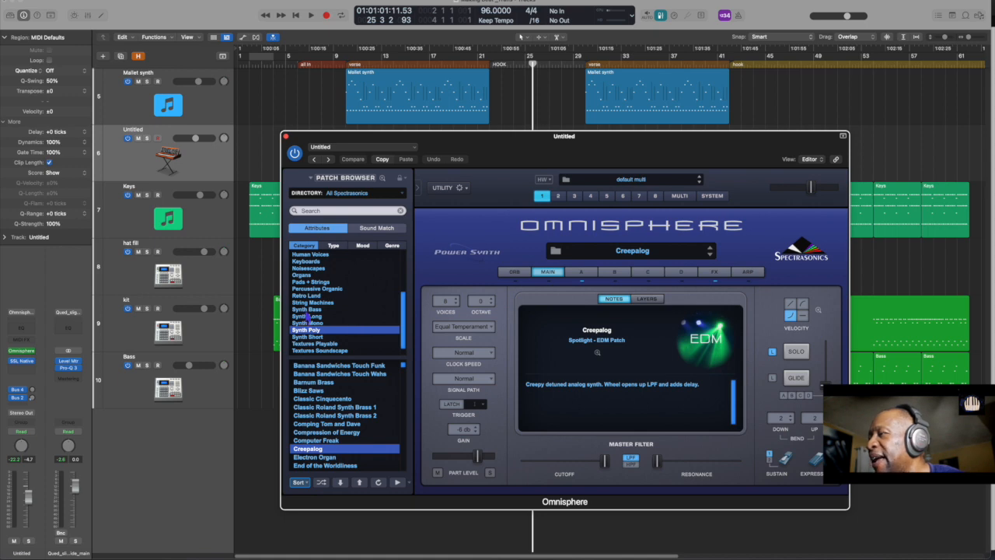
left_click(394, 147)
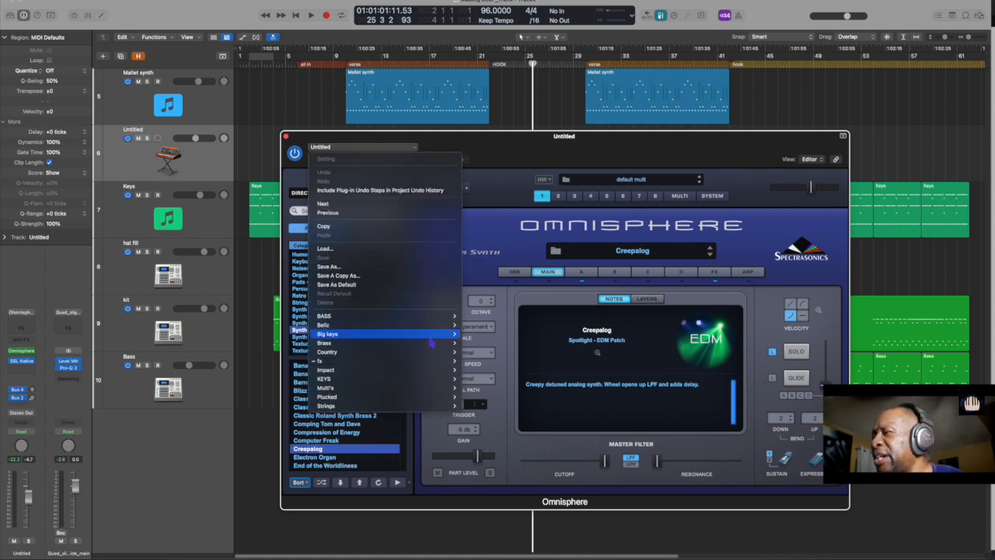
mouse_move(440, 381)
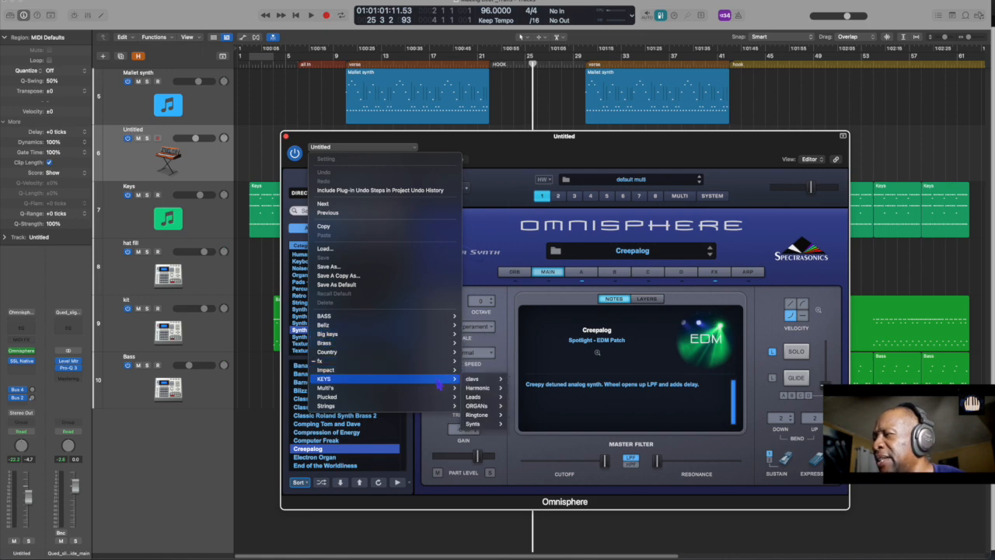
mouse_move(475, 396)
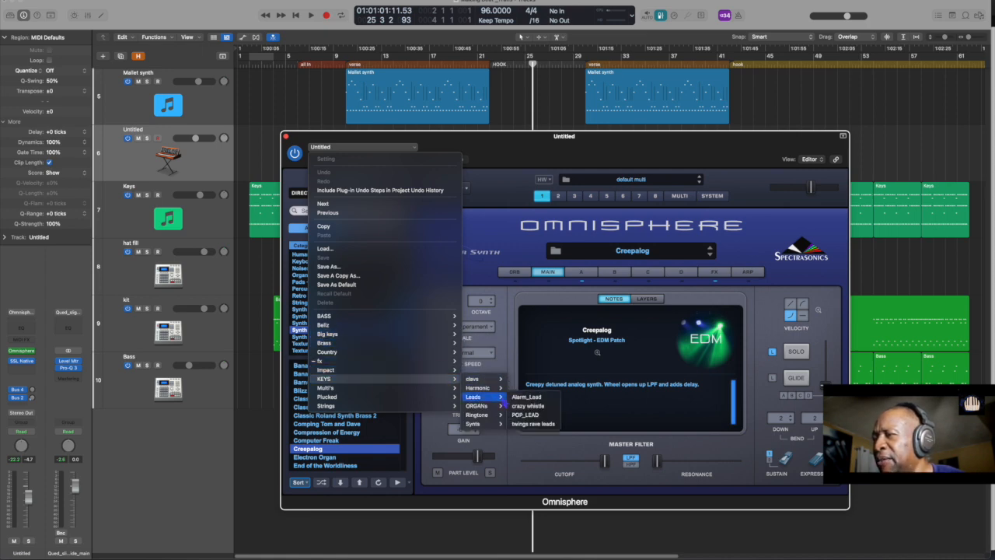
left_click(531, 399)
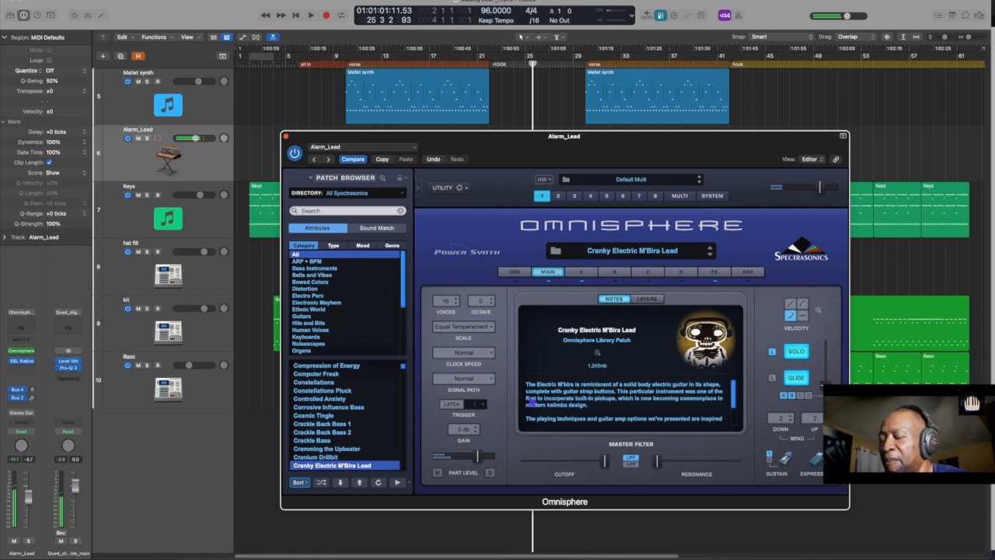
Rewind to the hook, play an Alarm_Lead part over it, capture the performance as a region and close Omnisphere
key("comma")
key("comma")
key("comma")
key("comma")
key("comma")
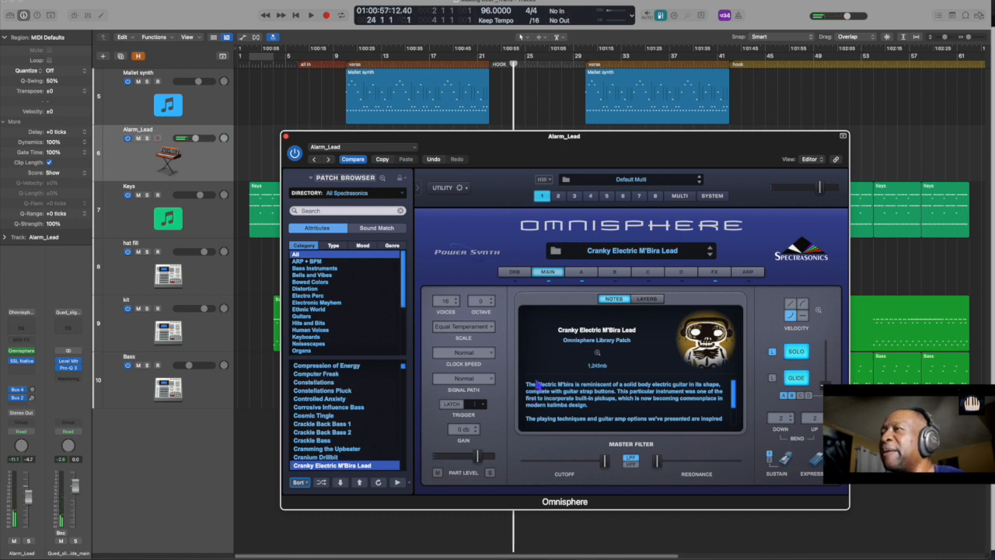
key("space")
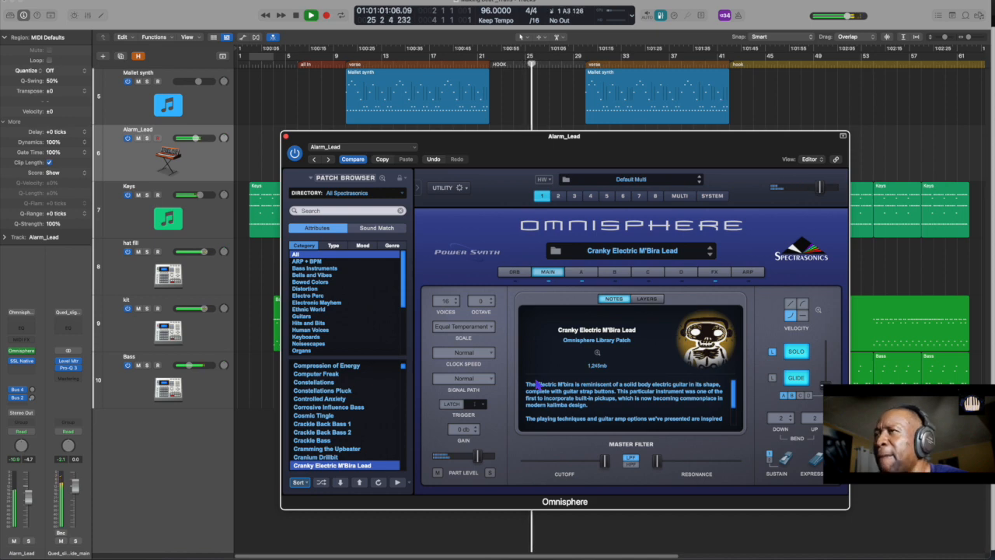
key("space")
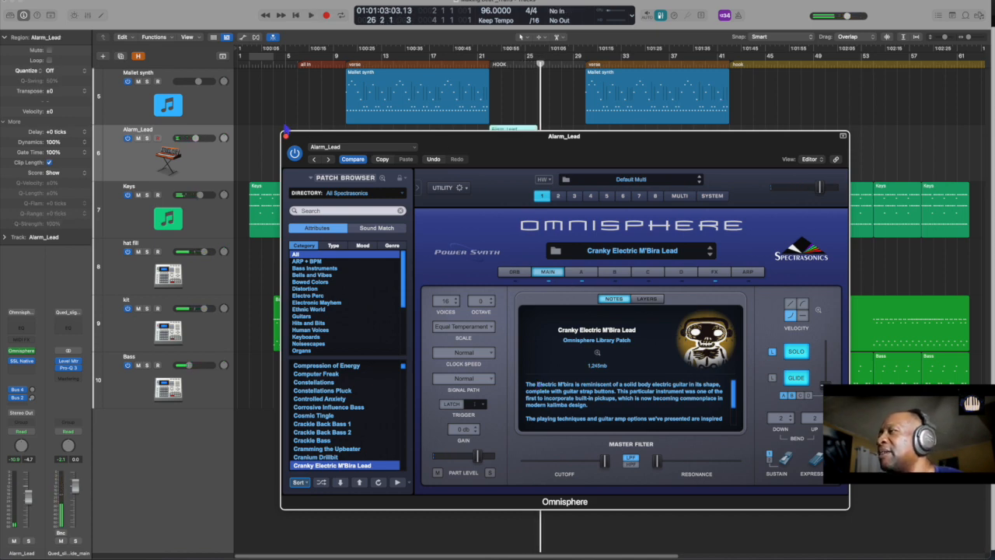
left_click(286, 136)
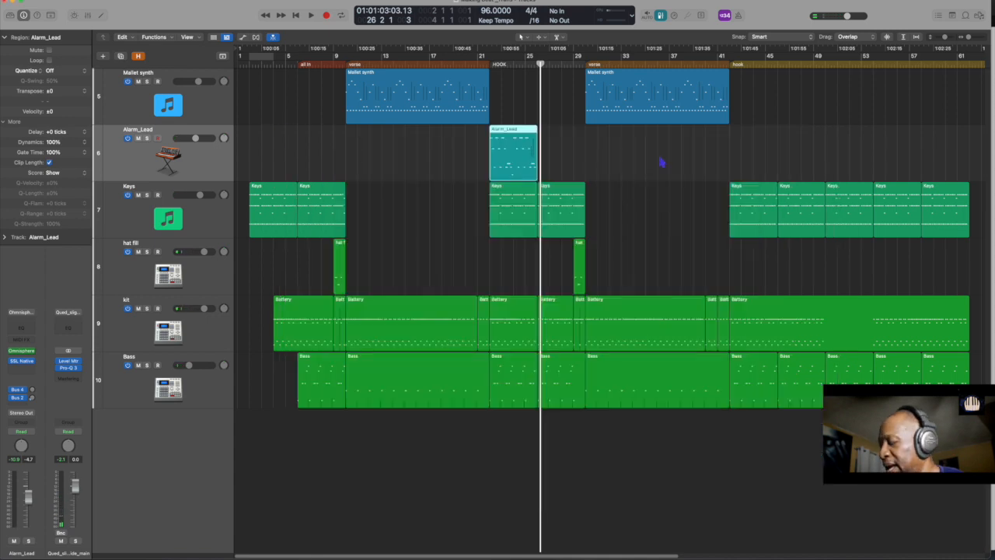
Play back the captured Alarm_Lead region and lower the output fader in its SSL Native Channel Strip 2
key("shift+space")
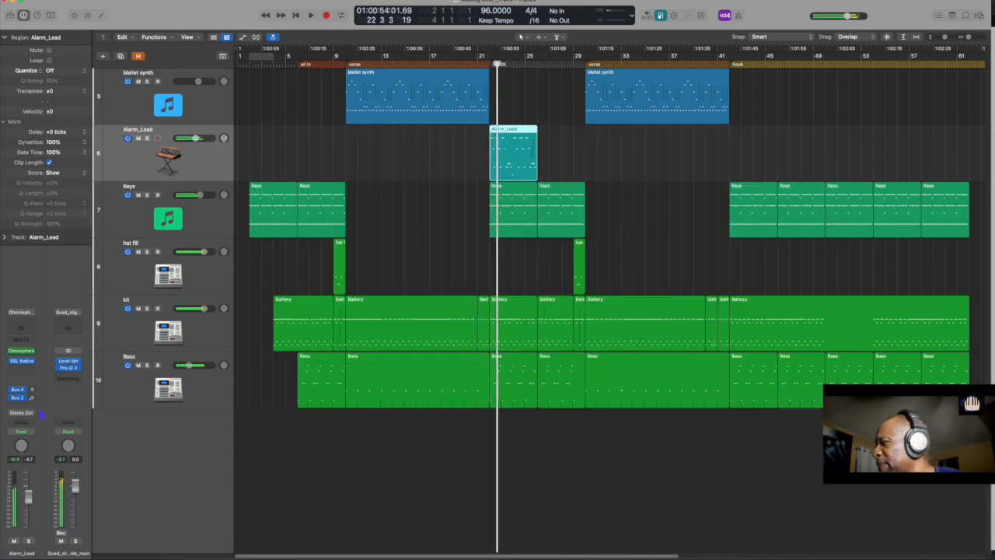
left_click(21, 362)
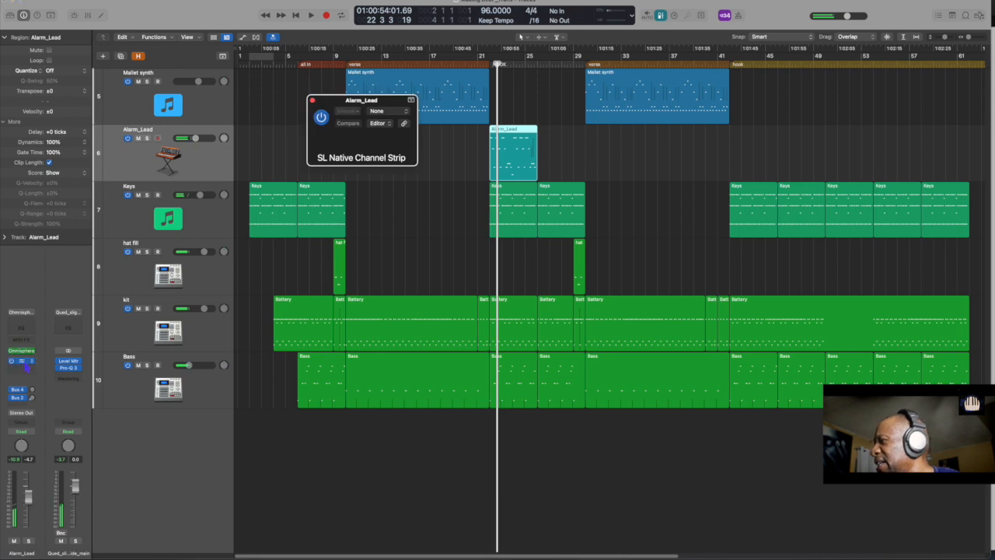
left_click_drag(475, 320, 462, 322)
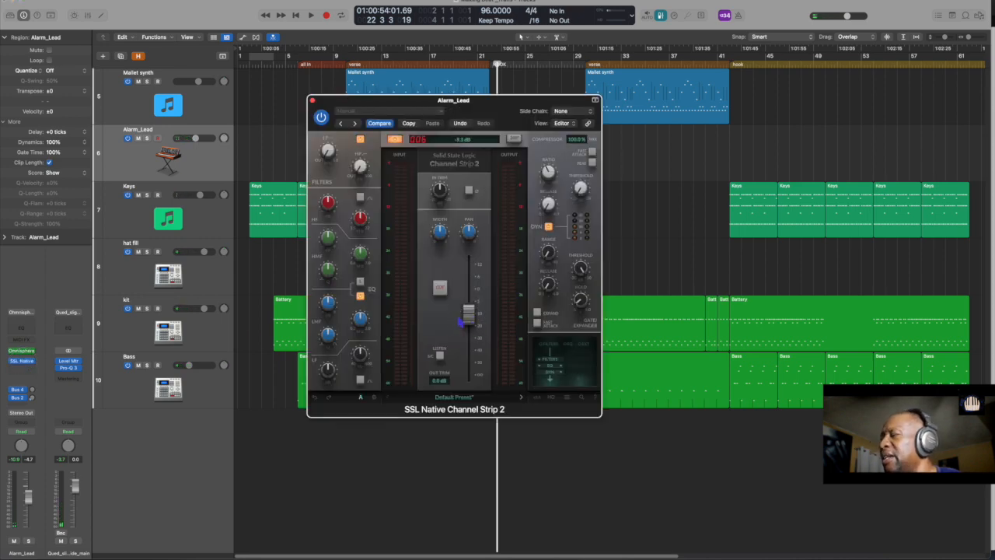
Lower Omnisphere's master volume and raise the Alarm_Lead channel fader to -3.7 dB while the hook plays
left_click(21, 351)
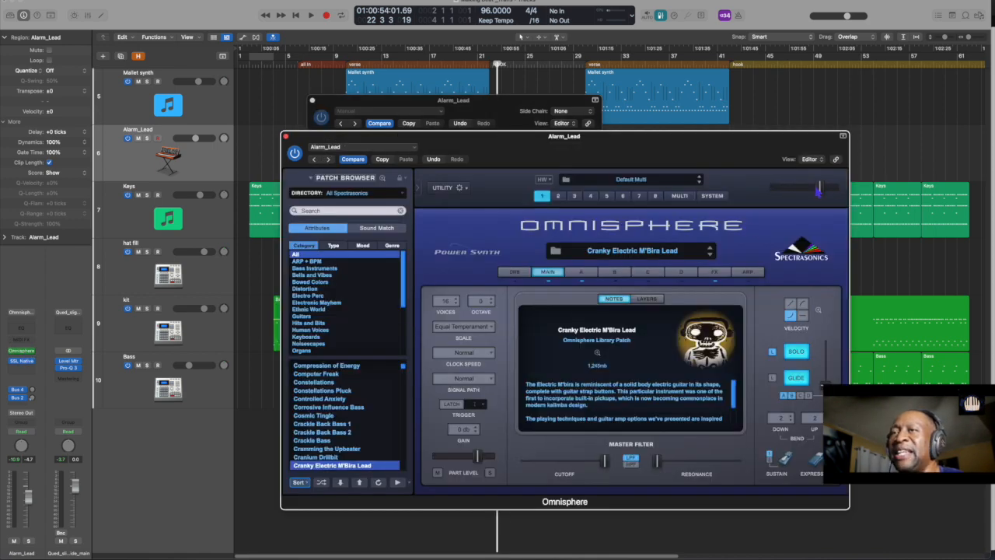
left_click_drag(818, 191, 806, 188)
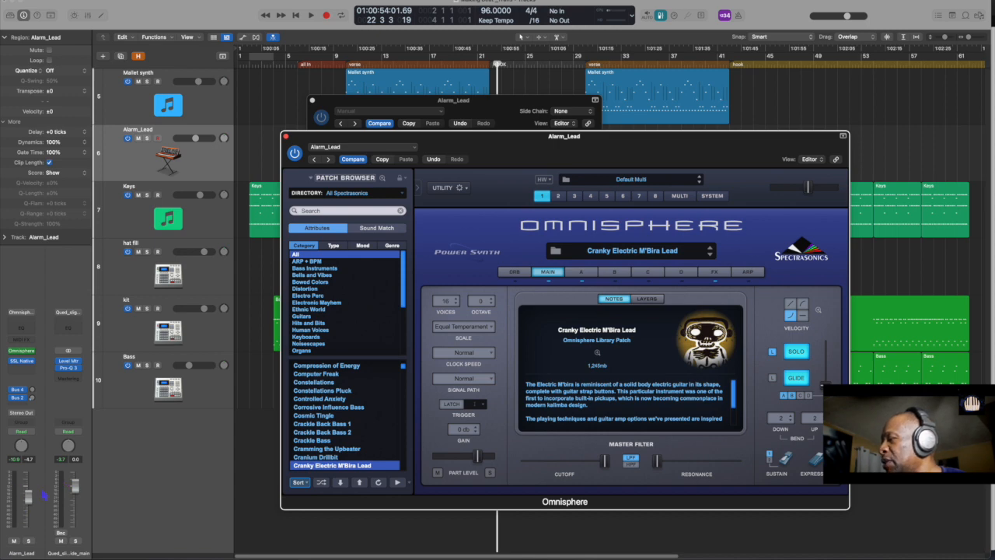
key("space")
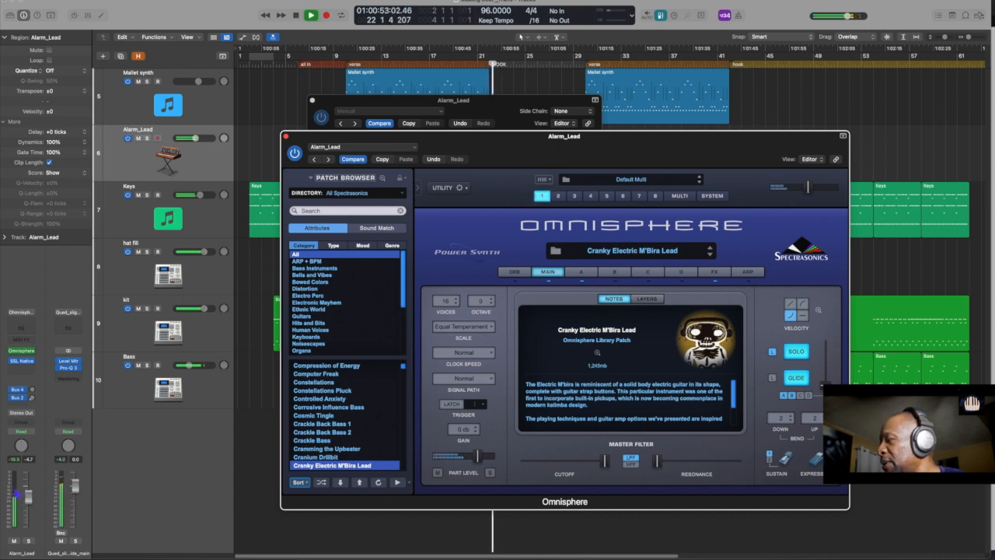
left_click_drag(29, 500, 29, 497)
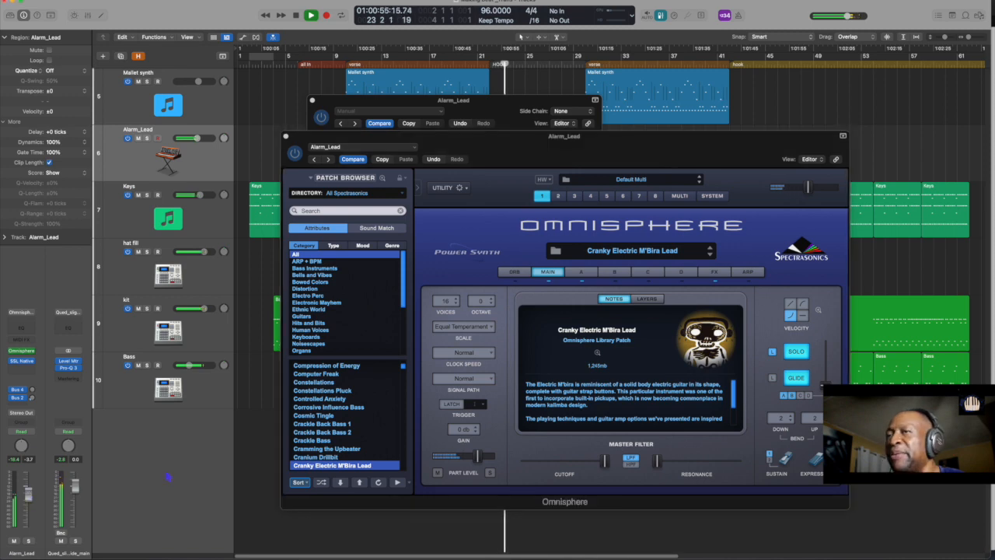
Set Omnisphere's master volume to -10.5 dB, stop playback and close both Alarm_Lead plug-in windows
left_click(806, 188)
left_click_drag(805, 191, 800, 199)
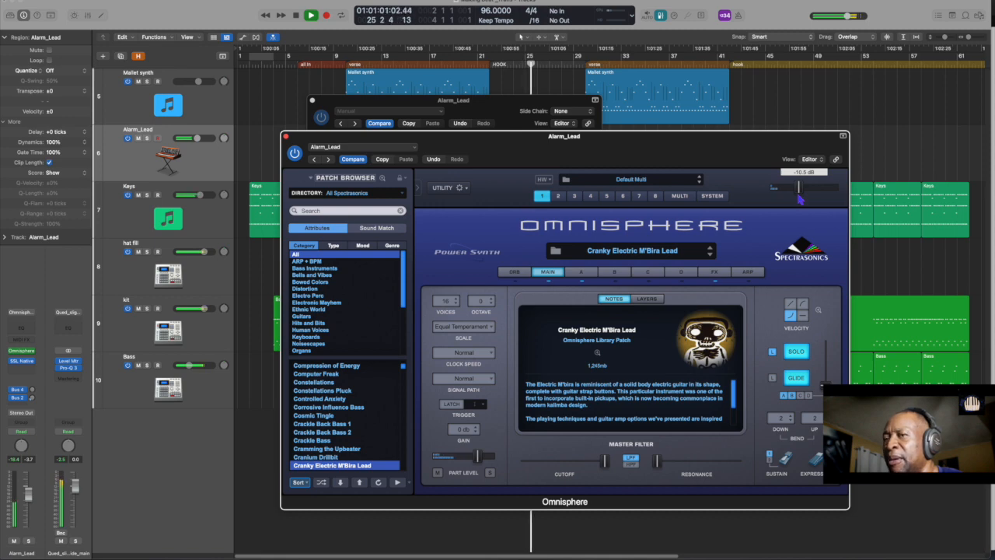
key("space")
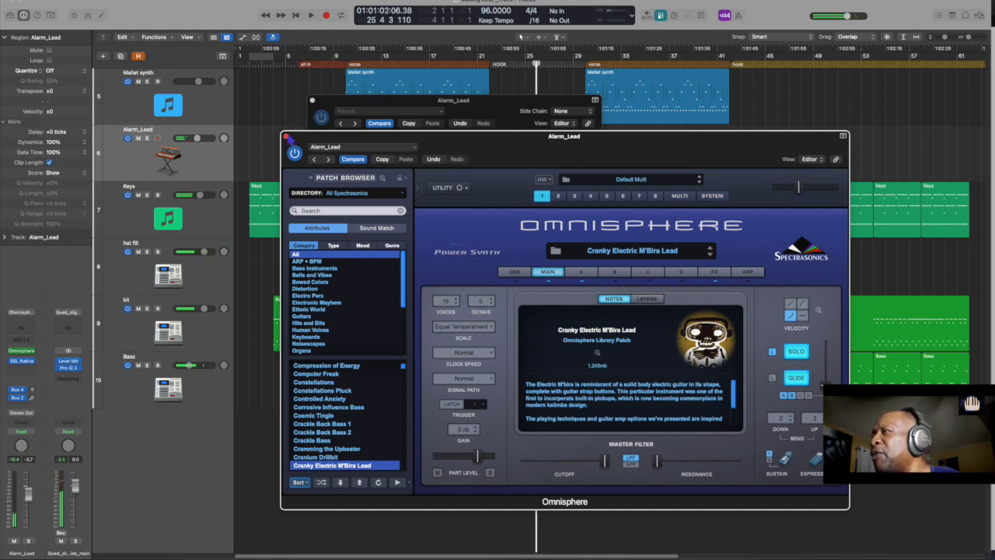
left_click(286, 137)
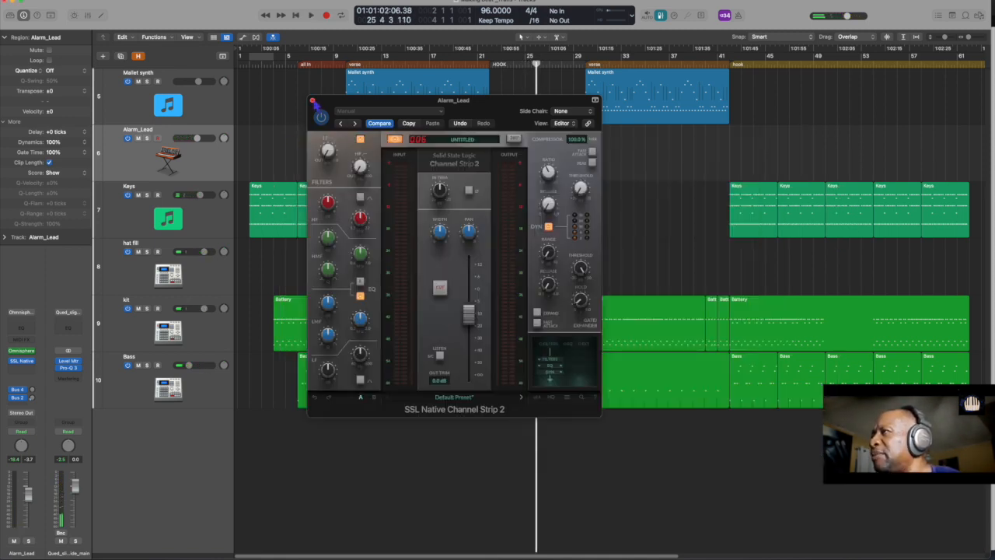
left_click(312, 100)
Repeat the Alarm_Lead region with one copy to fill the hook and play it from the region's start
left_click(580, 160)
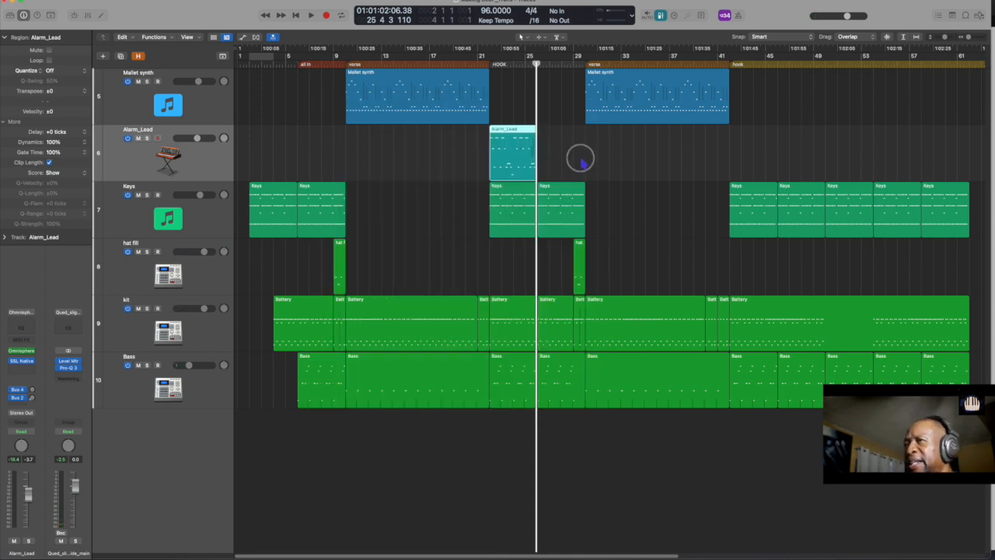
left_click(523, 169)
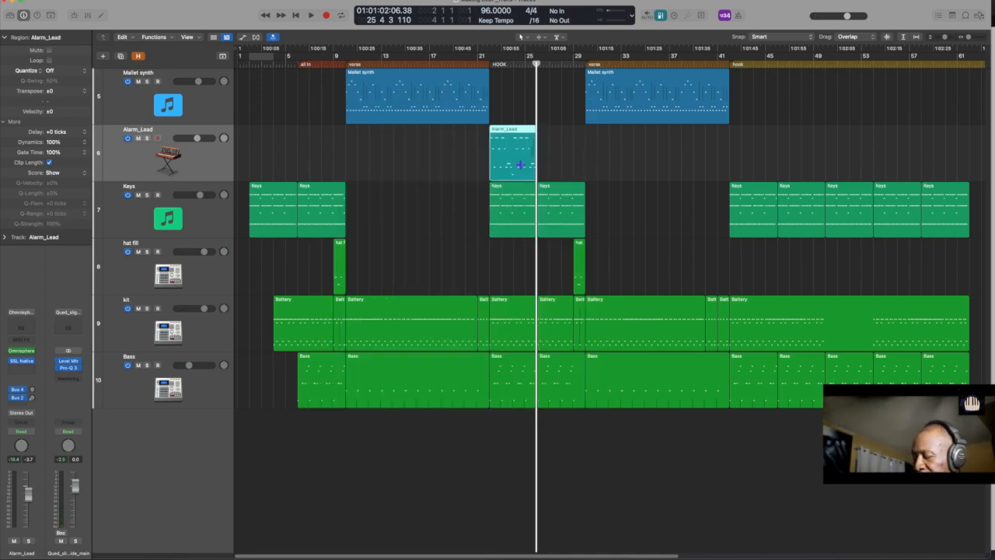
key("super+r")
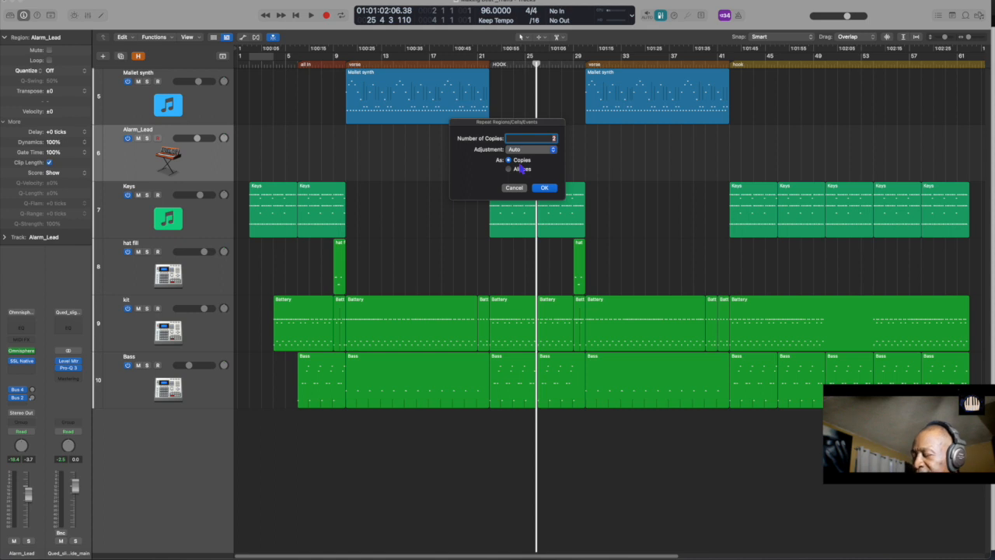
key("Return")
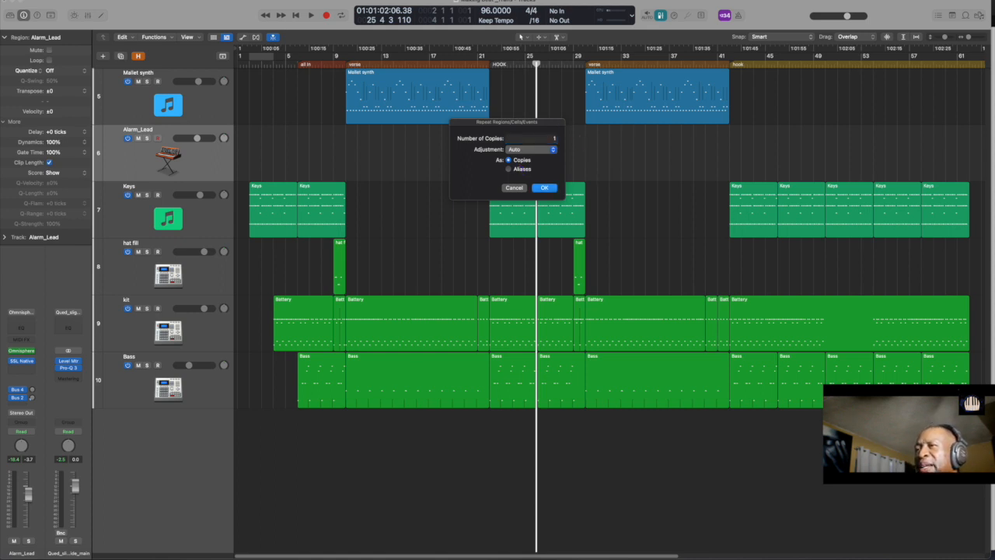
left_click(527, 168)
key("shift+space")
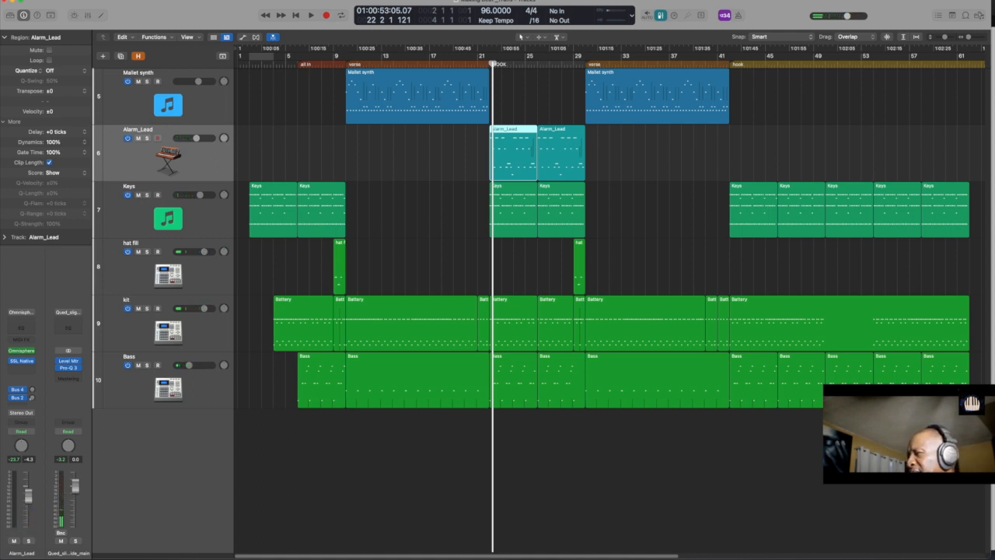
Open the kit track's Battery 4 instrument and switch to a Finder window showing the 1masterfader_Sound drive
left_click(185, 329)
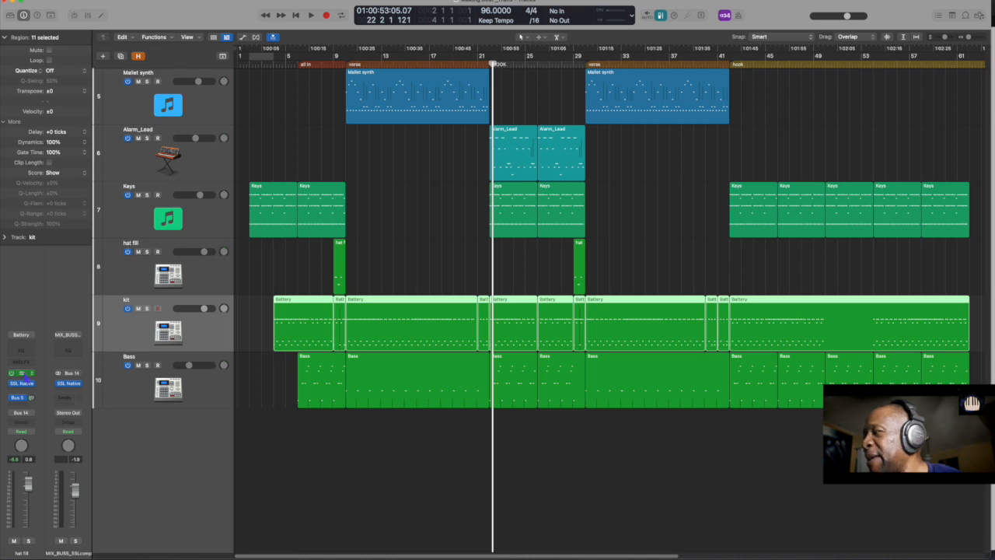
left_click(22, 374)
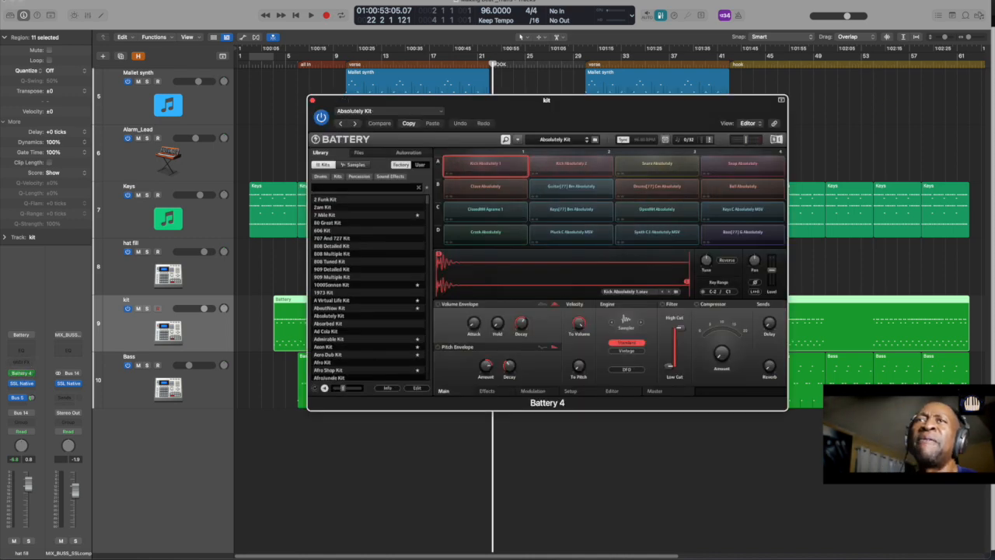
double_click(993, 116)
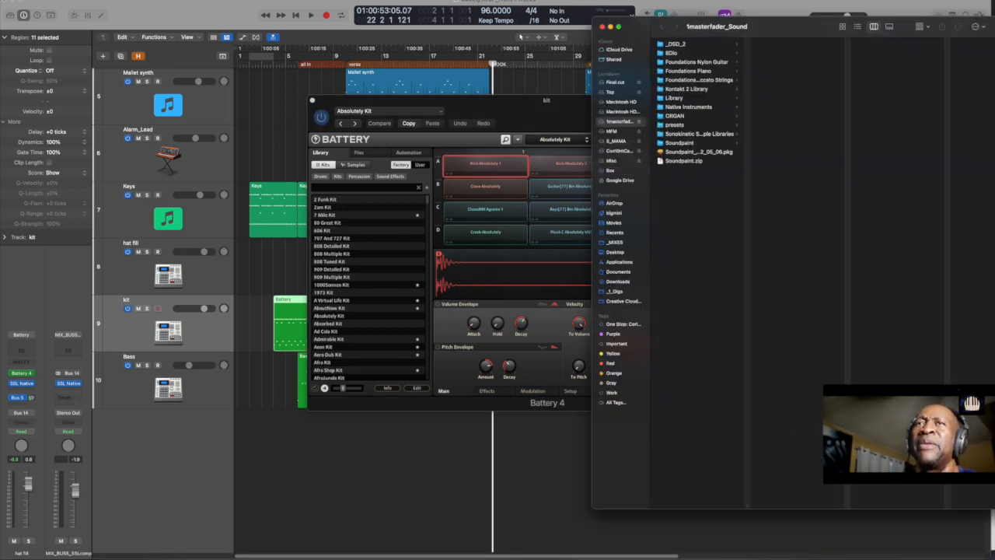
left_click_drag(829, 26, 793, 4)
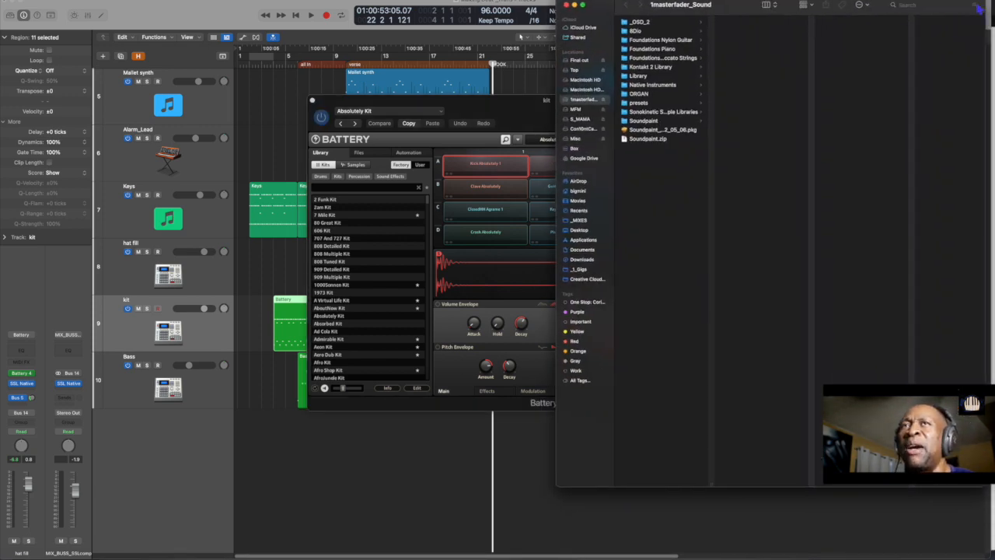
Search This Mac for "reggae horn" and move the Finder window aside to uncover more of Battery 4
left_click(973, 5)
type("re")
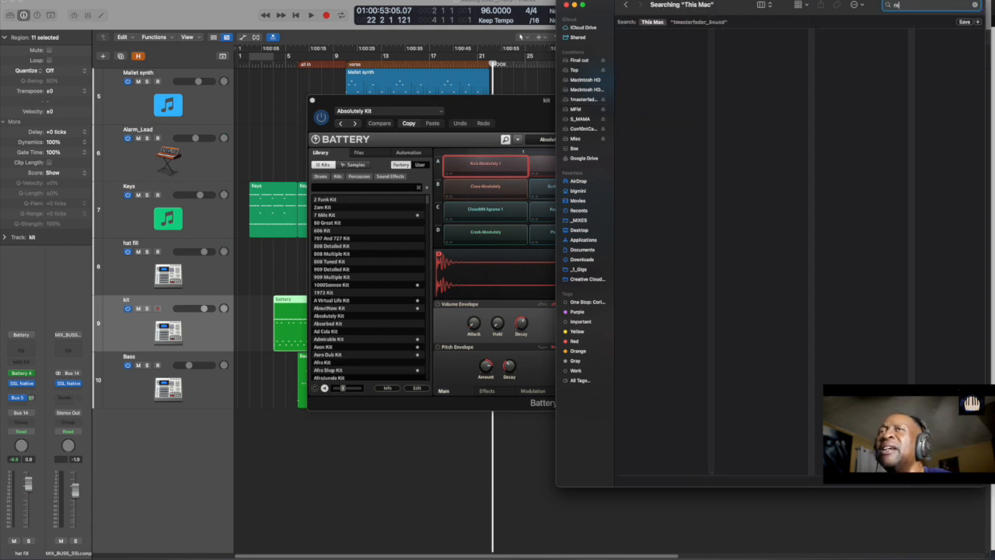
type("gg")
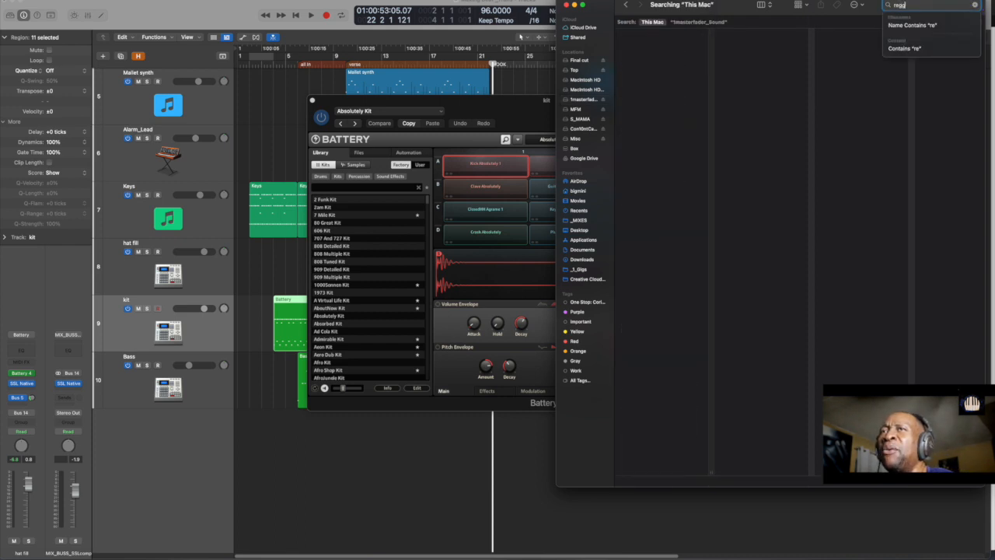
type("ae horn")
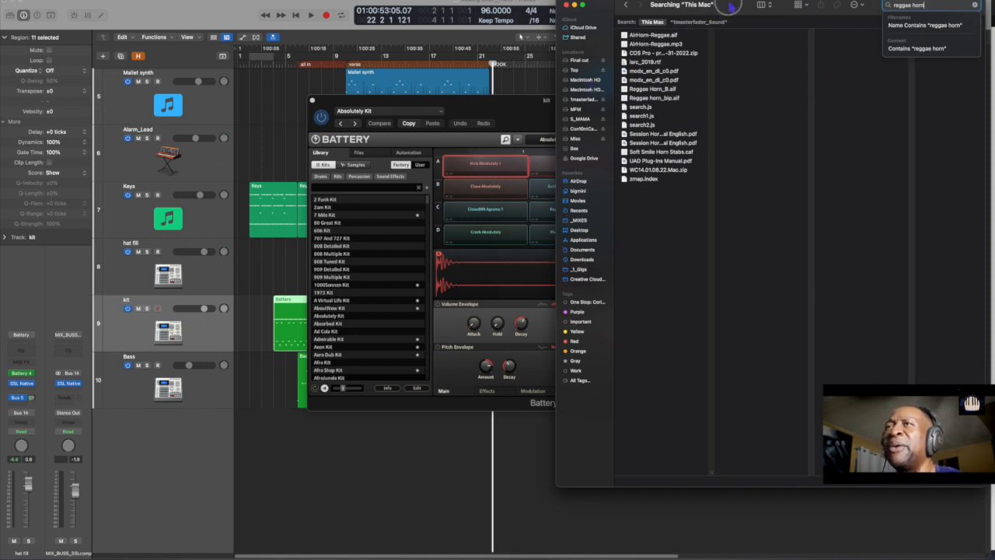
left_click_drag(731, 4, 839, 11)
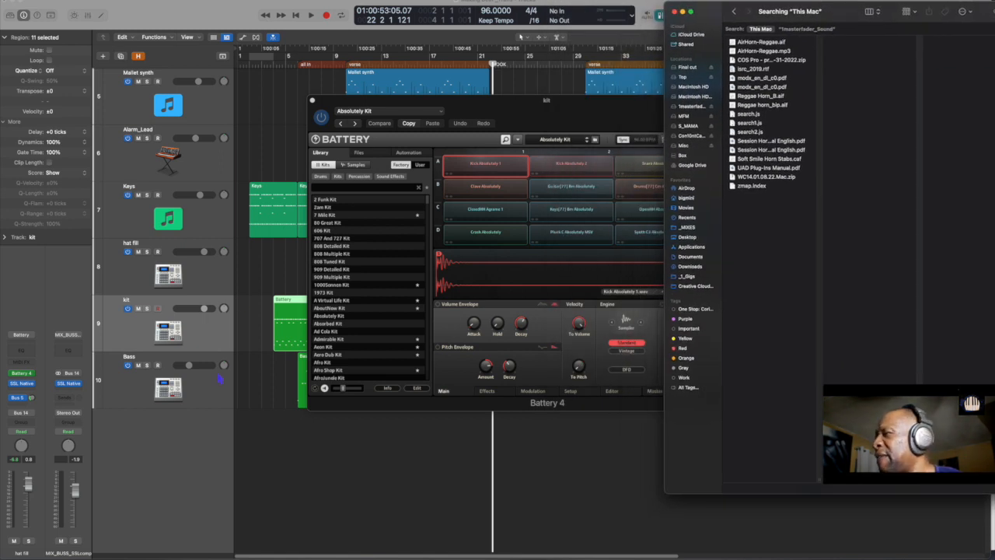
Cut the Synth C3 Absolutely MSV sample out of cell D3 in the kit
left_click(213, 337)
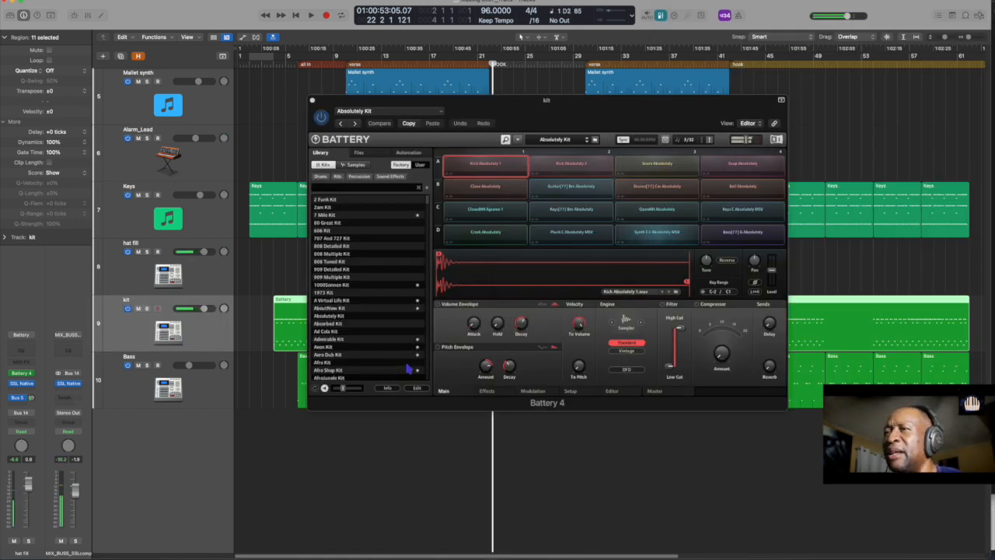
left_click(668, 235)
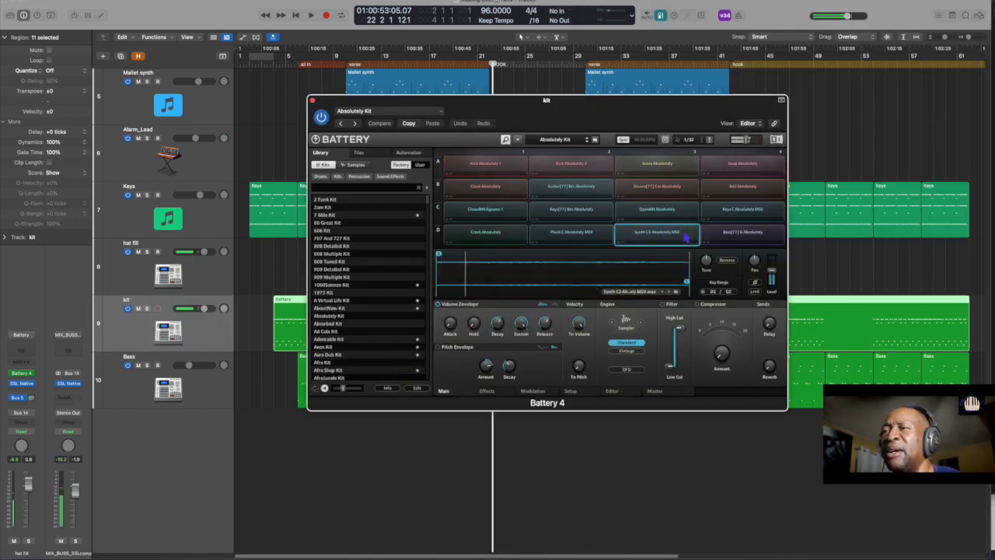
right_click(674, 236)
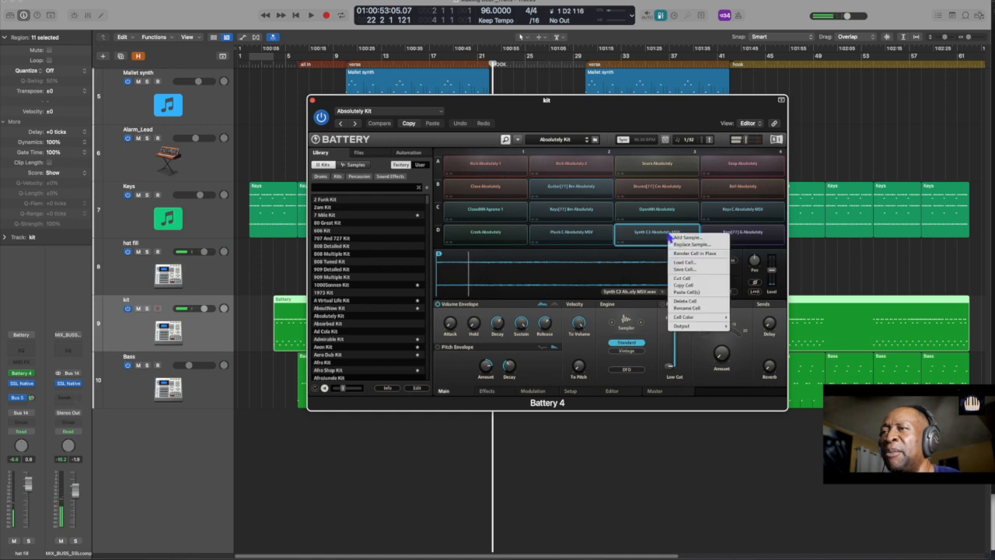
left_click(688, 279)
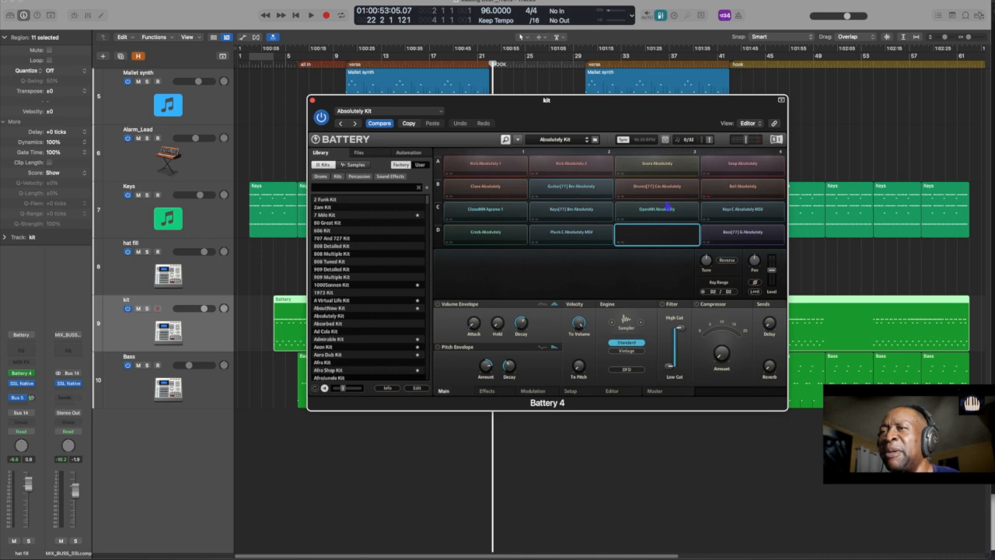
Load the AirHorn-Reggae sample from the Finder search results into empty cell D3 and lower the cell's level
key("super+Tab")
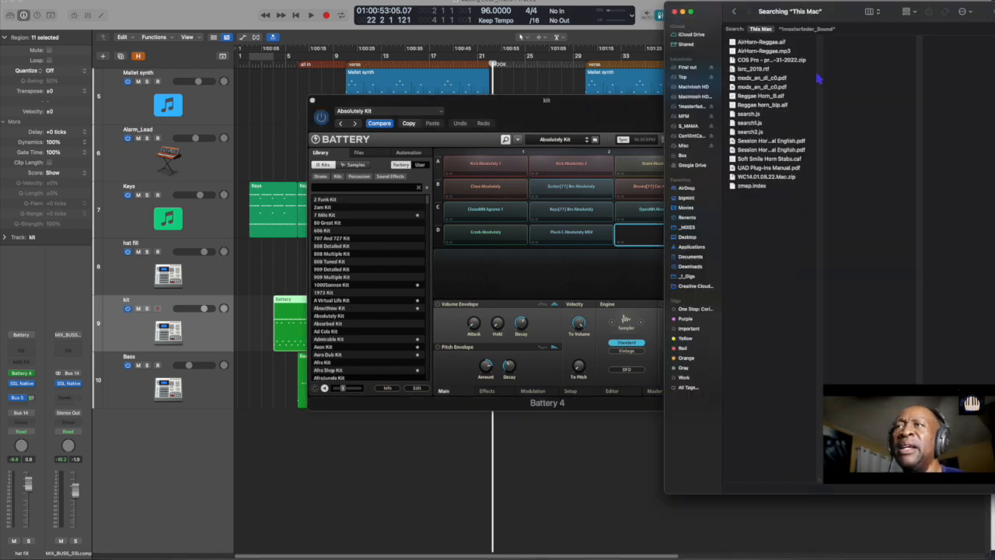
left_click_drag(726, 12, 853, 26)
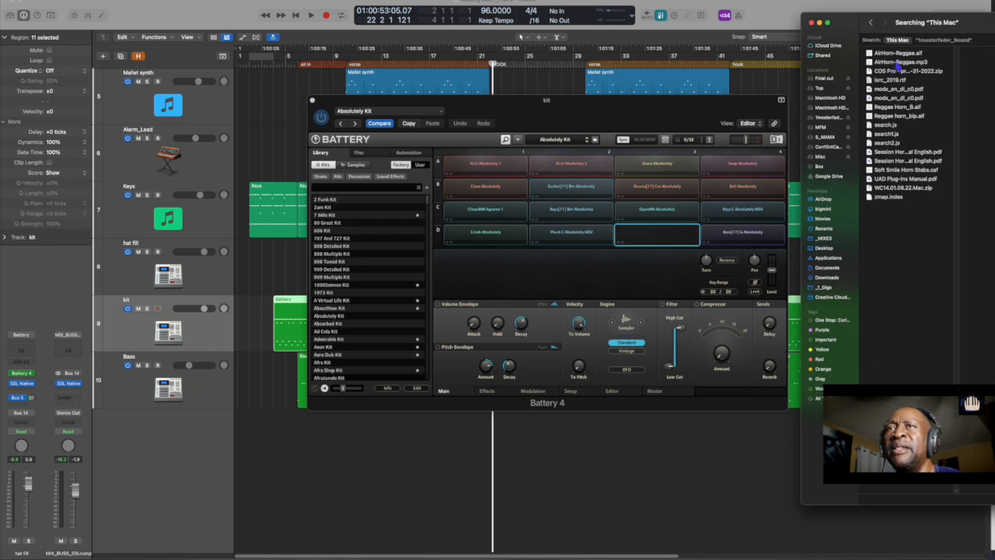
left_click(897, 61)
left_click_drag(895, 58, 674, 240)
left_click(674, 240)
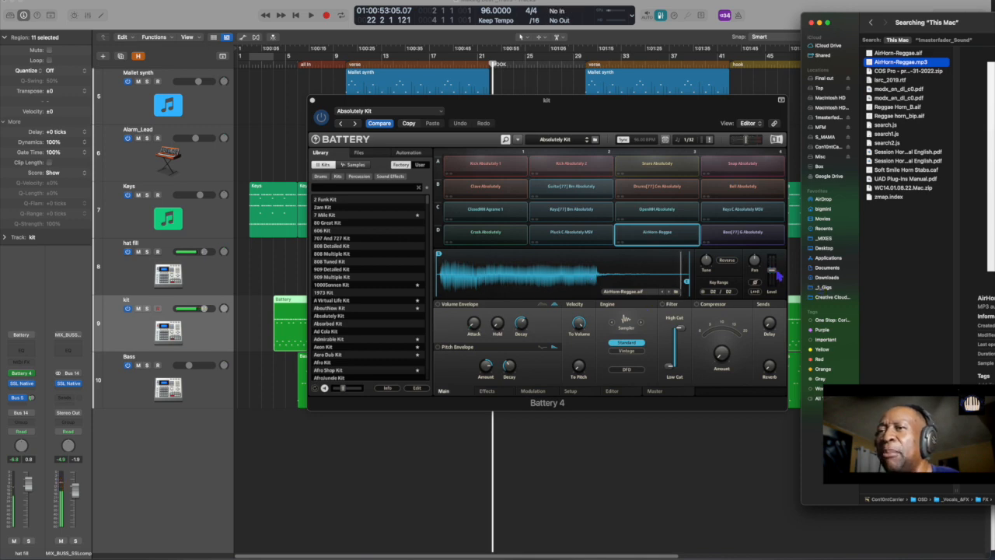
left_click_drag(772, 270, 772, 275)
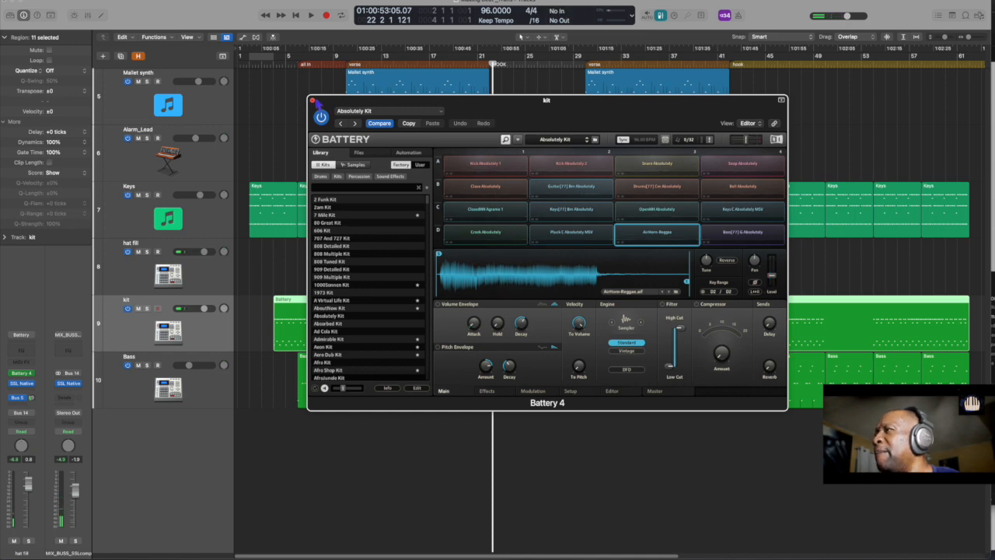
Move the Battery 4 window aside, create a duplicate of the kit track without regions, and place it above the original
left_click_drag(343, 107, 572, 24)
left_click(256, 274)
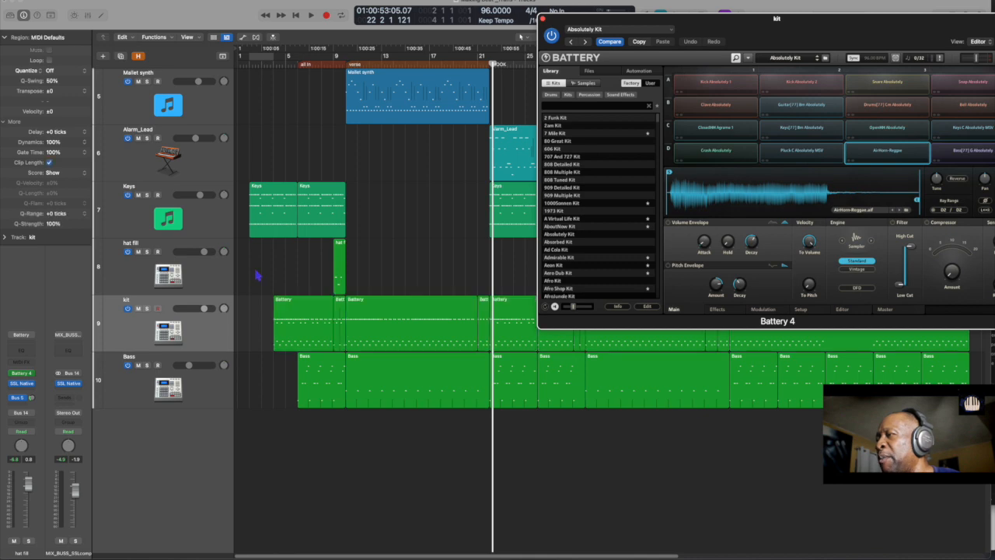
left_click(186, 344)
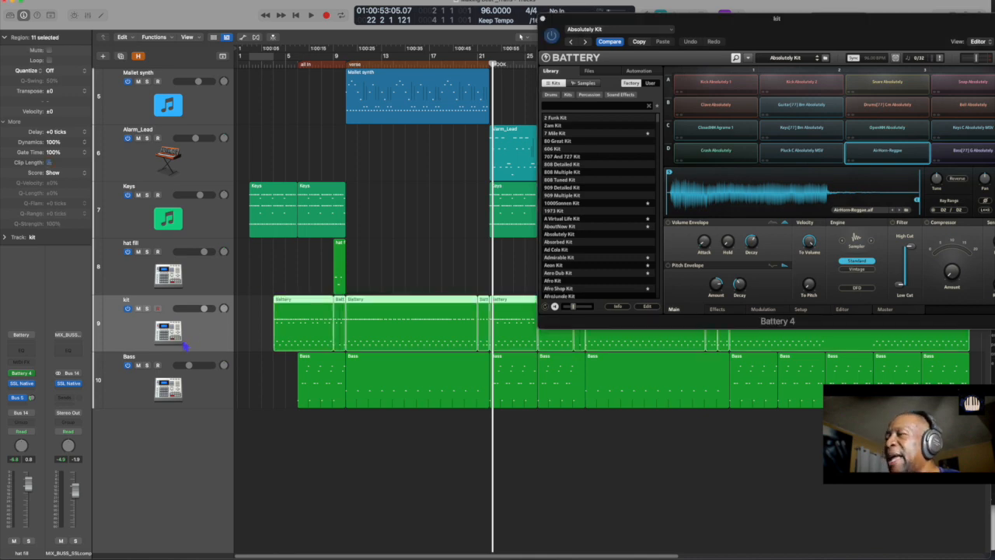
key("super+d")
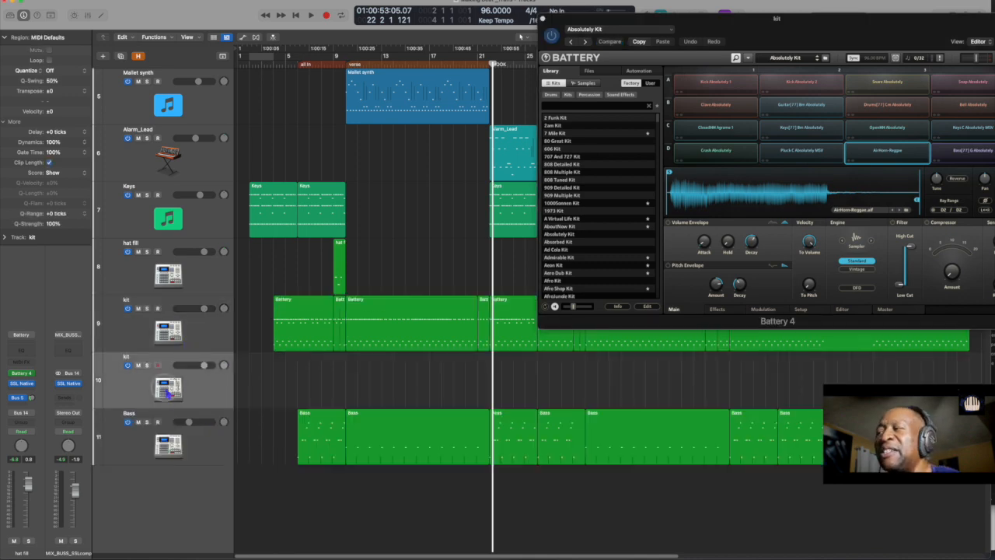
left_click_drag(167, 393, 165, 331)
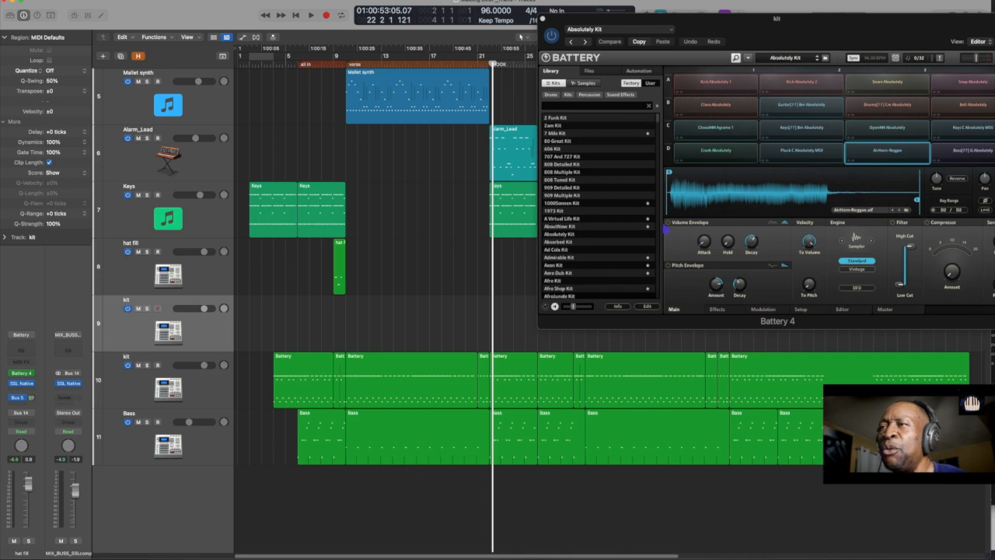
Trim the start of the AirHorn-Reggae sample and shape its full volume envelope with an adjusted release and -1.2 dB sustain
left_click_drag(670, 213, 672, 214)
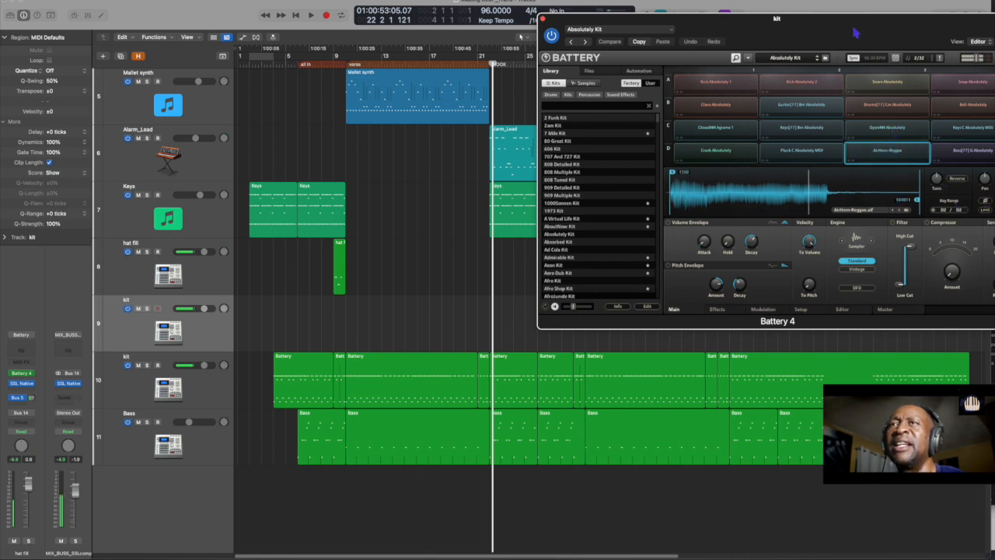
left_click_drag(851, 29, 797, 29)
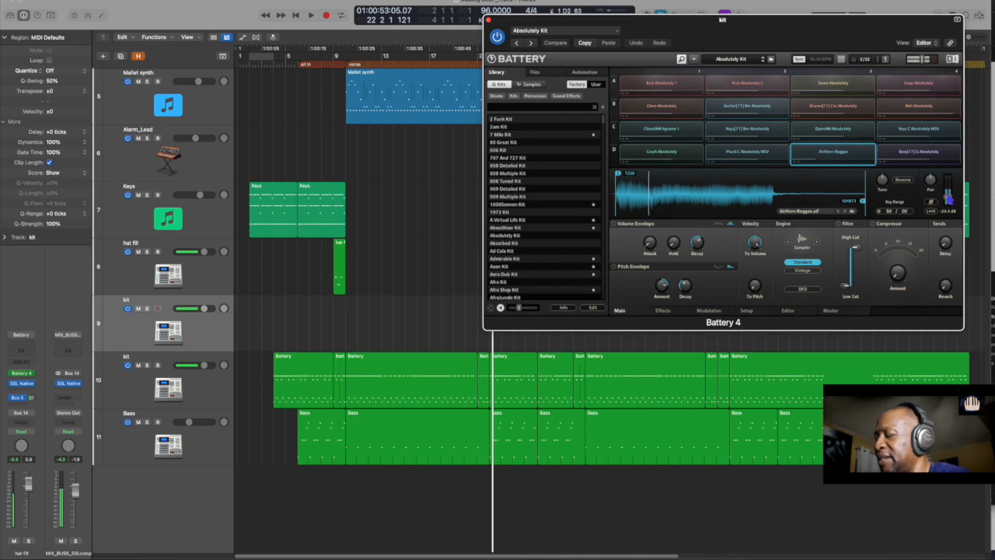
left_click(718, 224)
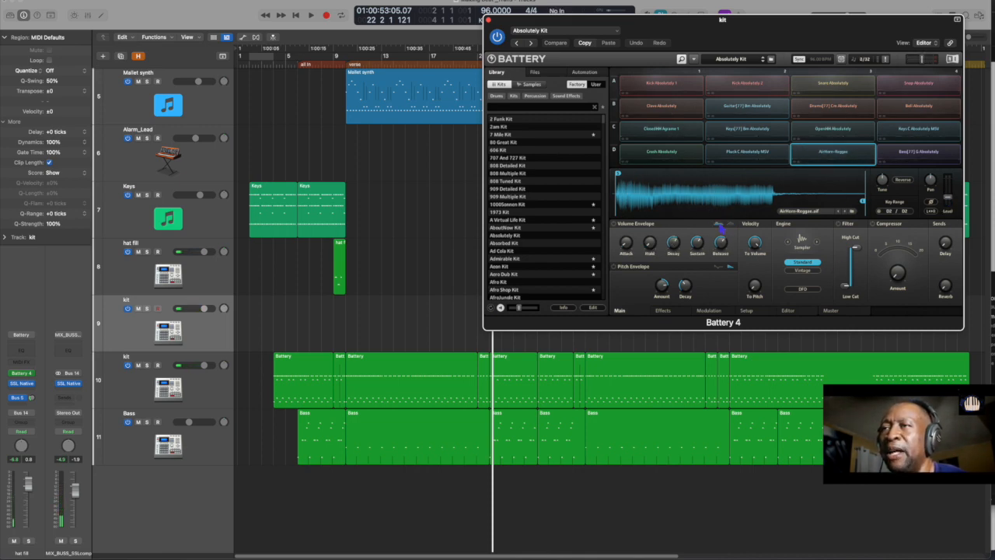
left_click_drag(723, 243, 723, 255)
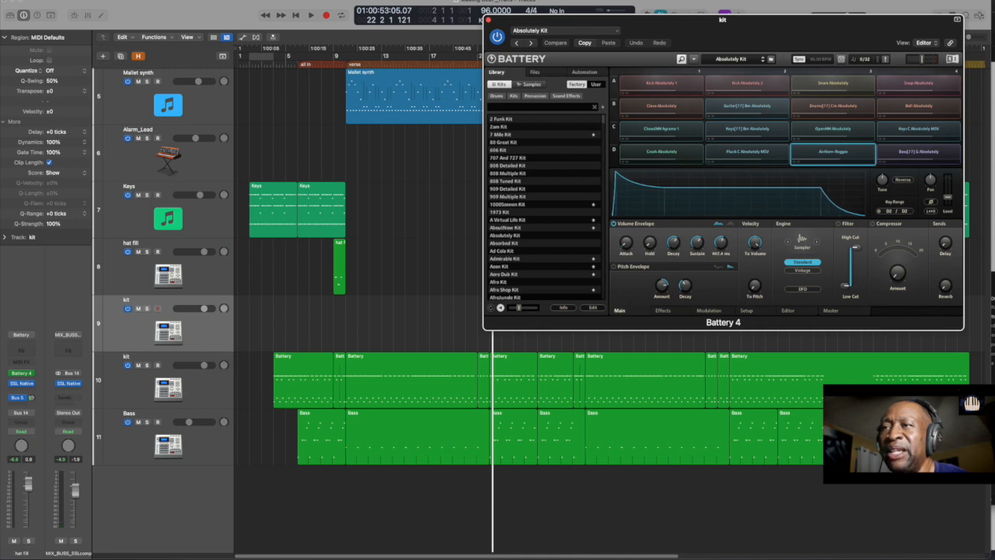
left_click_drag(696, 243, 697, 253)
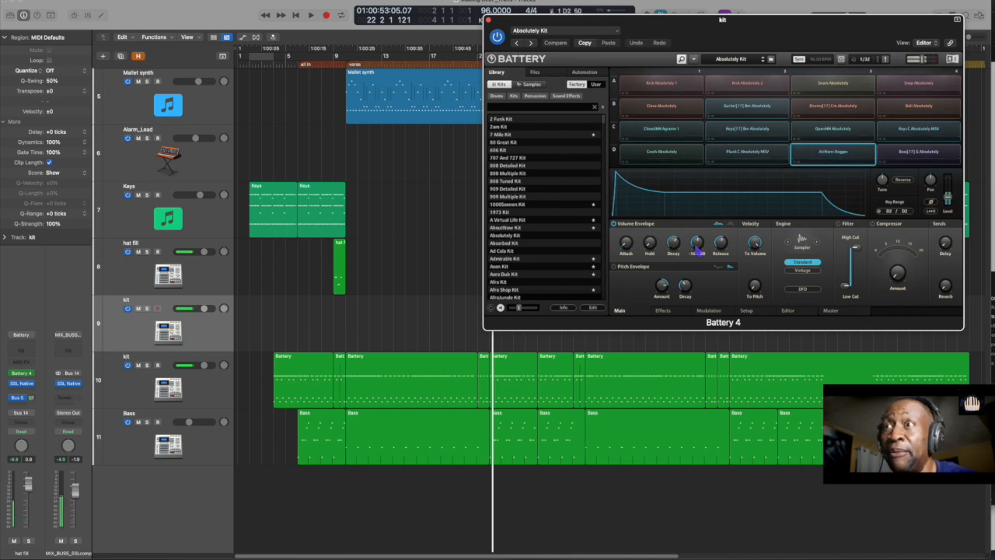
left_click_drag(707, 253, 721, 238)
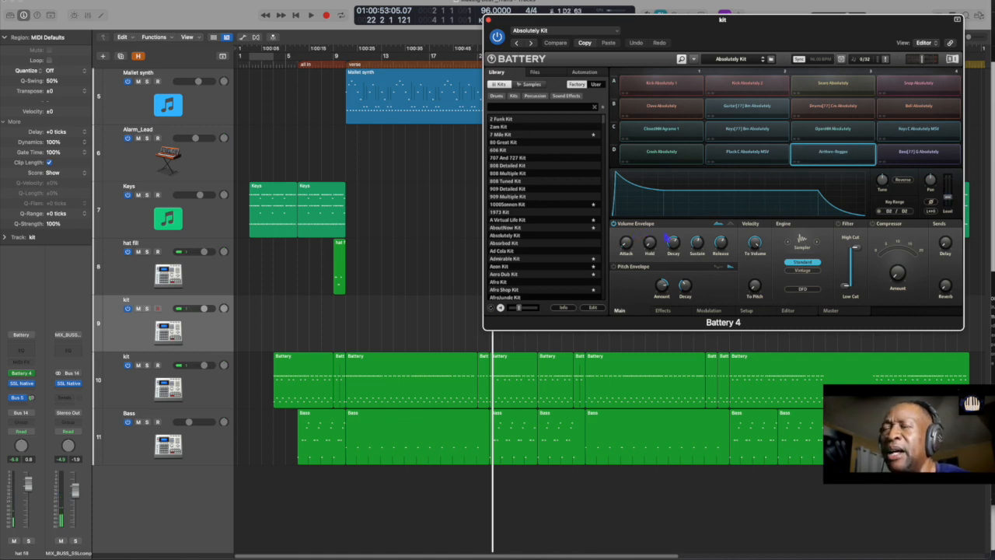
left_click_drag(698, 242, 697, 224)
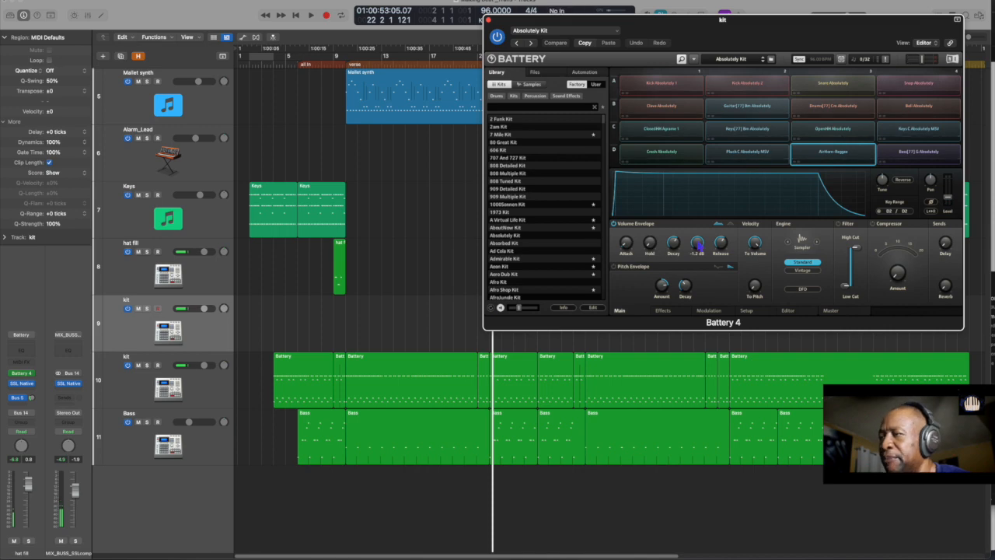
Play the start of the hook to test the horn against the beat, and shorten the envelope's release
key("comma")
key("comma")
key("space")
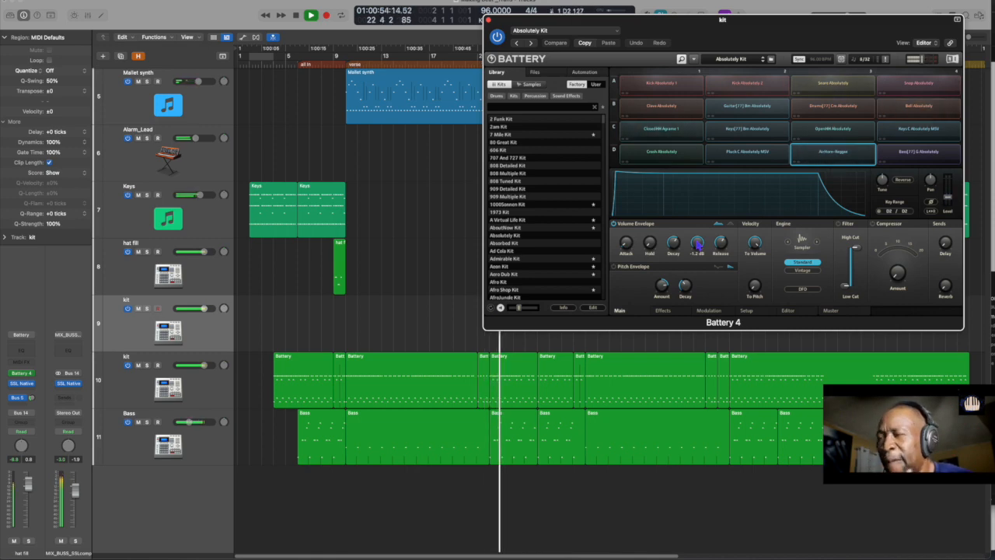
key("space")
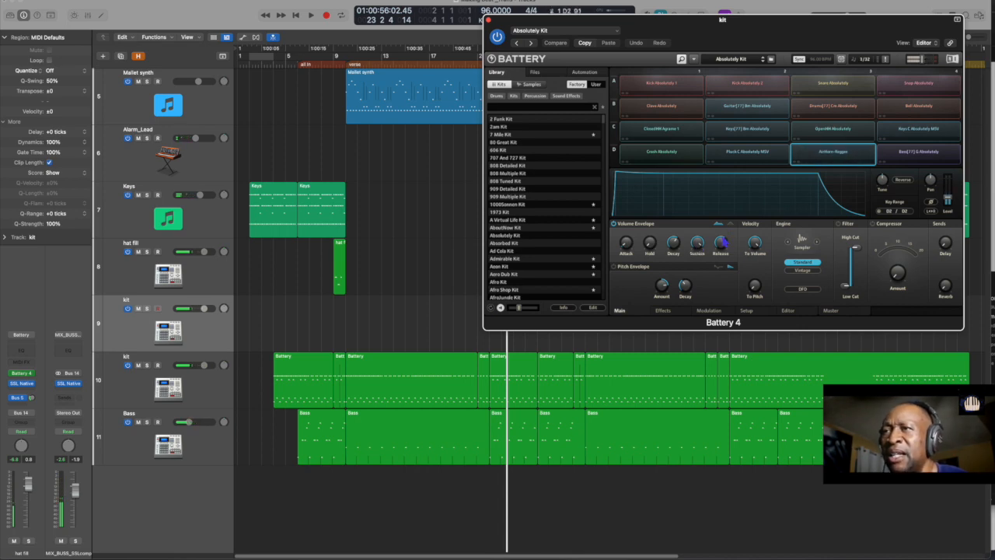
left_click_drag(720, 243, 720, 258)
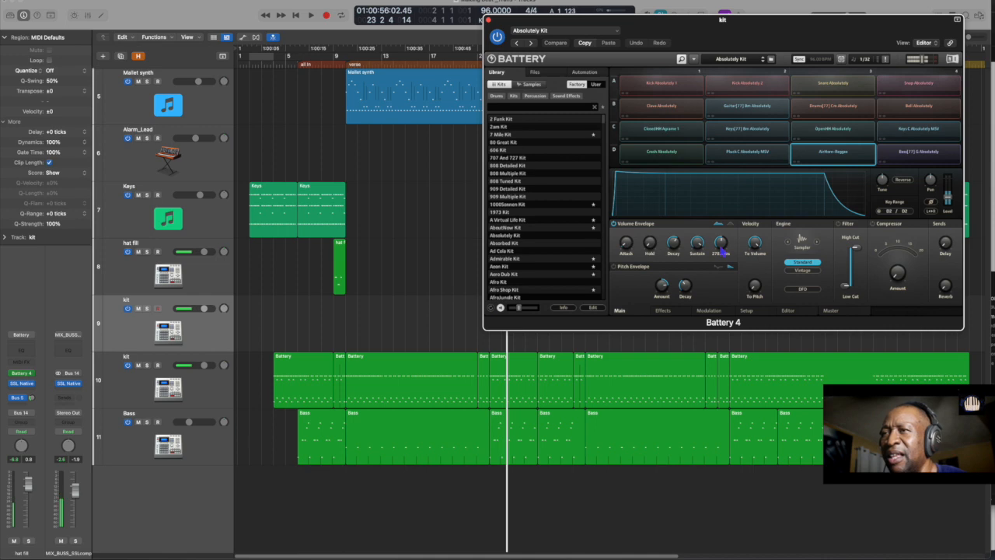
Play from bar 21 while performing the air horn and capture the performance as a region on the duplicated kit track
key("comma")
key("comma")
key("comma")
key("comma")
key("period")
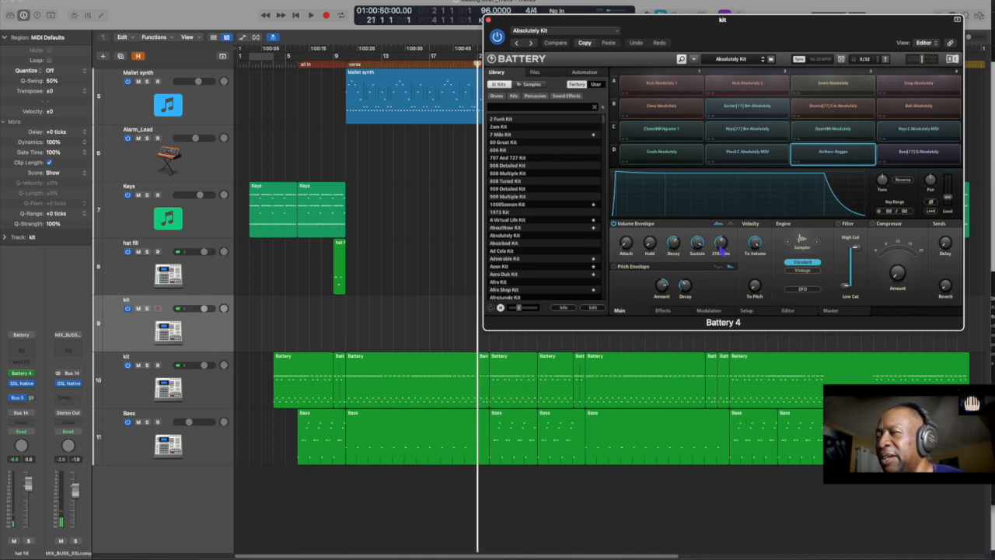
key("space")
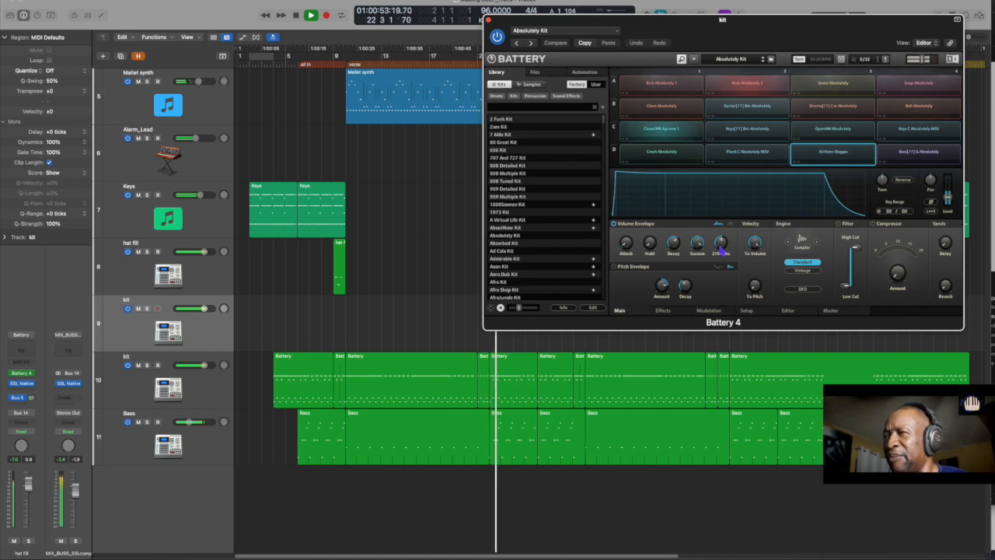
key("shift+r")
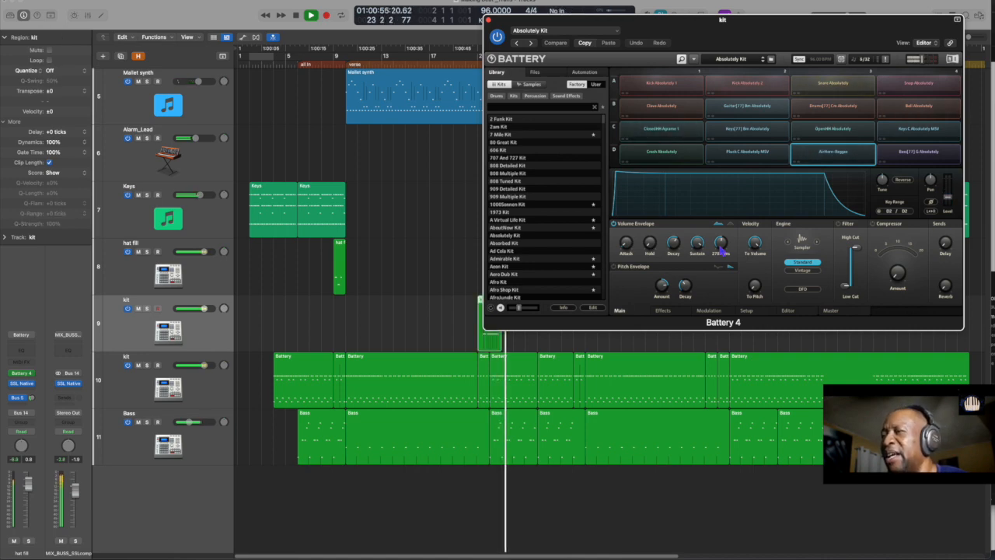
key("space")
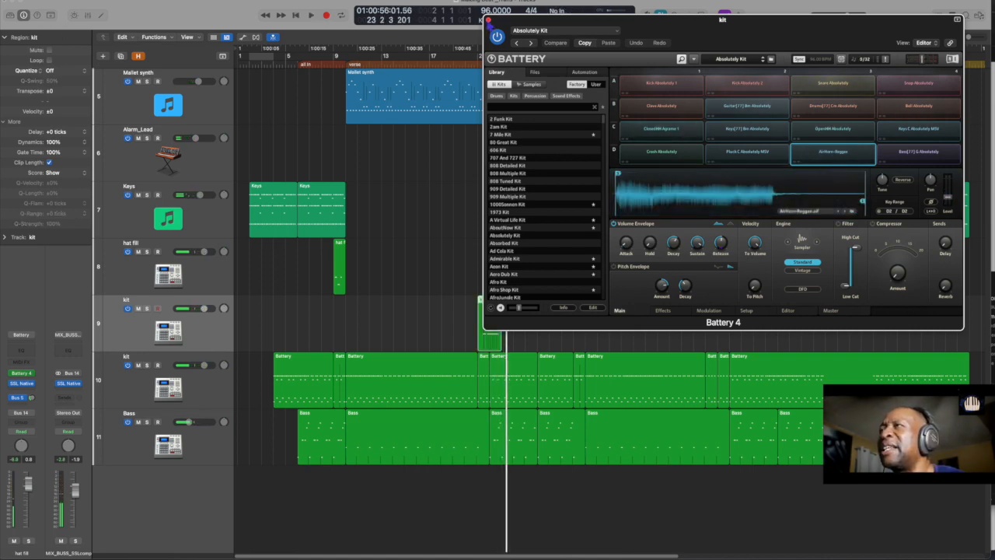
Close the Battery 4 window and mute the first long note of the captured horn region in the Piano Roll
left_click(489, 21)
left_click(635, 214)
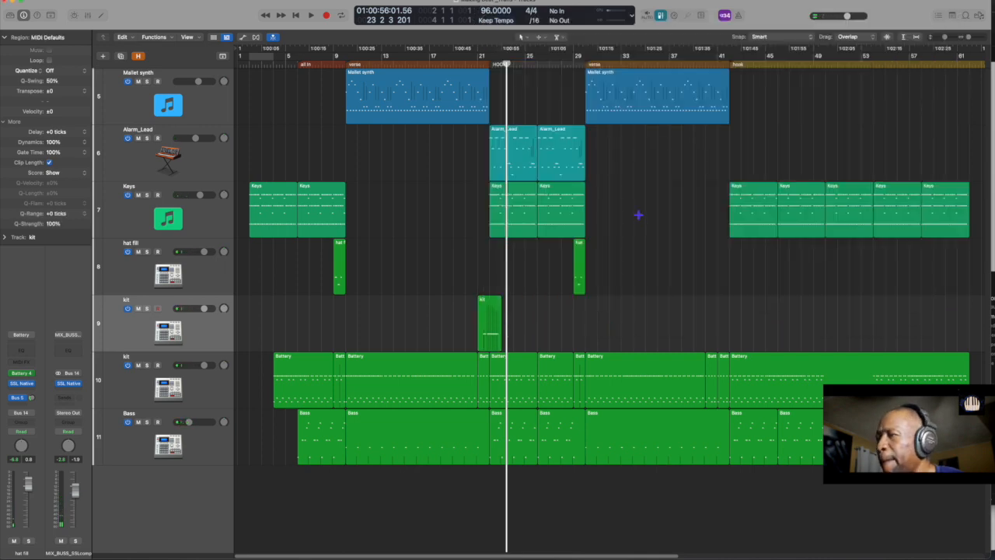
left_click(488, 313)
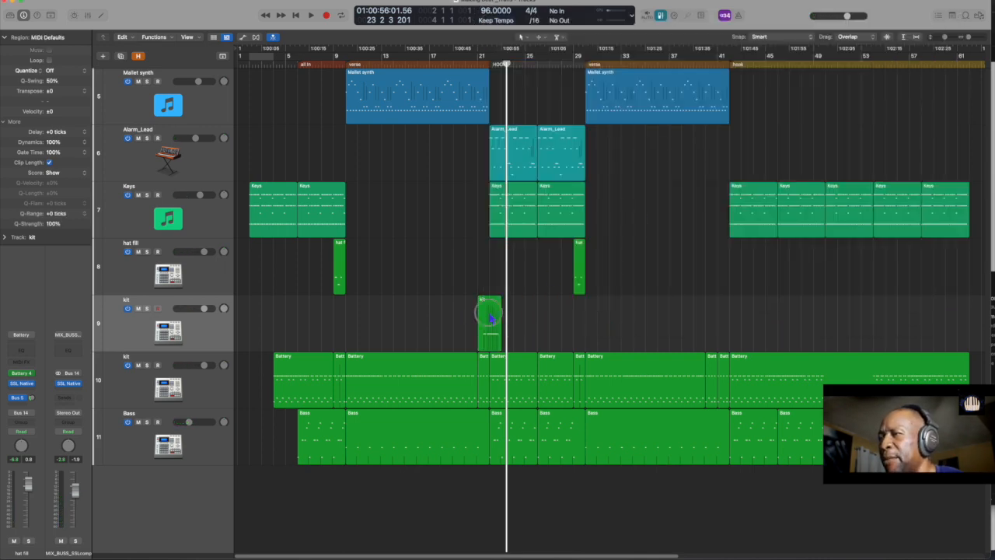
double_click(490, 315)
left_click(267, 362)
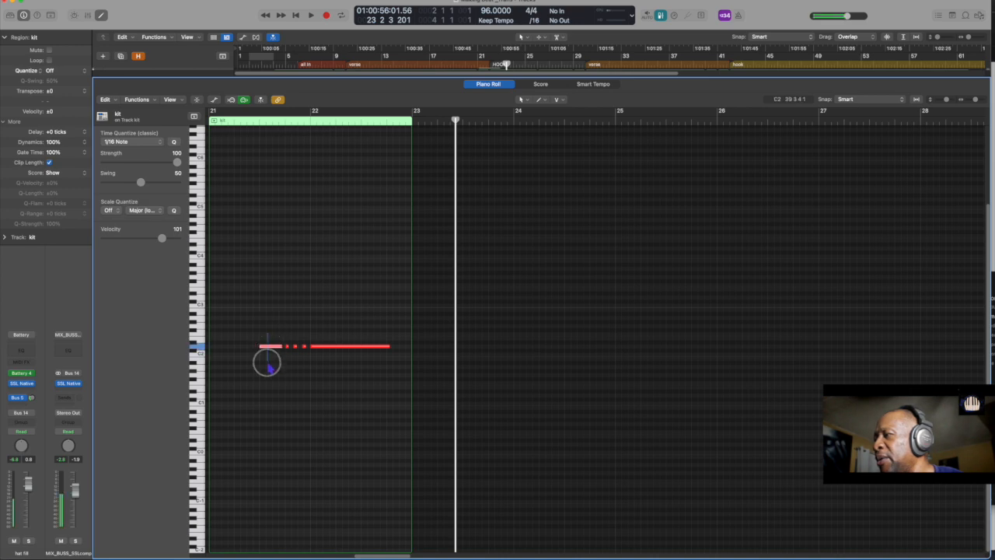
key("ctrl+m")
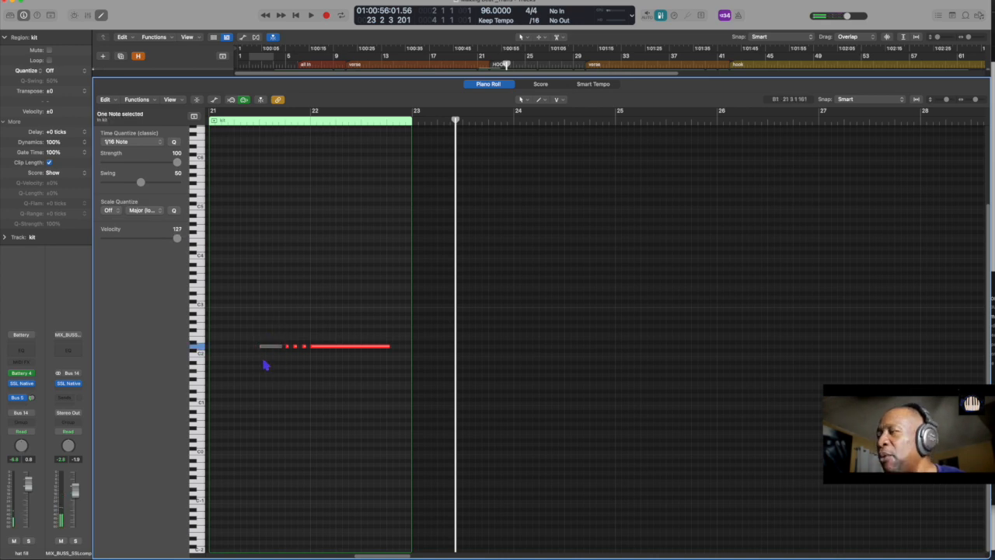
key("p")
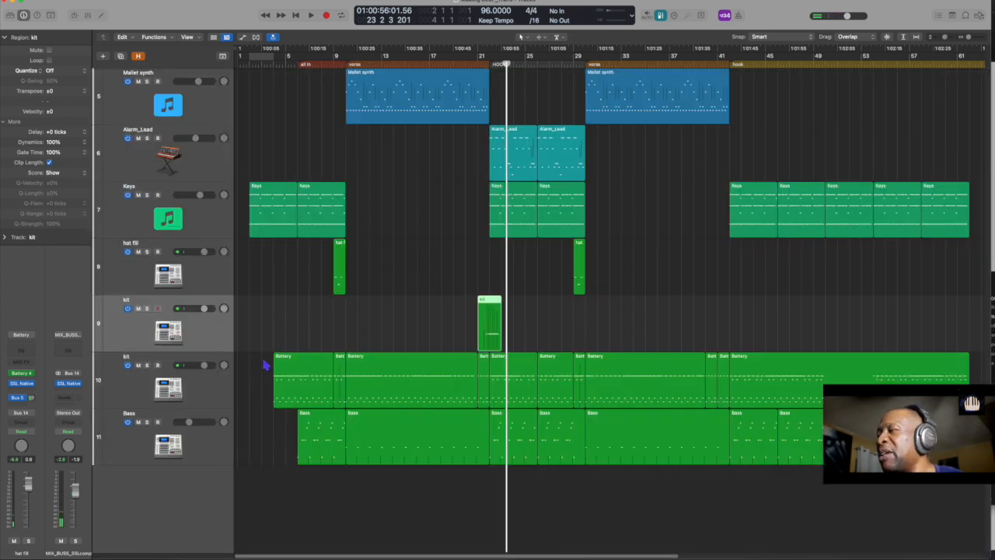
Rename the duplicated kit track and its horn region "air horn"
double_click(127, 299)
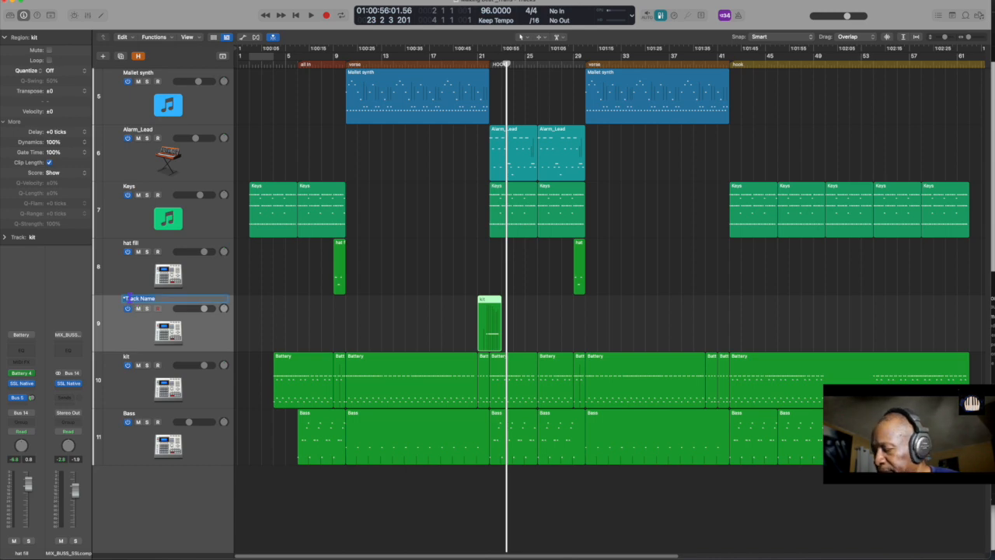
type("air horn")
key("Return")
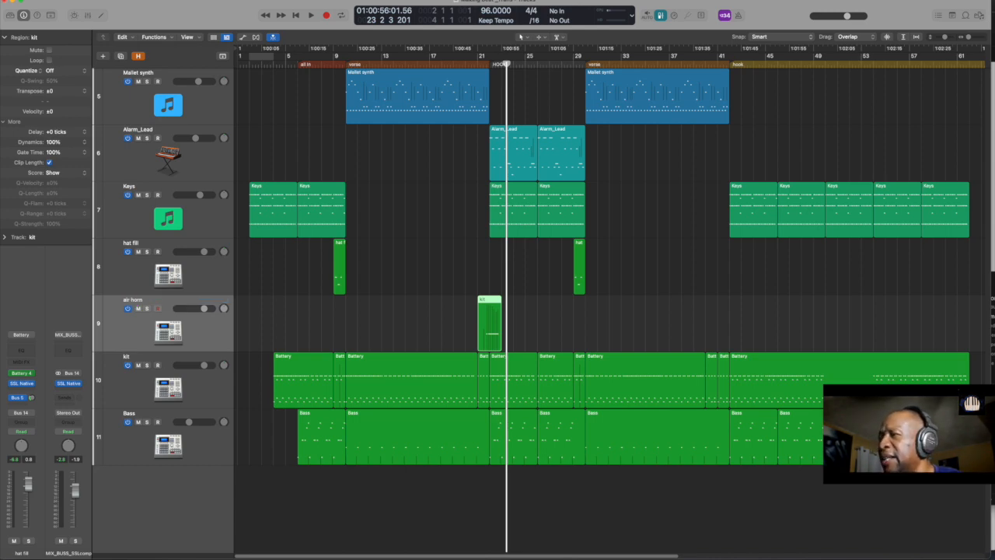
Play the air horn region to check it and copy it to bar 41, leading into the last hook
key("shift+space")
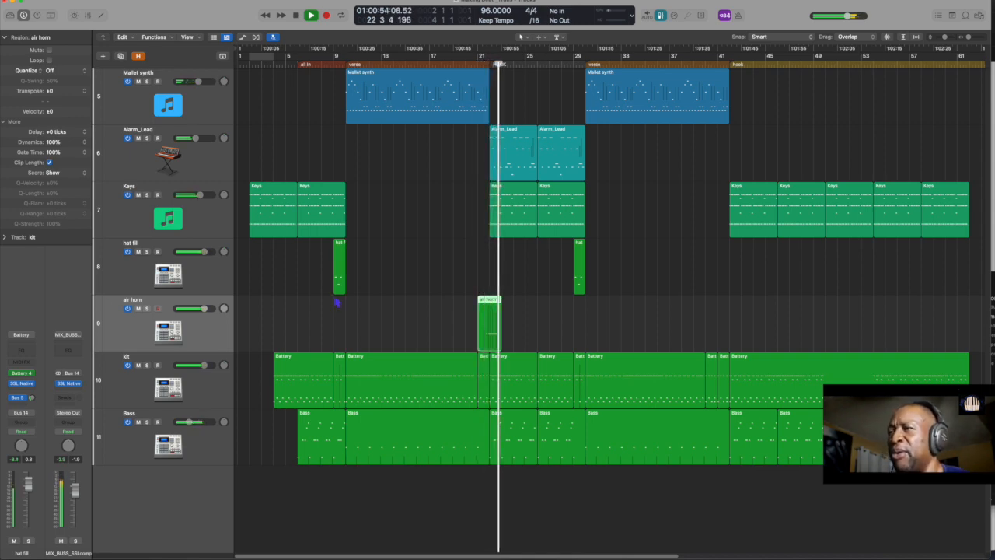
key("space")
left_click_drag(488, 334, 732, 347)
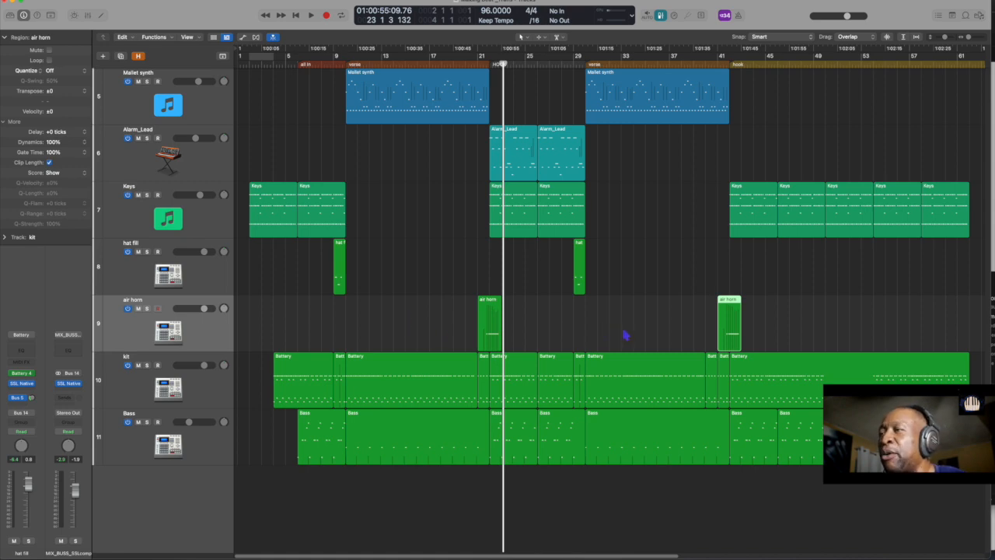
Bounce both air horn regions in place to a new track, muting the sources and bypassing effect plug-ins, with Overload Protection Only normalization
left_click_drag(781, 324, 441, 332)
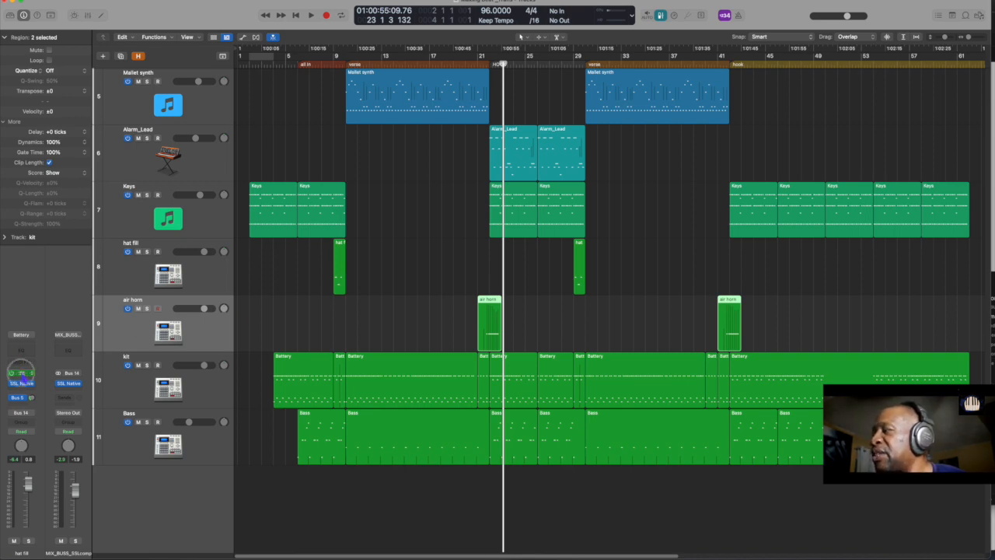
left_click(21, 373)
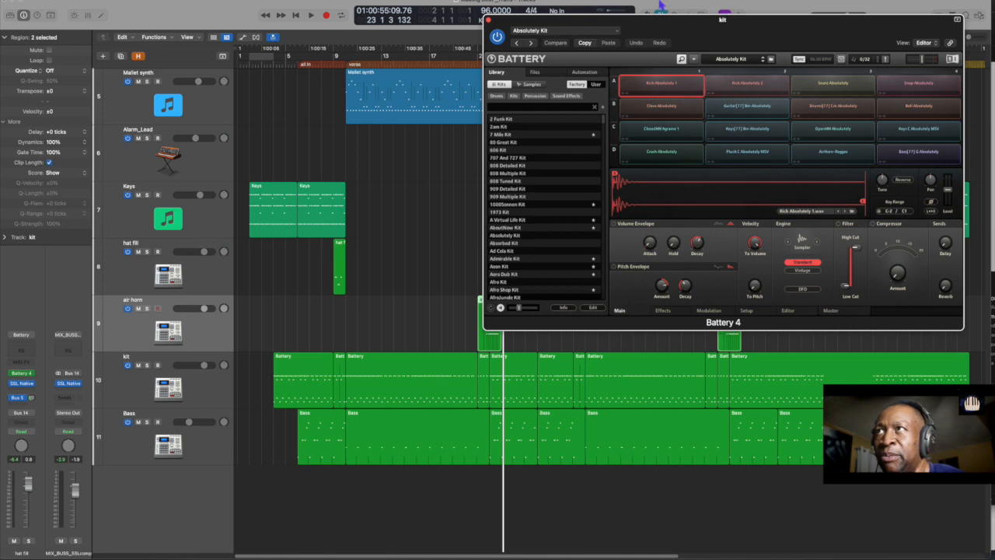
left_click(488, 21)
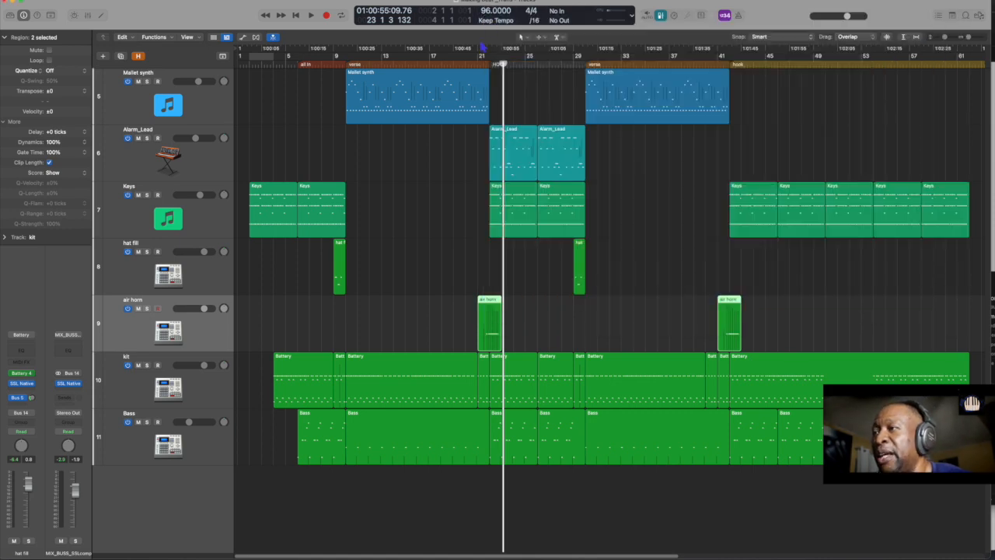
left_click(234, 317)
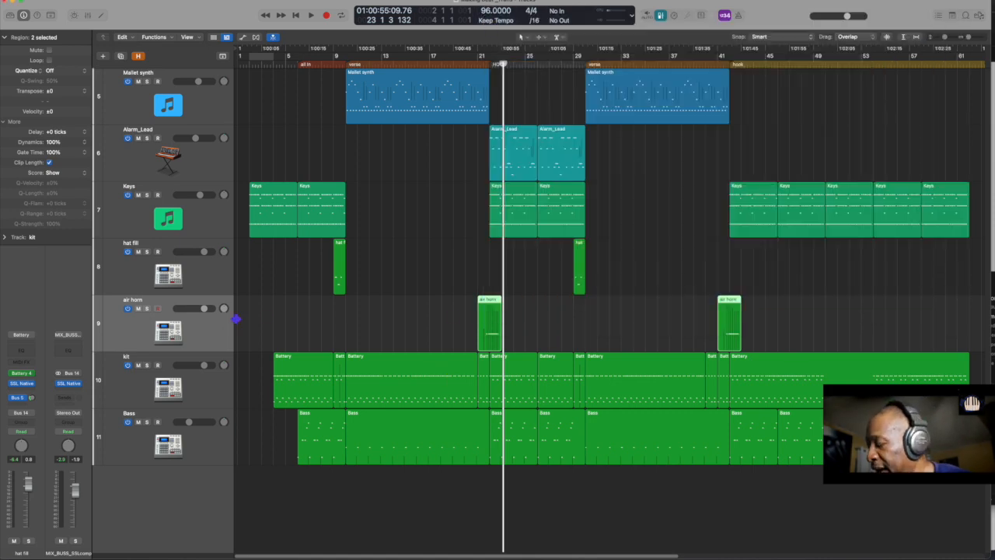
key("ctrl+b")
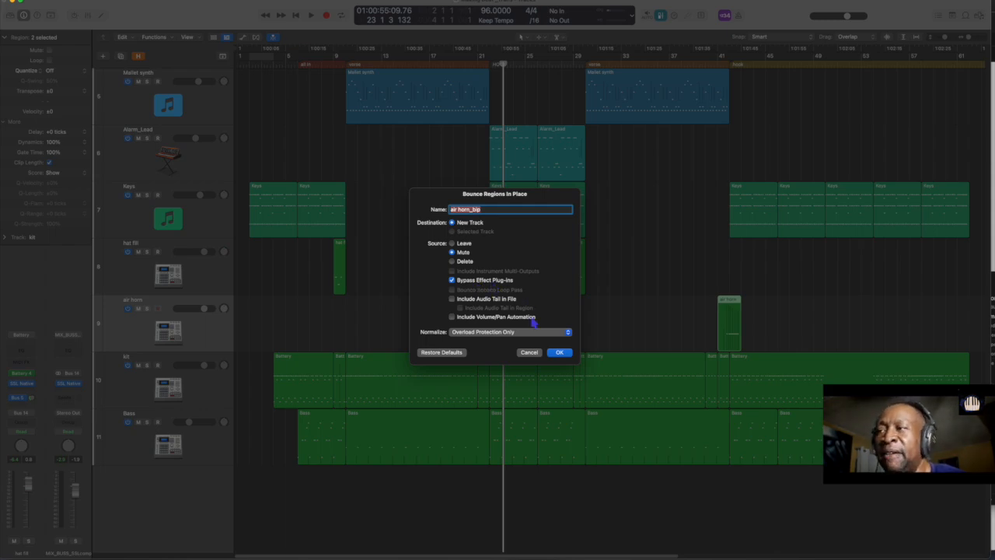
left_click(559, 353)
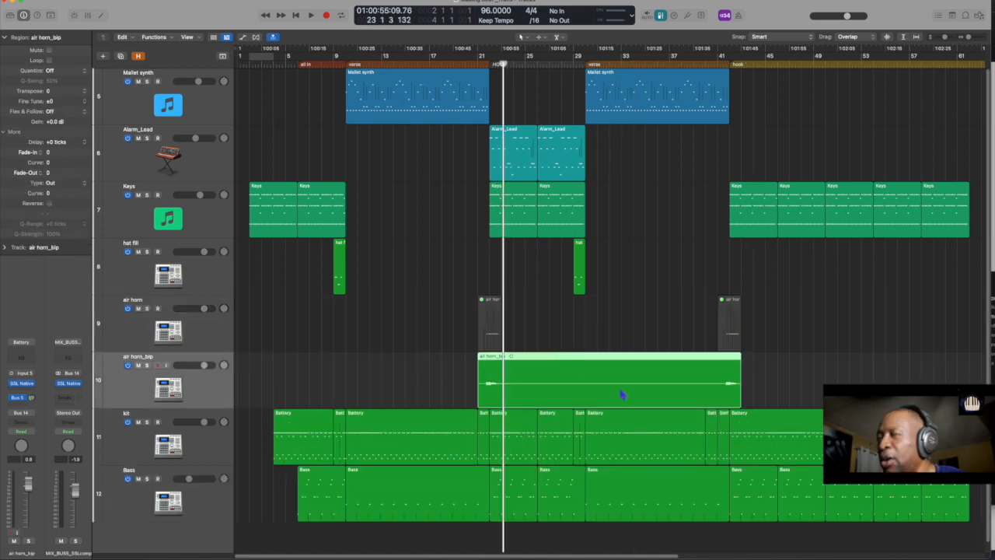
Remove the silence from the bounced air horn region using a minimum silence time of 1.3 seconds
key("ctrl+x")
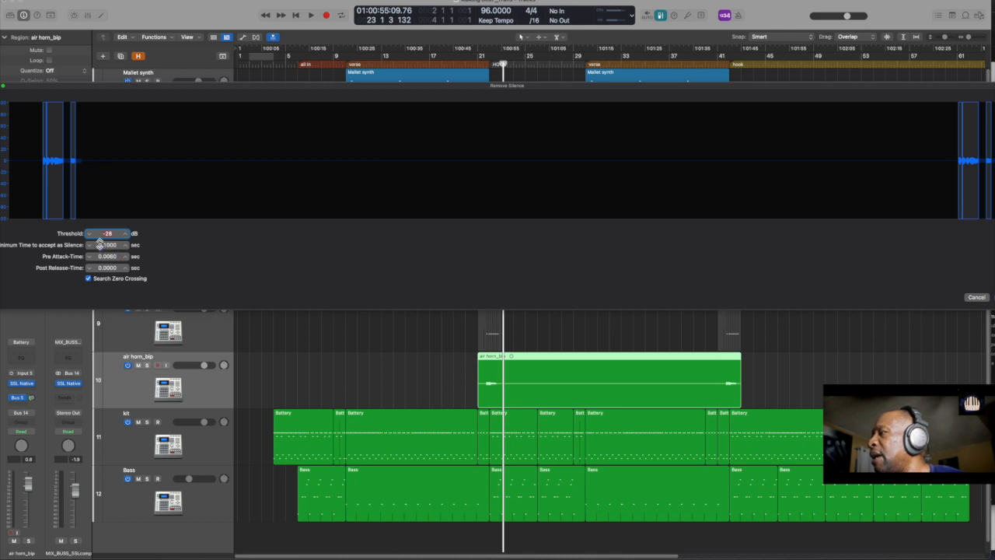
left_click_drag(103, 245, 103, 227)
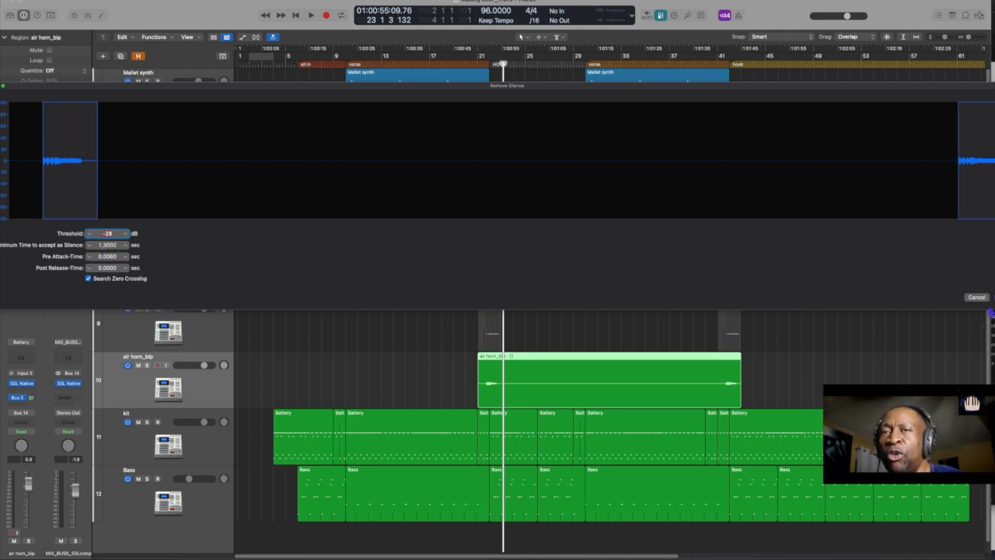
key("Return")
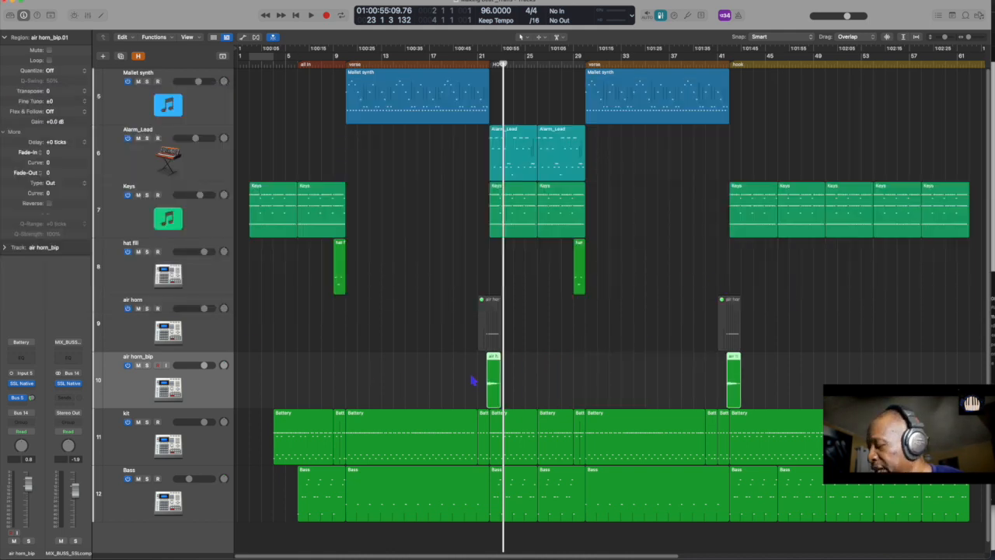
Play the trimmed air horn audio to check it and delete the original air horn instrument track
key("space")
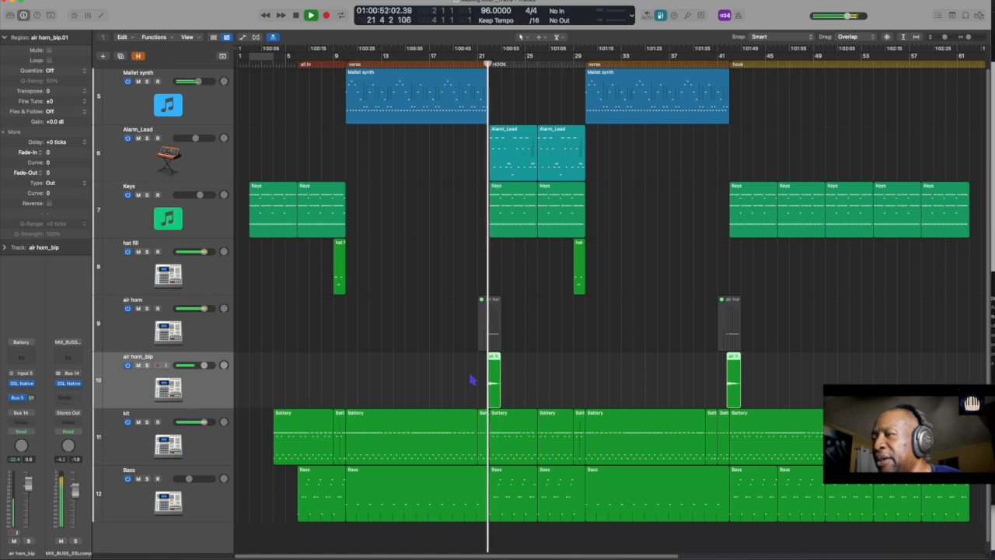
key("space")
left_click(196, 329)
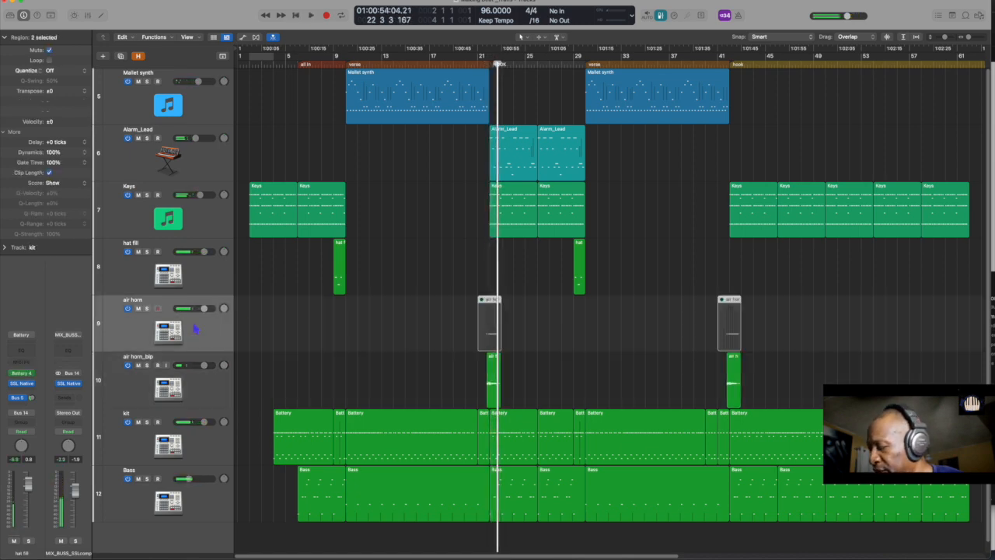
key("super+BackSpace")
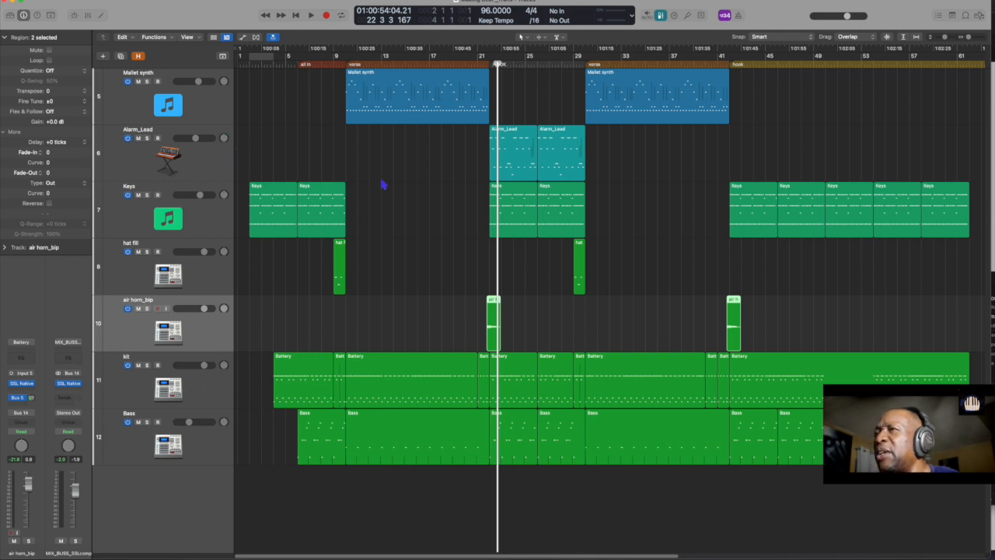
Play the arrangement from the first kit region to check the opening
left_click(414, 260)
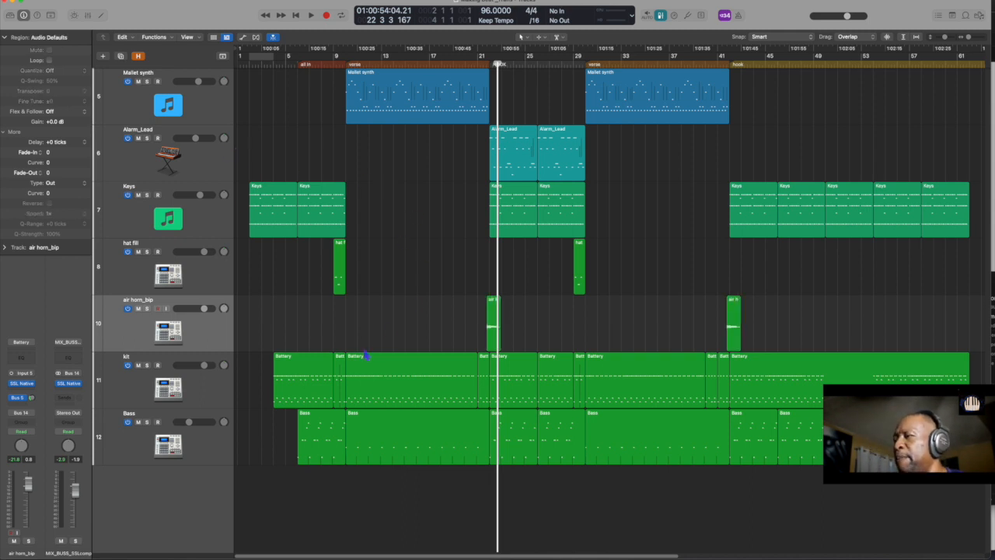
left_click(319, 379)
key("shift+Return")
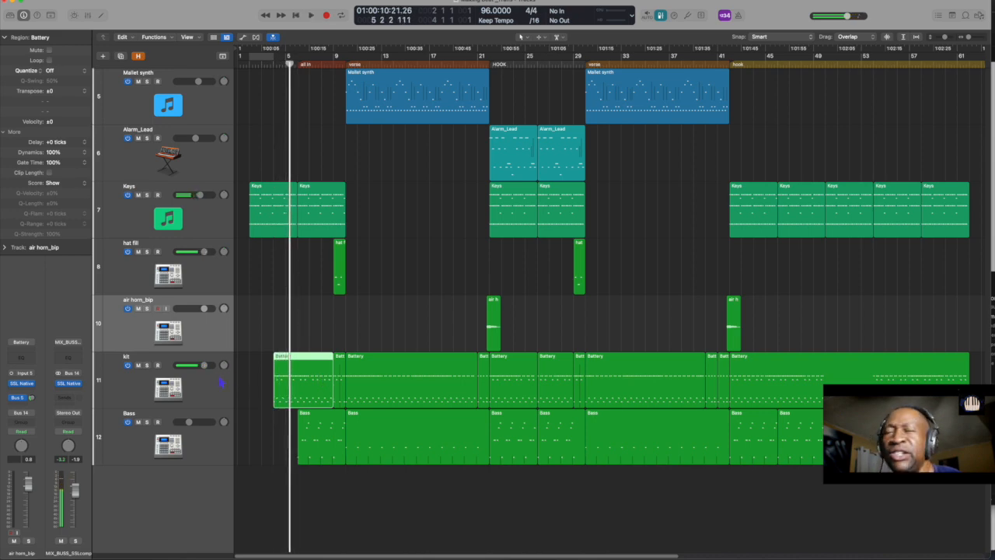
Play the hook from the first Alarm_Lead region and join the two Alarm_Lead regions into one
left_click(521, 161)
key("shift+space")
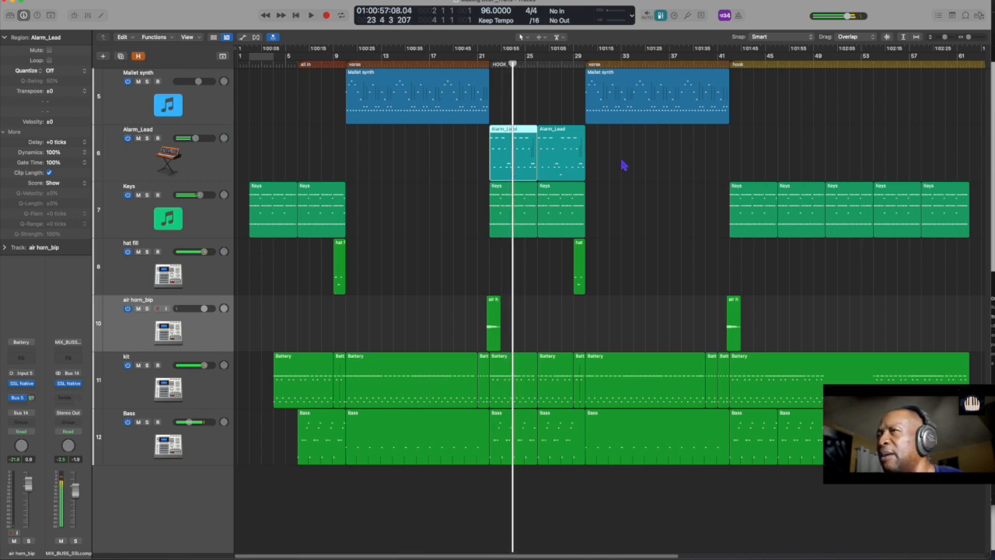
left_click_drag(622, 160, 499, 163)
key("super+j")
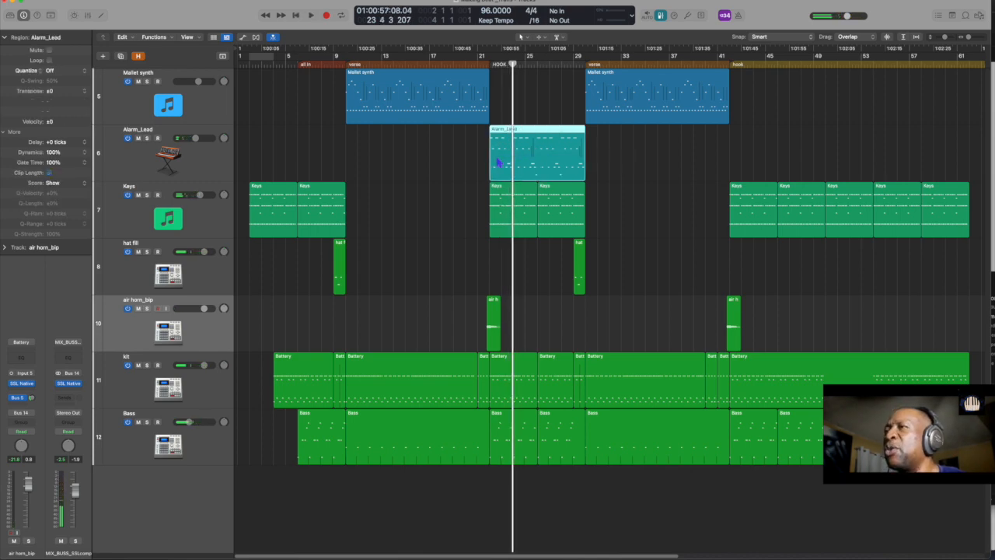
Select the Alarm_Lead track and check its existing reverb sends to Bus 2 and Bus 4
left_click(187, 164)
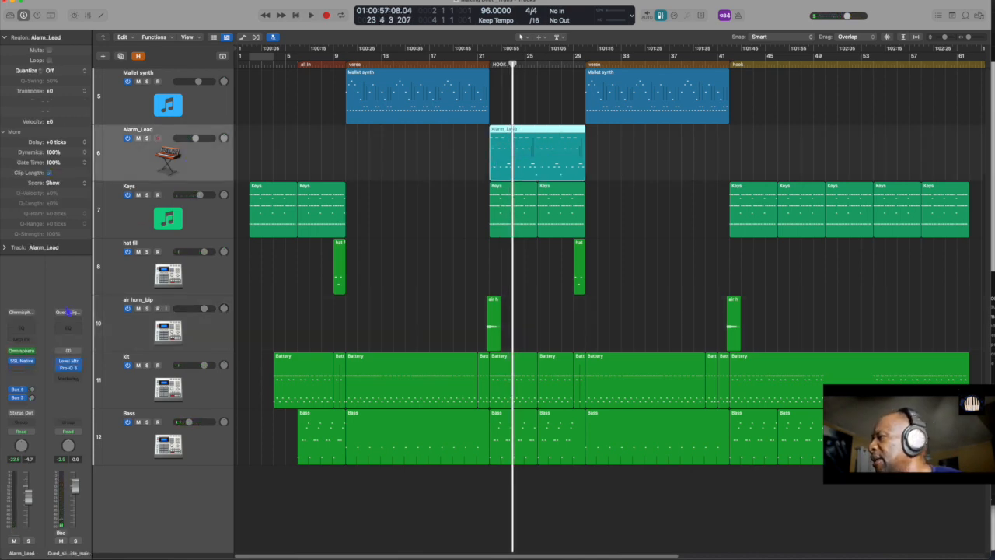
left_click(31, 397)
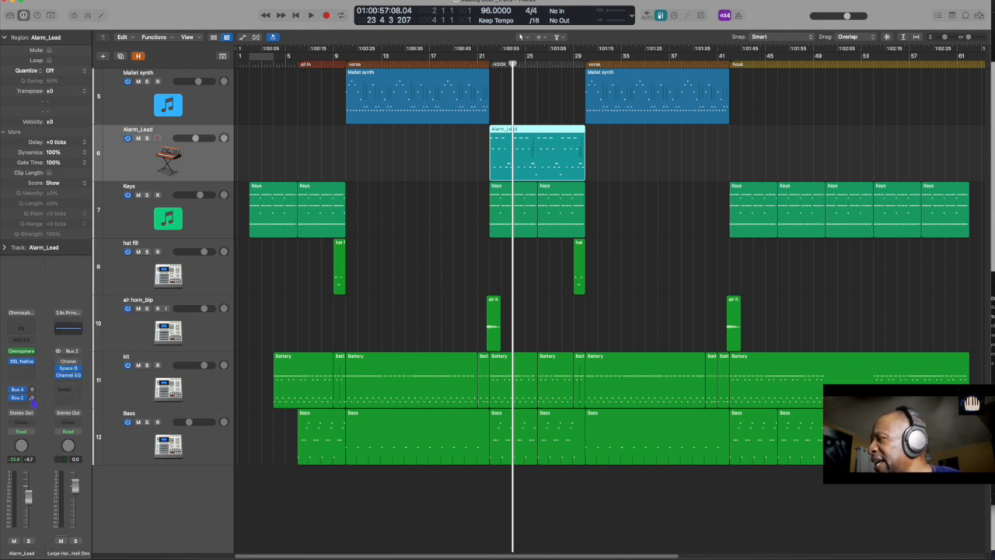
left_click_drag(33, 397, 48, 391)
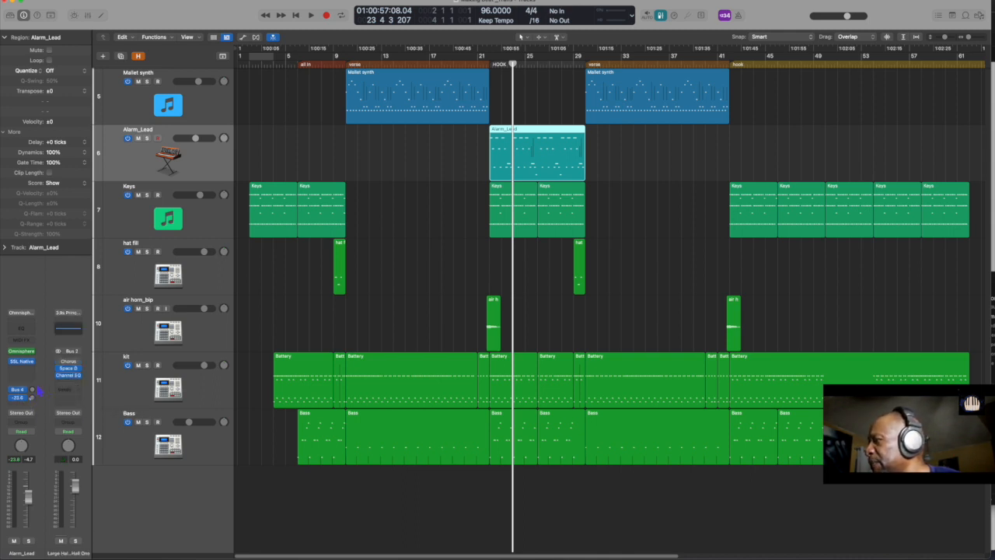
left_click(32, 388)
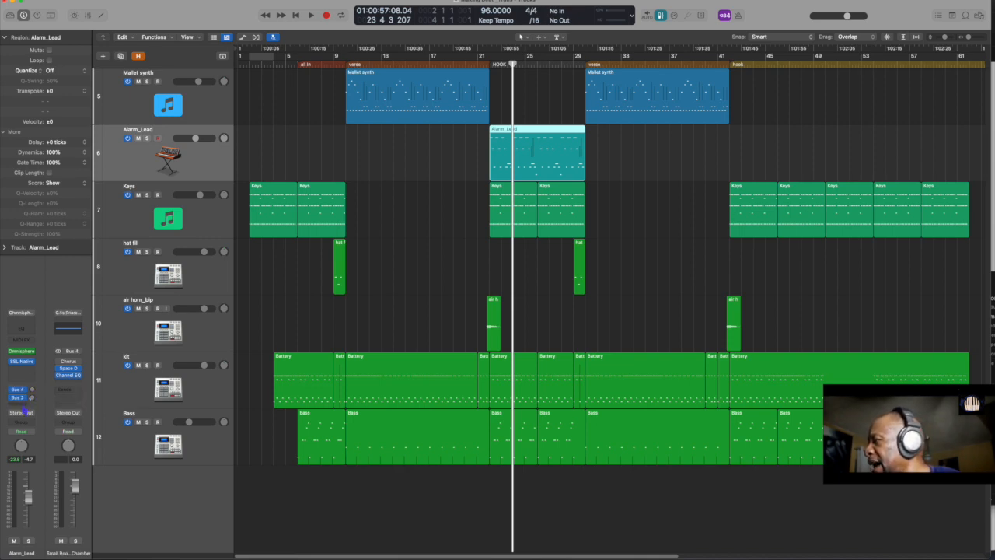
Add a Bus 7 send to the Alarm_Lead track and name its new aux channel "Delay"
left_click(24, 405)
mouse_move(45, 418)
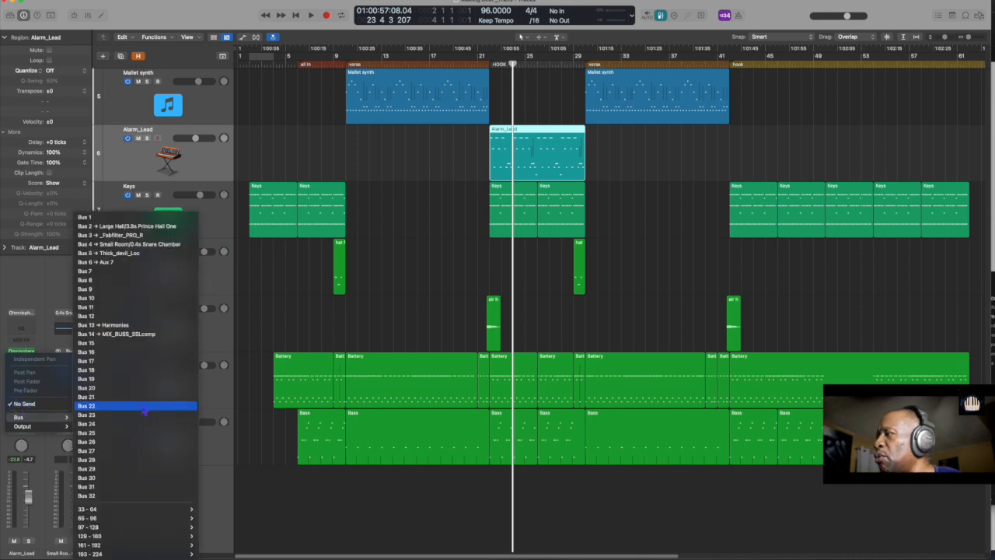
left_click(184, 273)
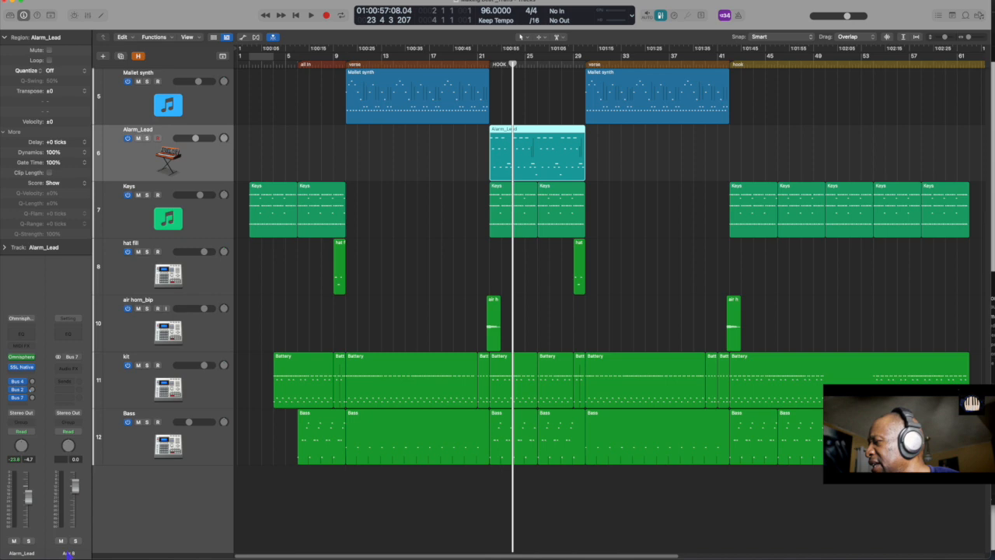
double_click(68, 553)
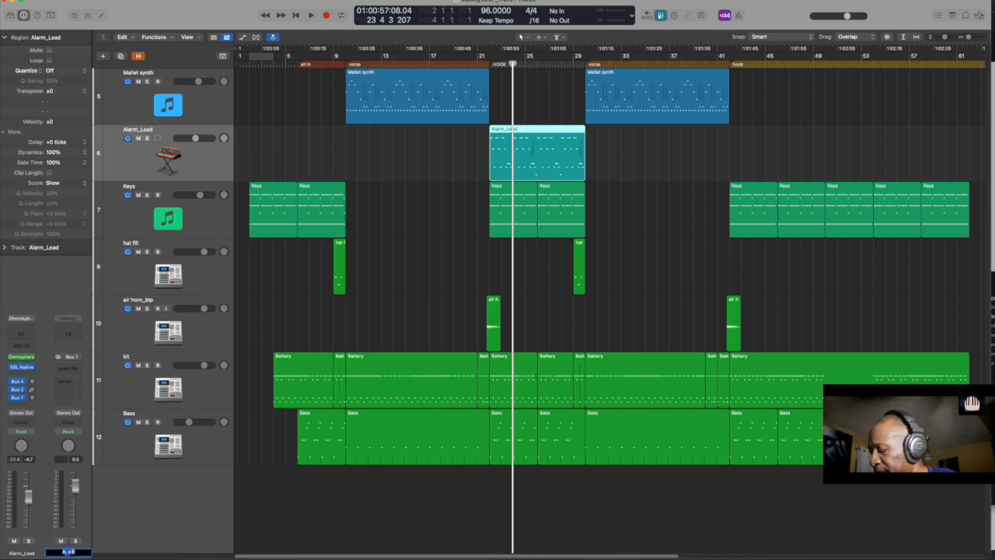
type("Delay")
key("Return")
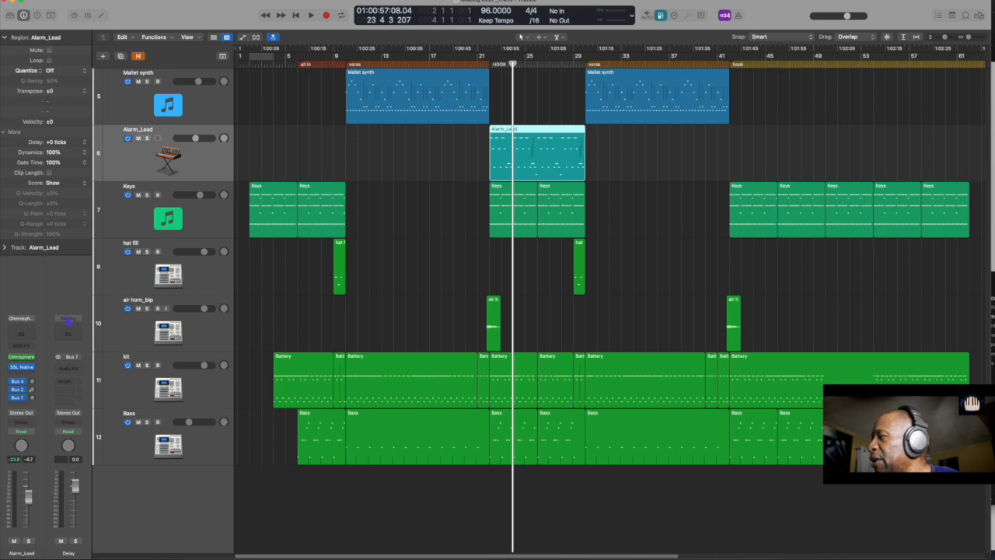
Load the "Timeless-" user delay channel strip setting on the Delay aux and open its Timeless 3 plug-in, moving the window aside
left_click(67, 319)
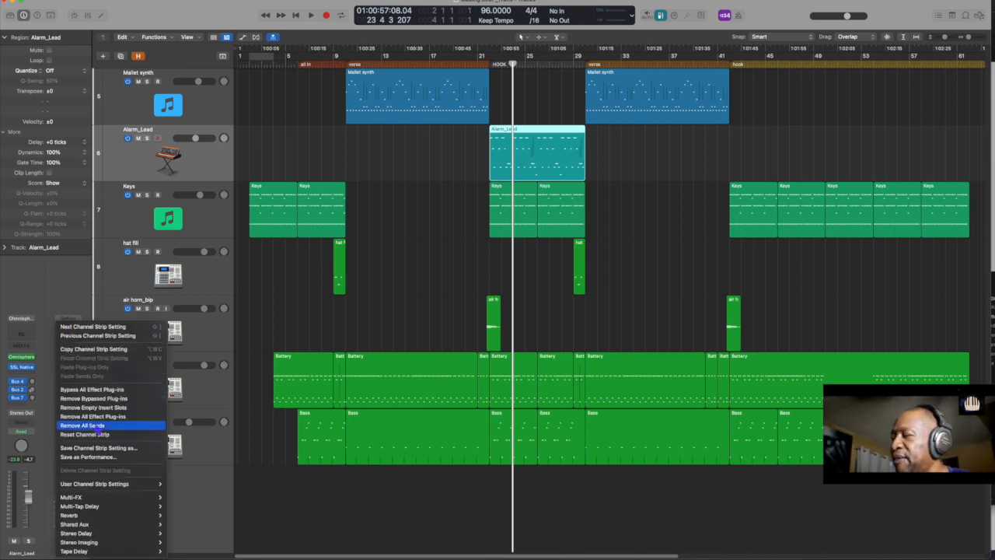
mouse_move(111, 487)
mouse_move(180, 482)
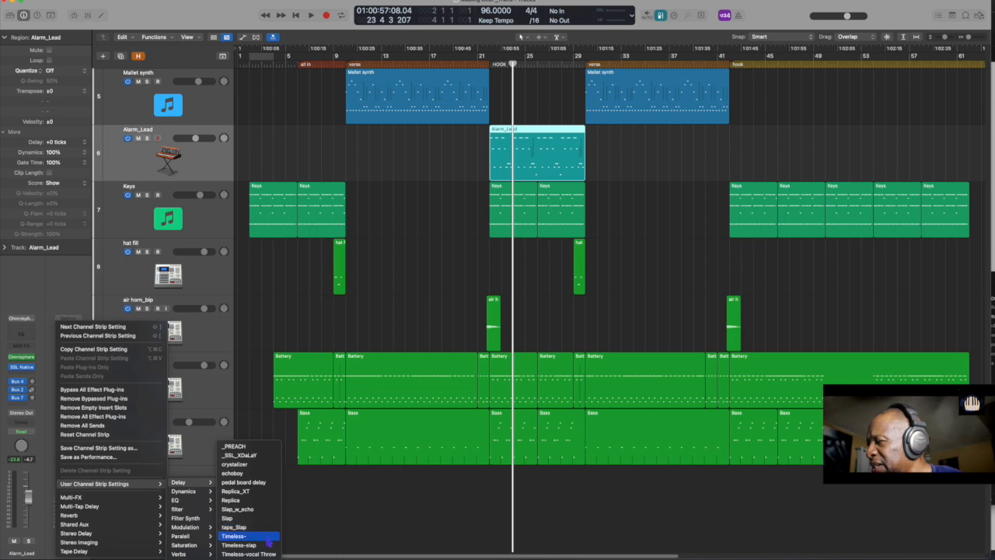
left_click(268, 542)
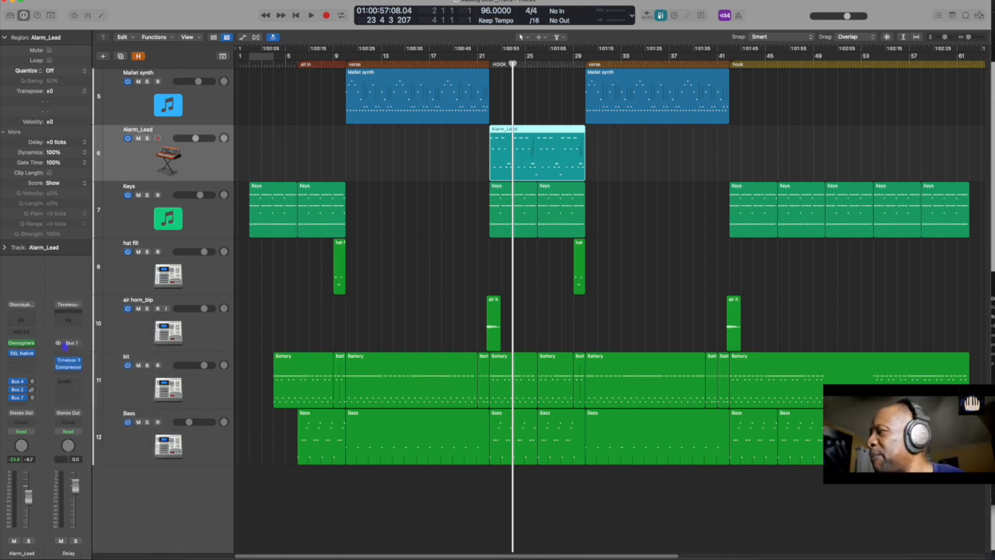
left_click(66, 363)
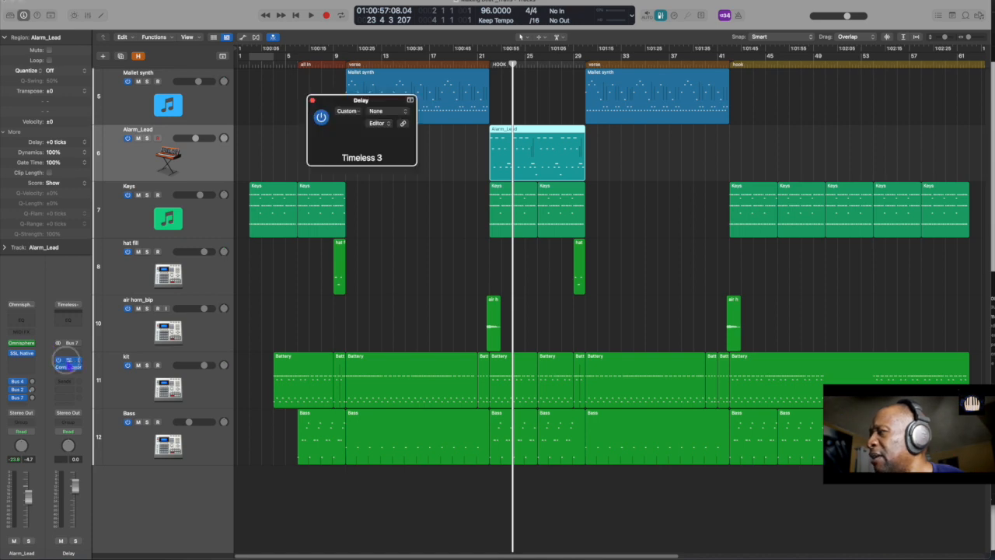
left_click_drag(559, 114, 815, 134)
Solo the Alarm_Lead region, set the cycle range to its length from bar 22 to 30, and move the Timeless 3 window clear of it
left_click(451, 145)
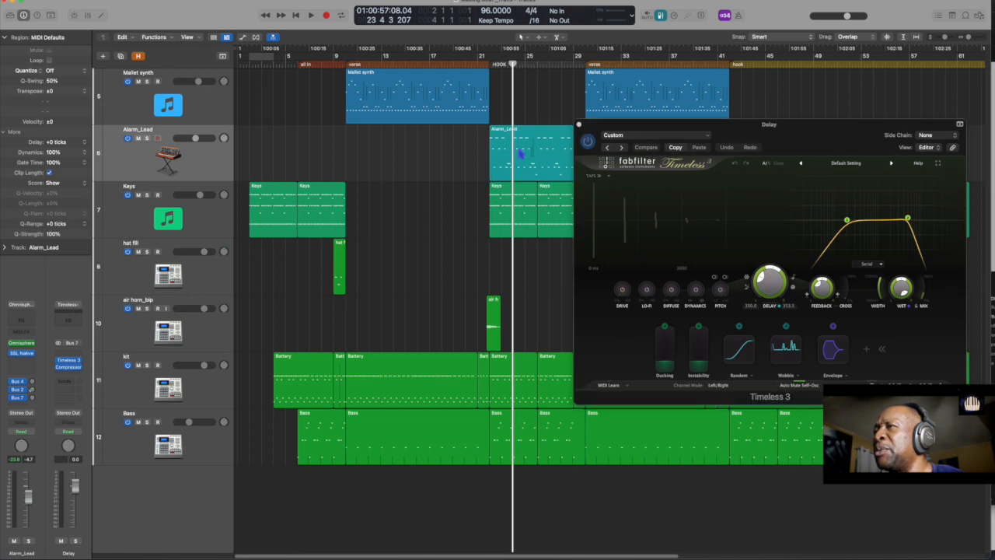
left_click(531, 154)
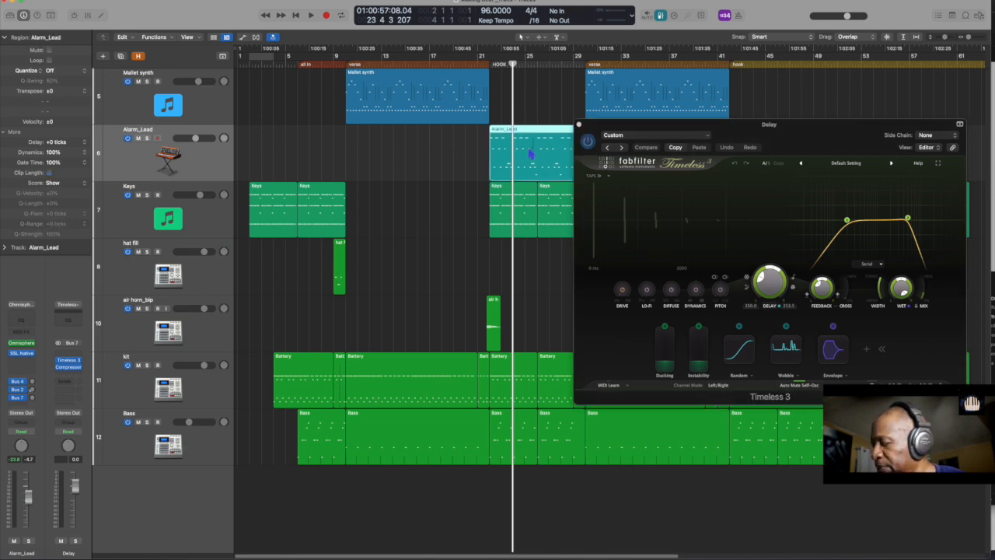
key("ctrl+s")
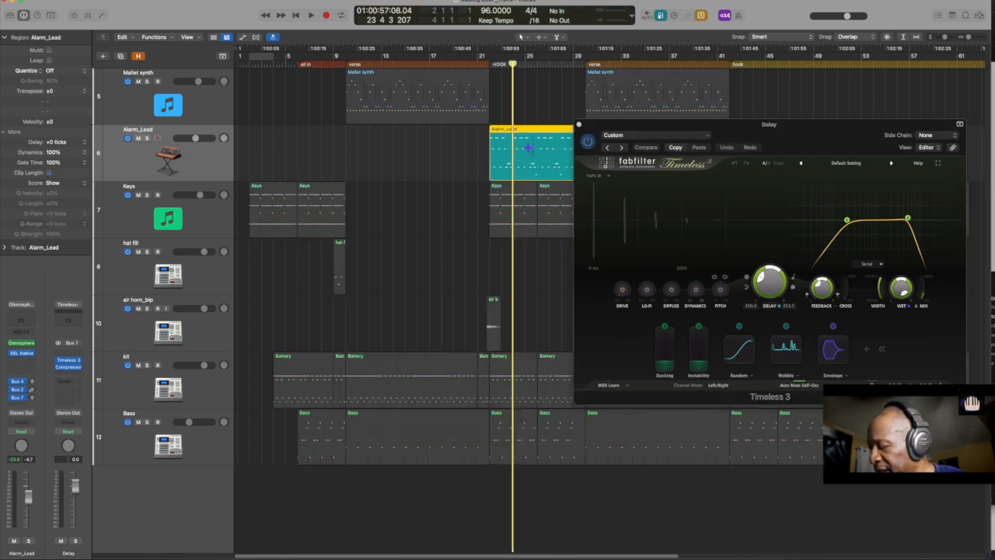
key("super+u")
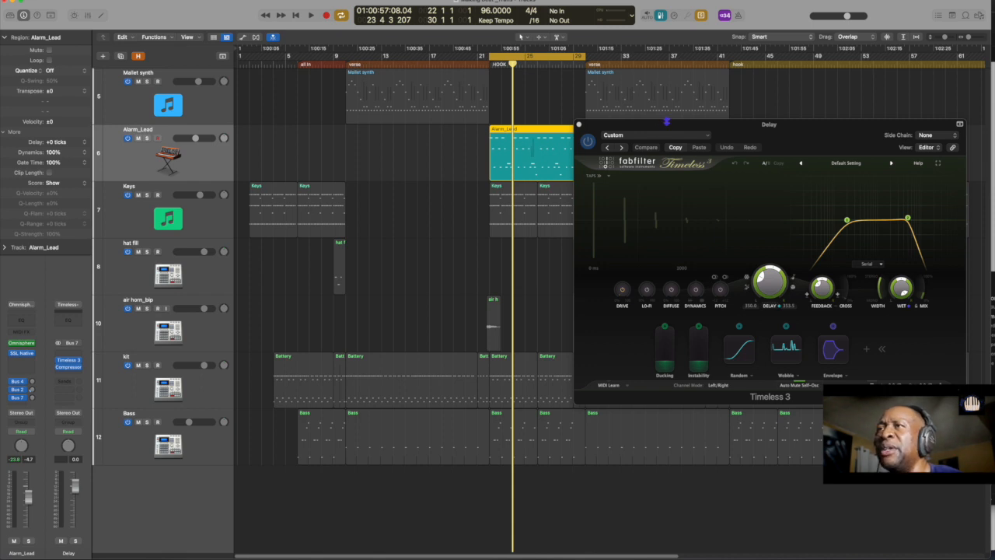
left_click(664, 126)
left_click_drag(663, 125, 715, 104)
left_click_drag(694, 91, 686, 84)
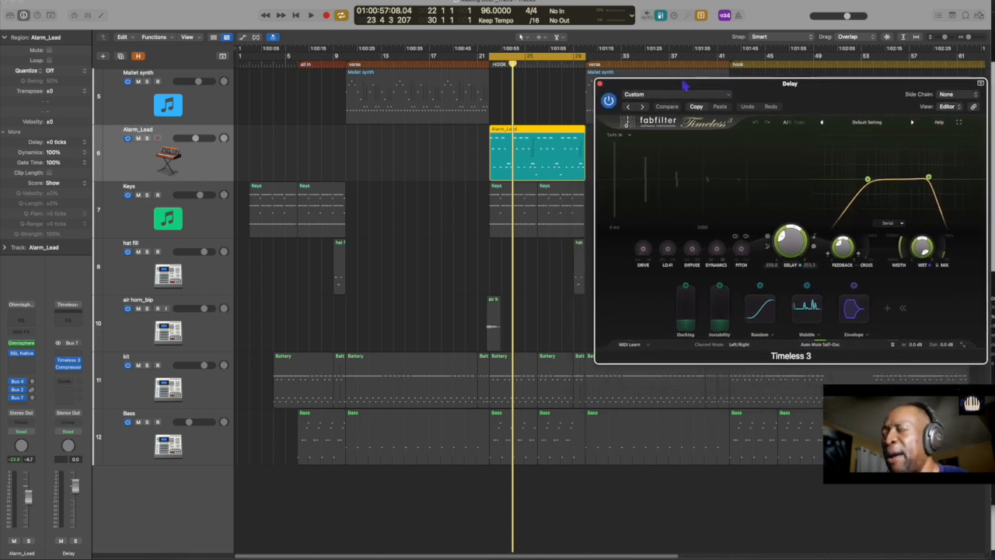
Play the soloed Alarm_Lead loop and raise its Bus 7 delay send to about -6.1 dB
key("space")
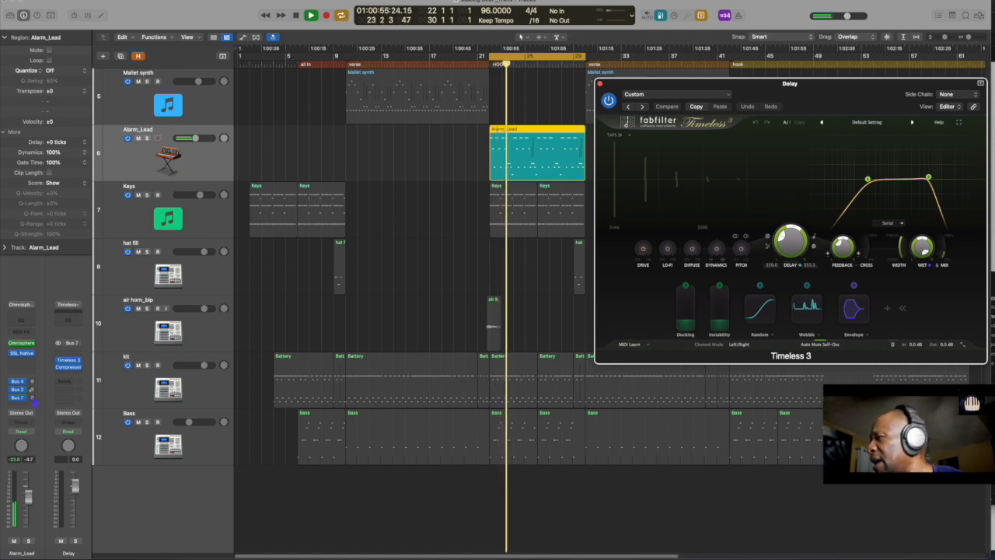
left_click_drag(33, 396, 39, 359)
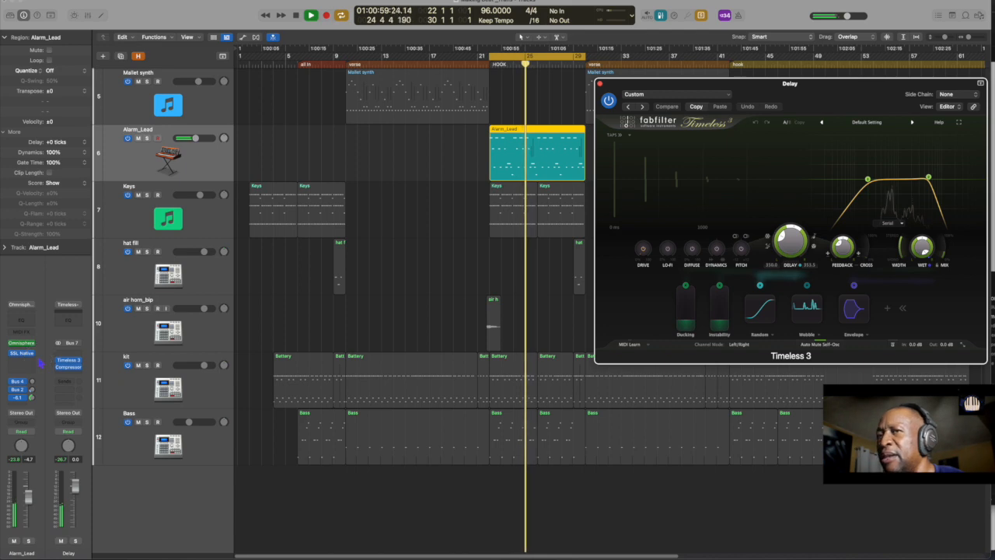
Stop playback and load the Drunky Fummer DW preset from the Special FX Rhythmic category into Timeless 3
left_click(365, 396)
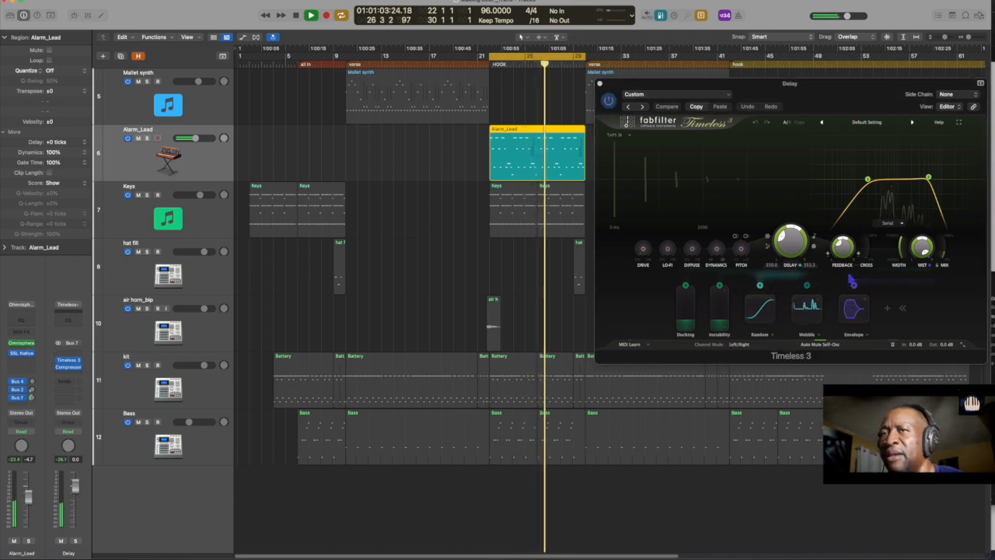
key("space")
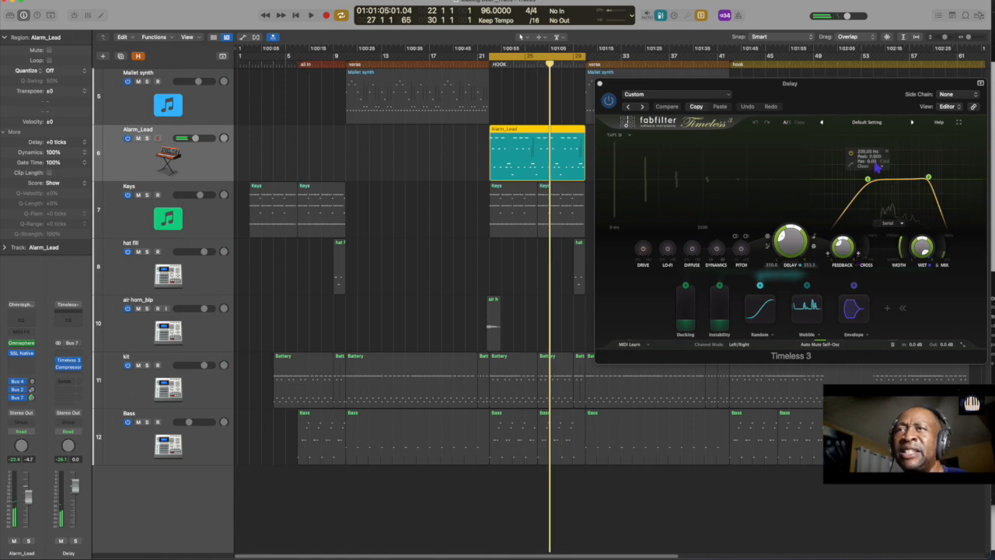
left_click(872, 124)
mouse_move(869, 153)
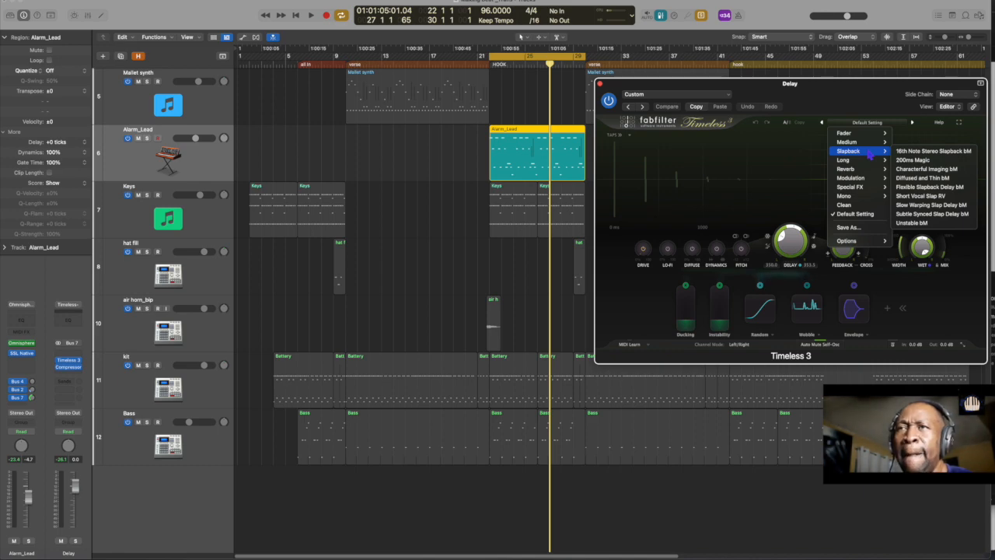
mouse_move(868, 192)
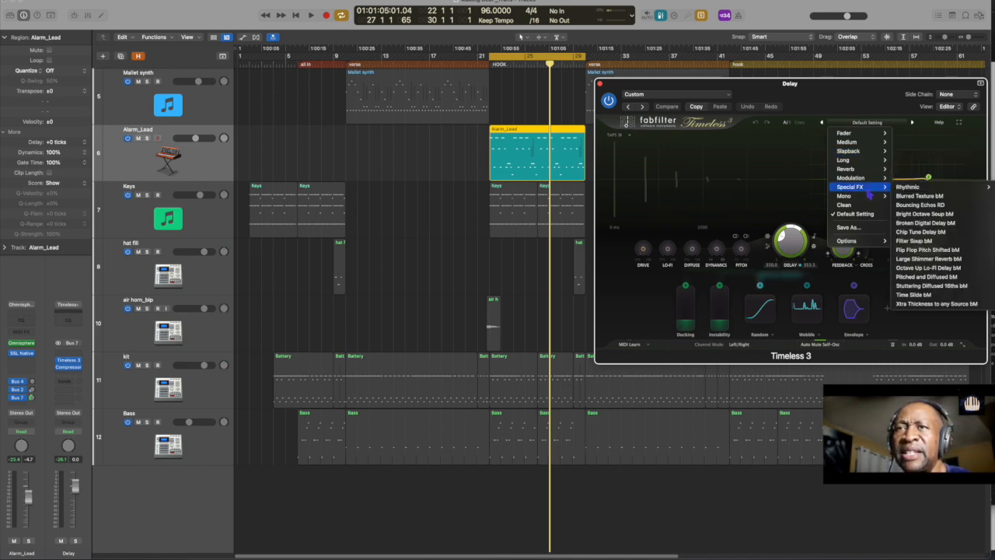
mouse_move(917, 191)
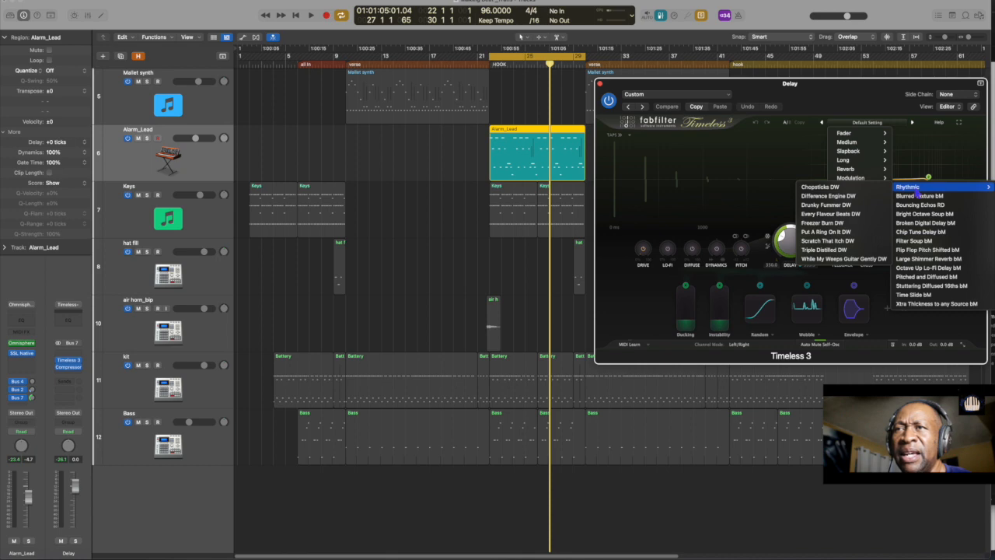
left_click(826, 205)
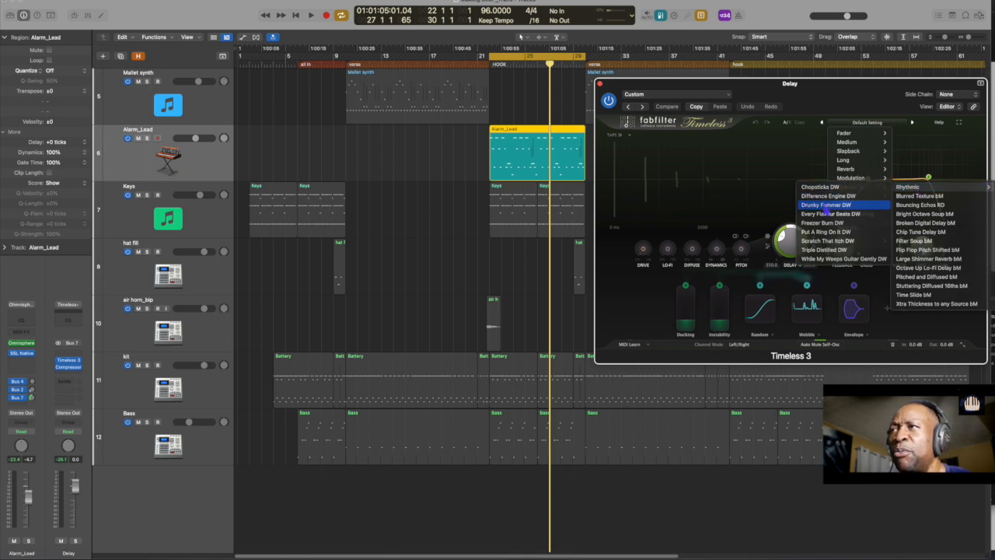
Audition the soloed loop while adjusting its Bus 7 send, and switch Timeless 3 to the Every Flavour Beats DW preset
key("space")
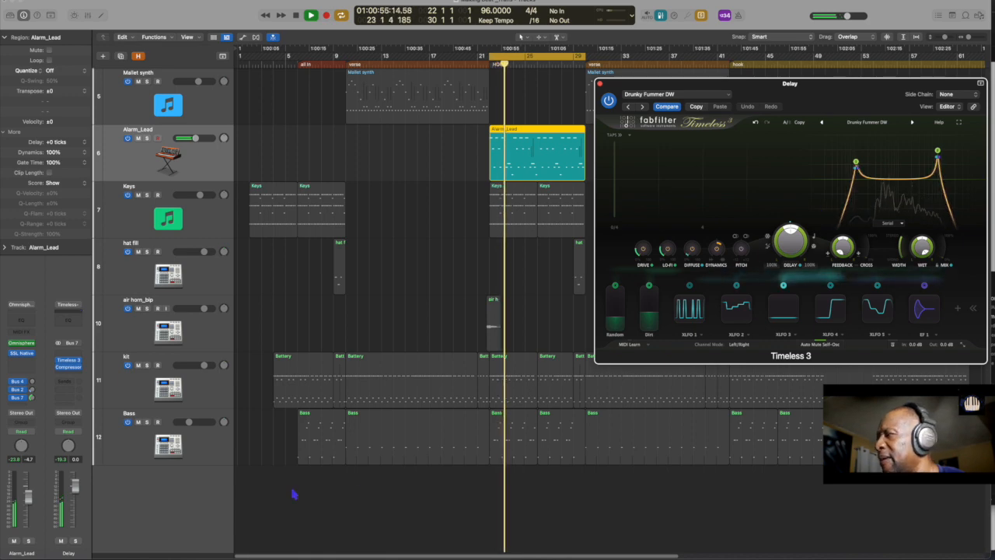
left_click_drag(32, 398, 37, 416)
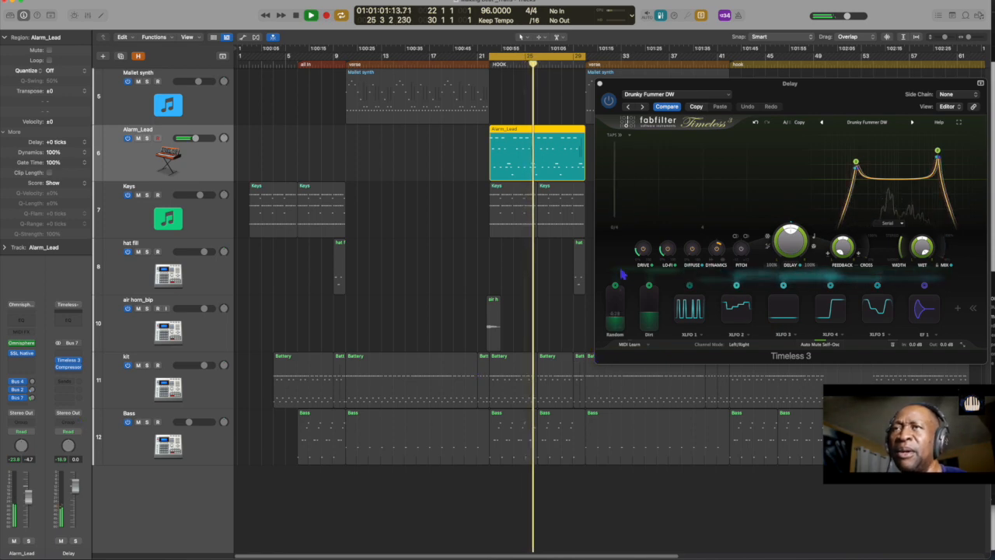
key("space")
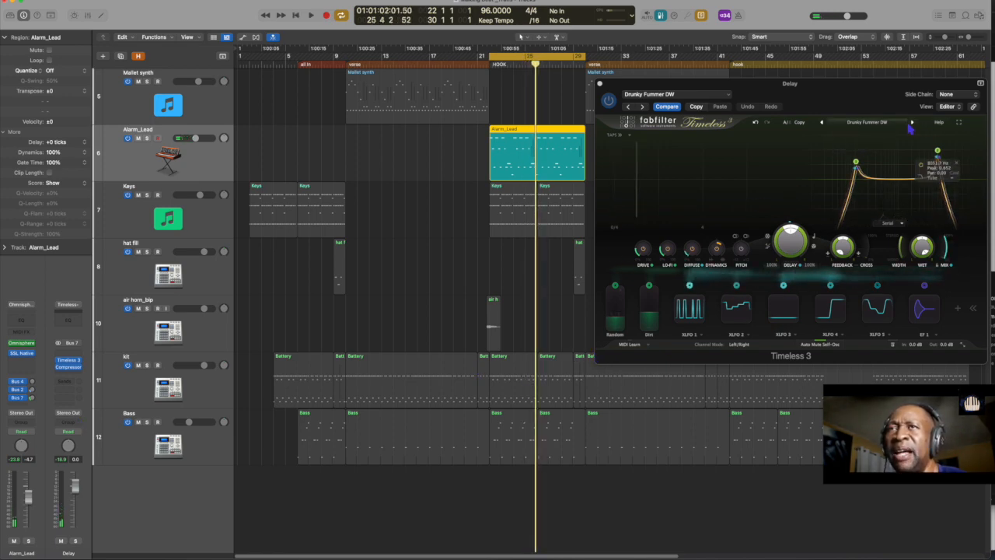
left_click(913, 123)
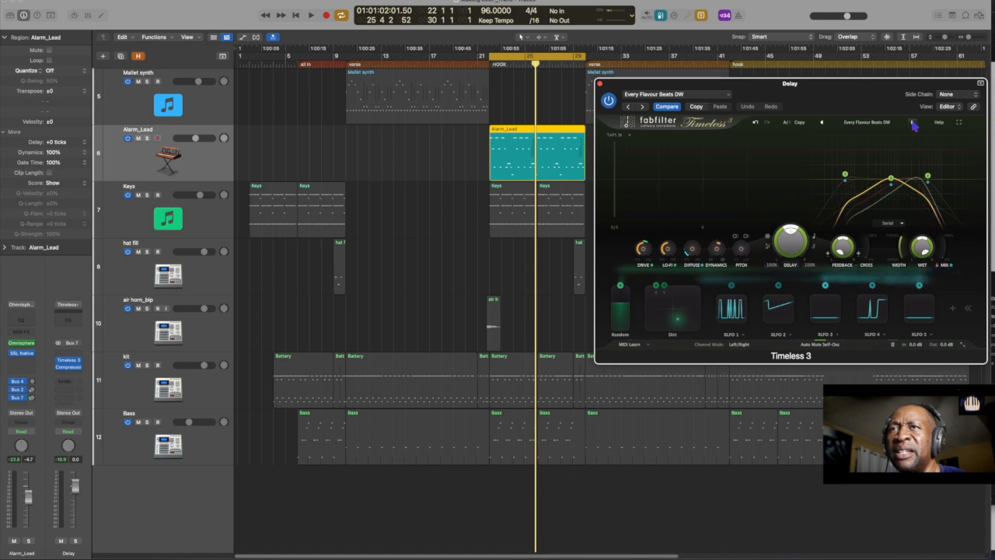
key("shift+space")
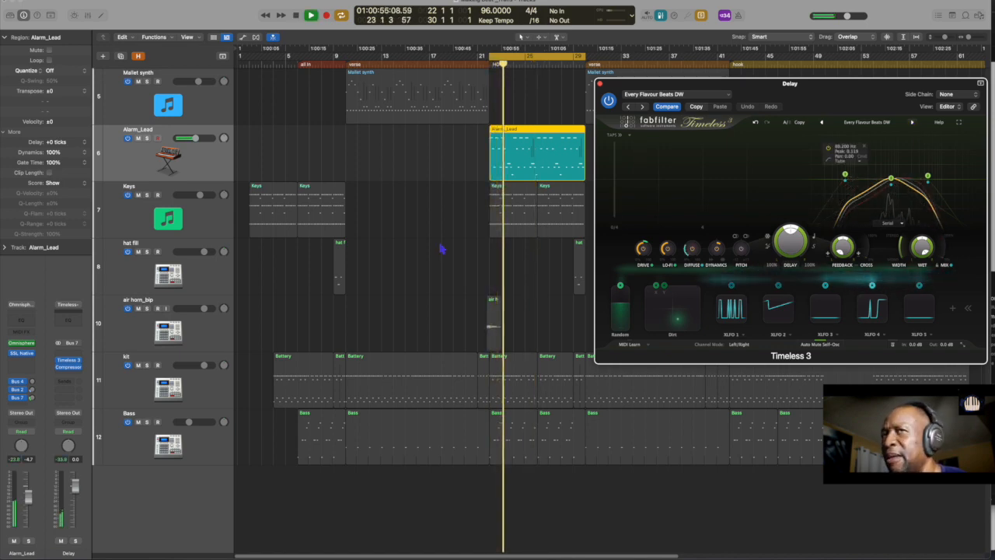
Switch the Alarm_Lead track's Bus 7 delay send to Post Fader and adjust its send level
left_click(23, 398)
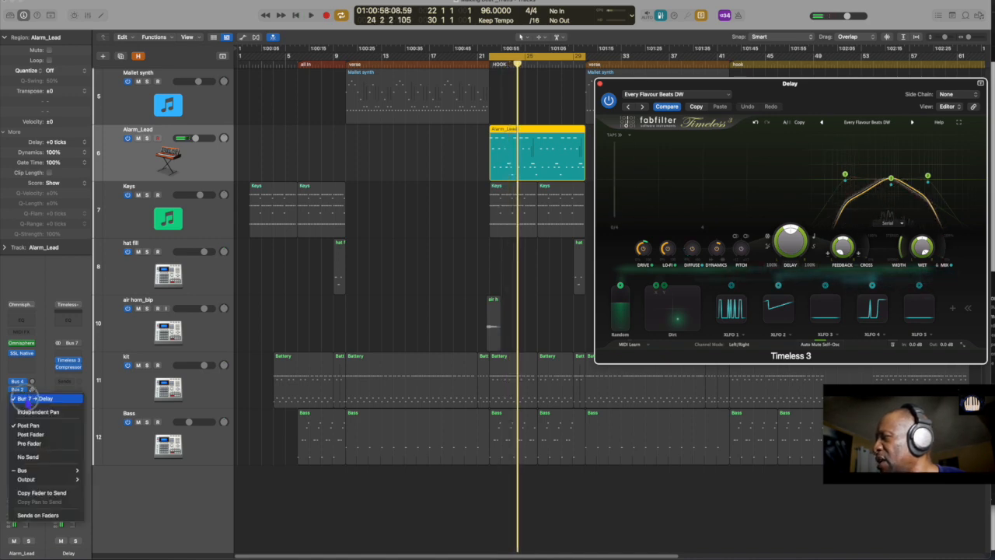
left_click(35, 437)
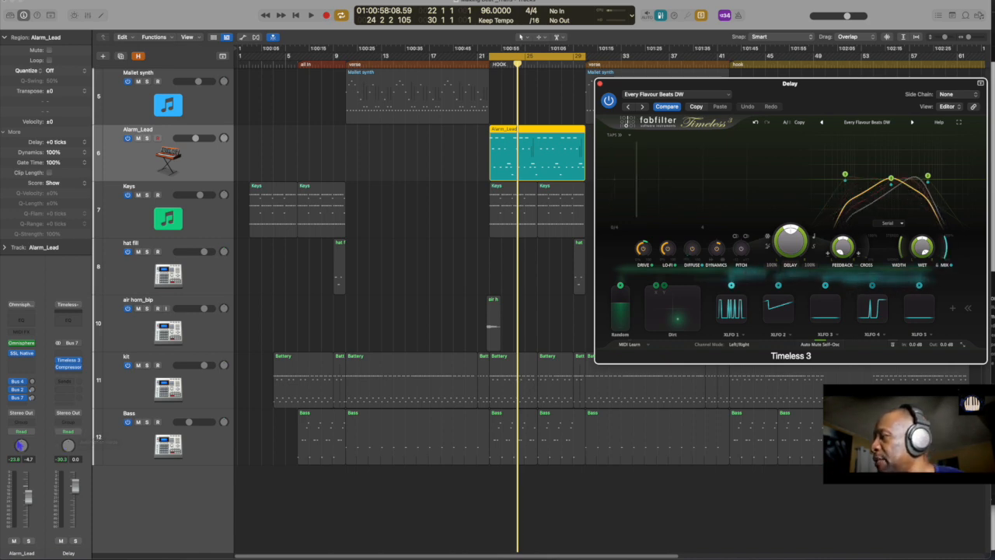
left_click(31, 398)
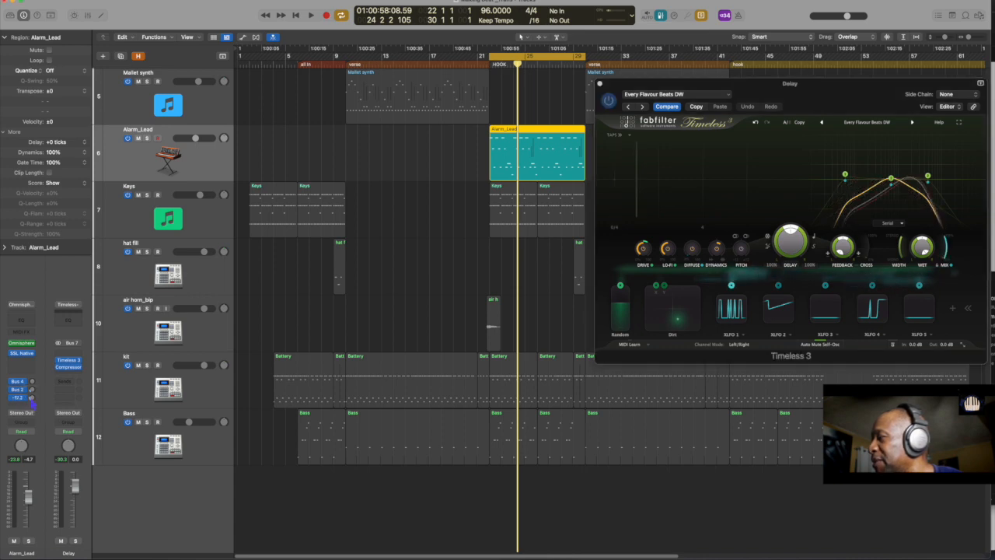
left_click(23, 398)
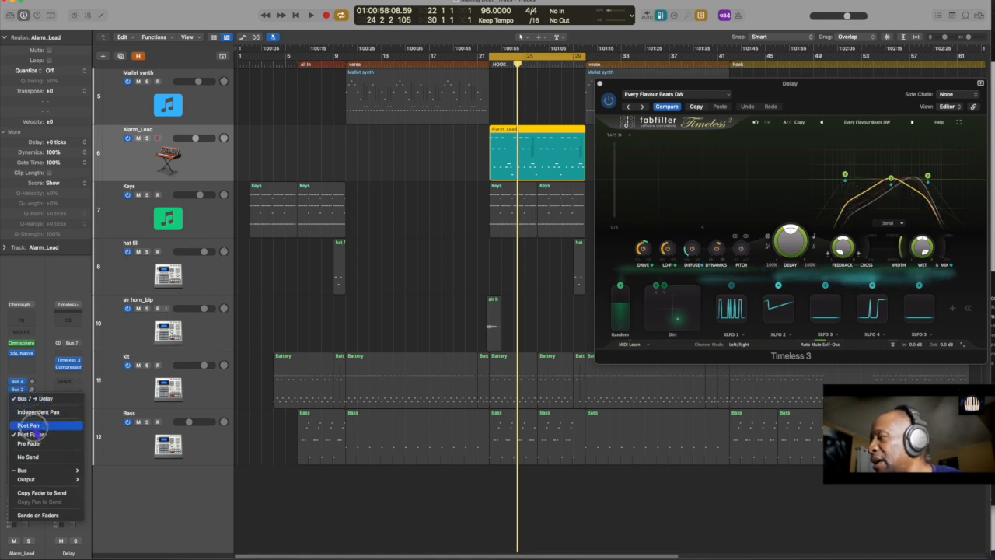
left_click(31, 434)
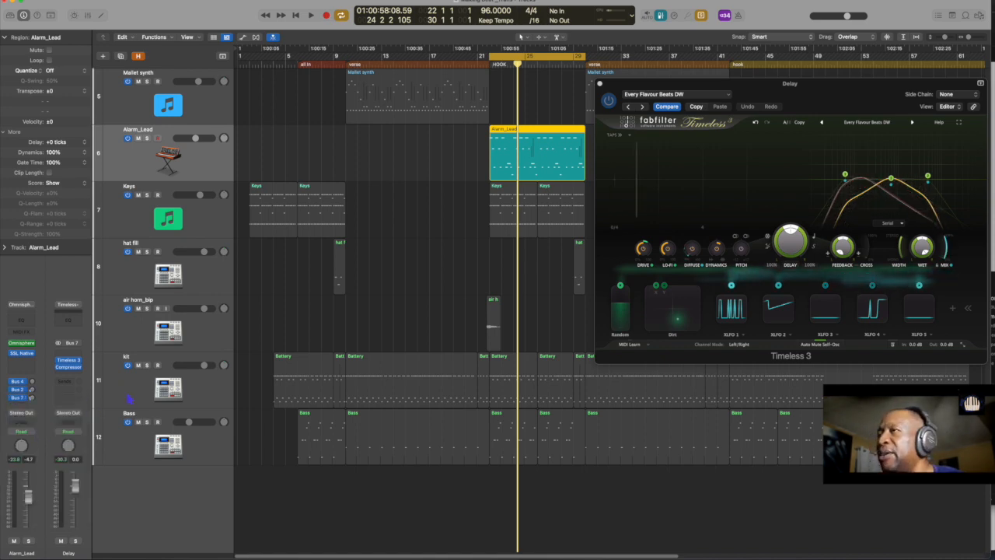
Take Alarm_Lead out of solo, play the hook in the full mix and raise the track's volume to -3.3 dB
key("space")
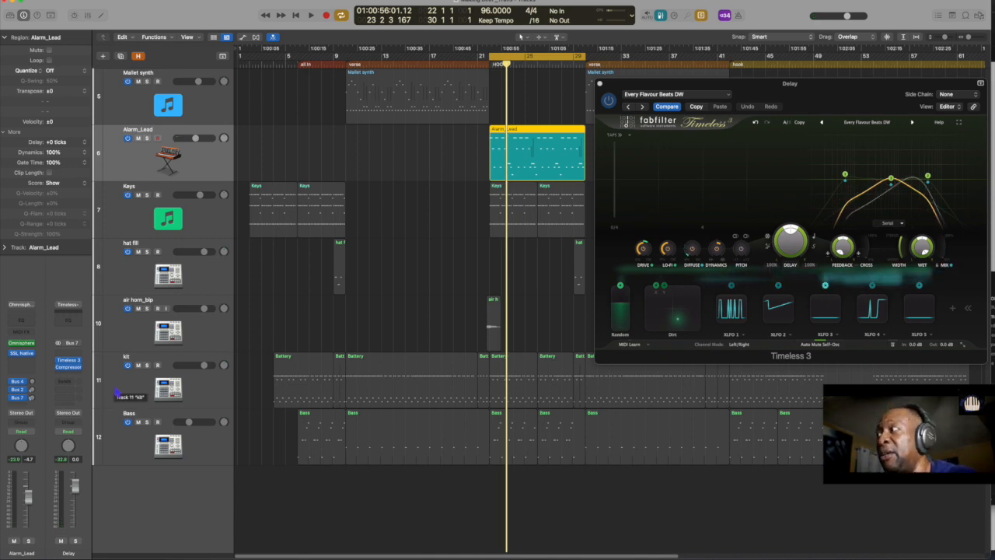
key("ctrl+s")
key("space")
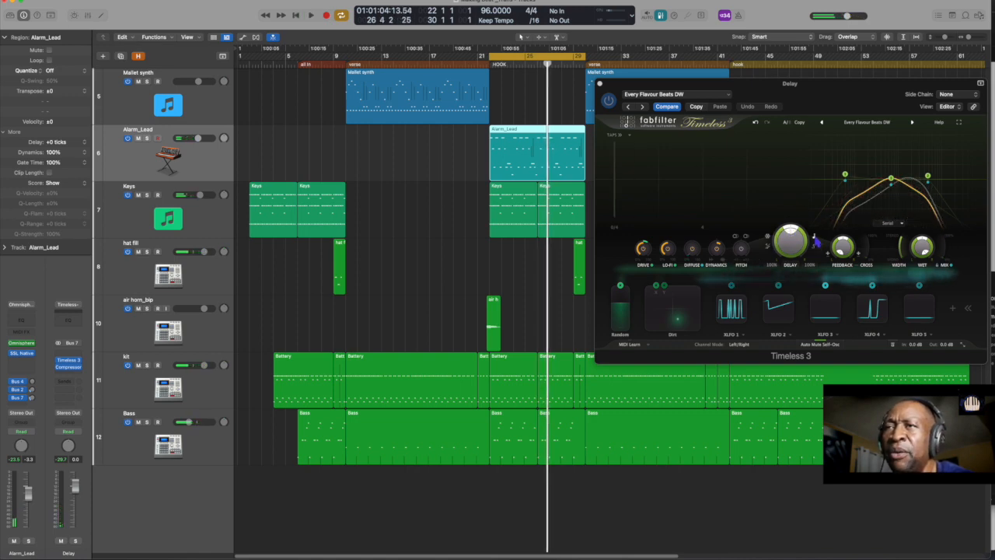
Try a 1/4 Note sync value for the Timeless 3 delay and audition it in the full mix
left_click(814, 240)
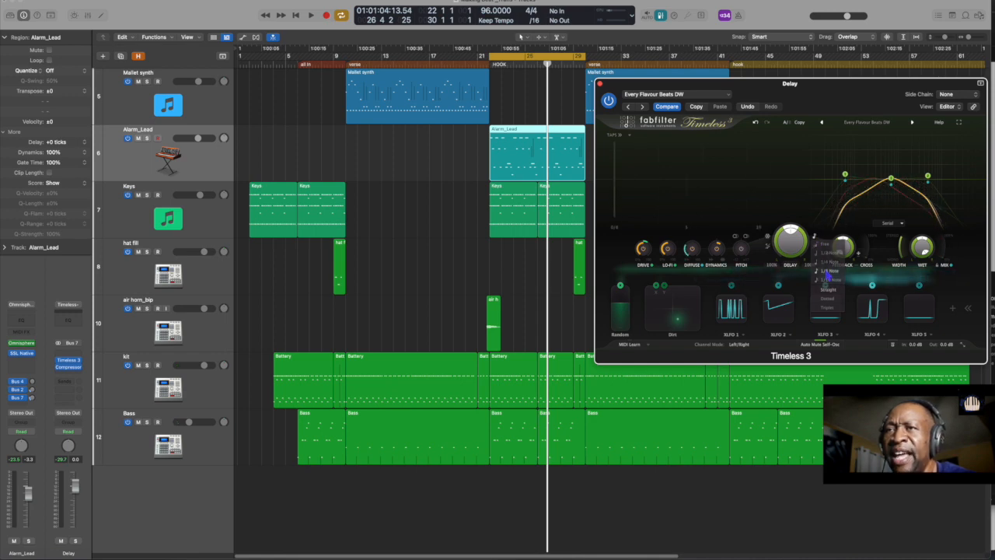
key("space")
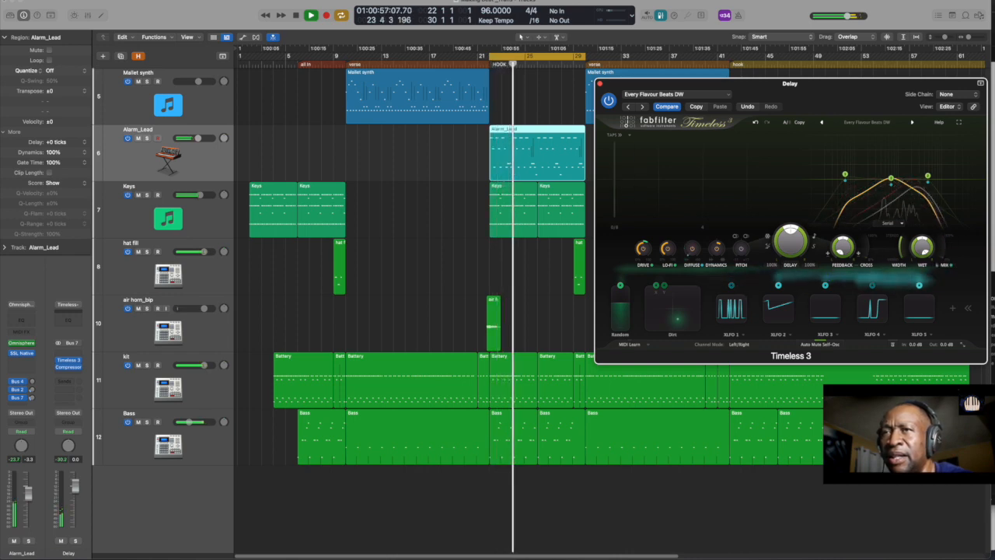
key("space")
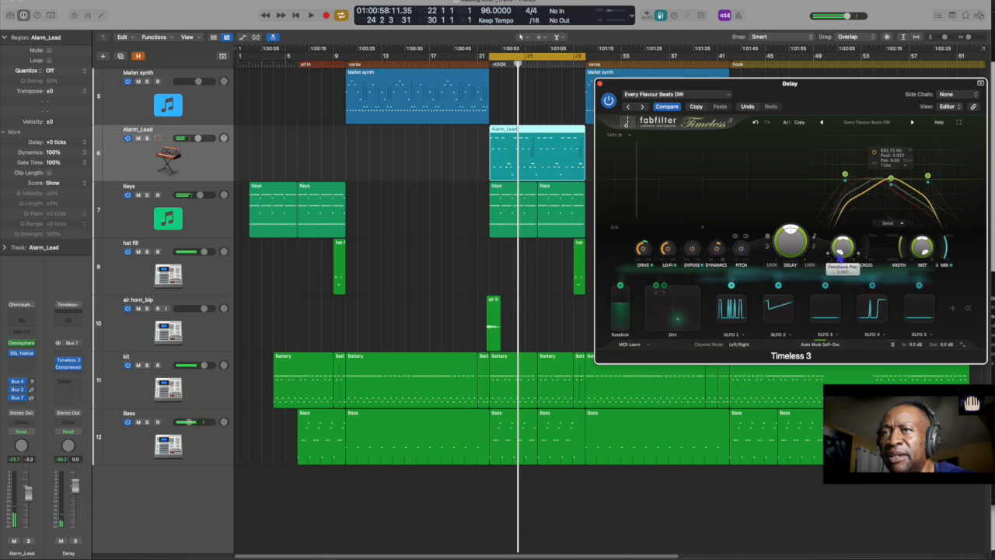
key("space")
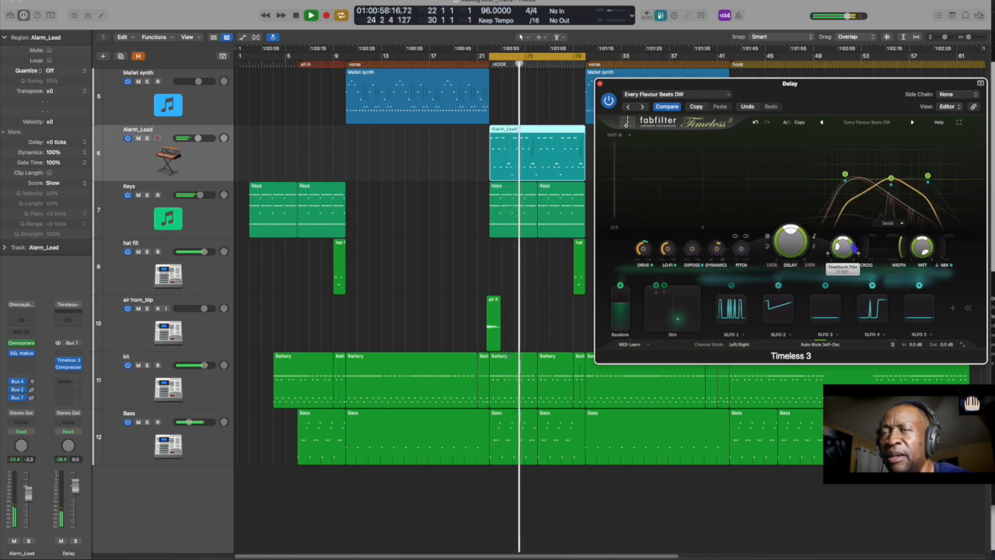
key("space")
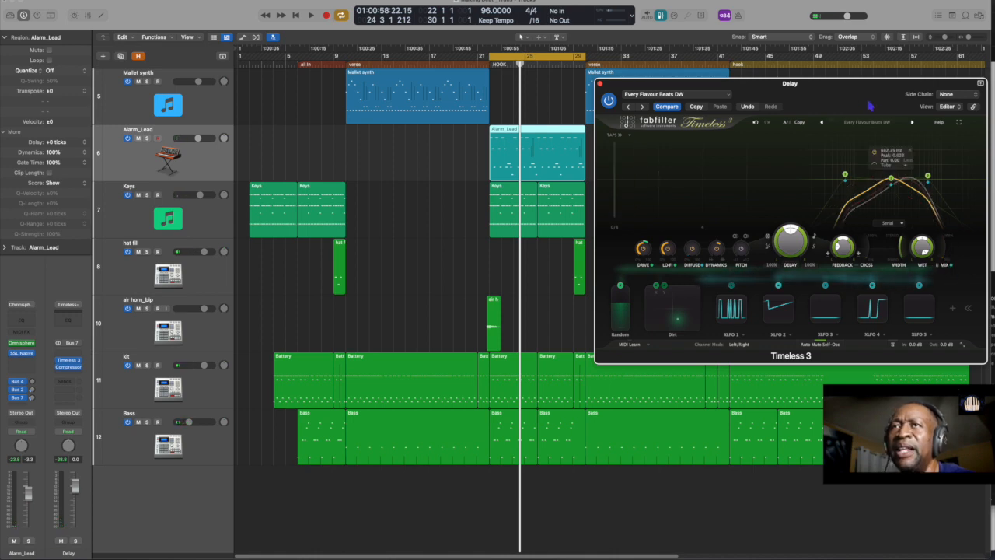
Load the Special FX preset Flip Flop Pitch Shifted bM into Timeless 3
left_click(872, 127)
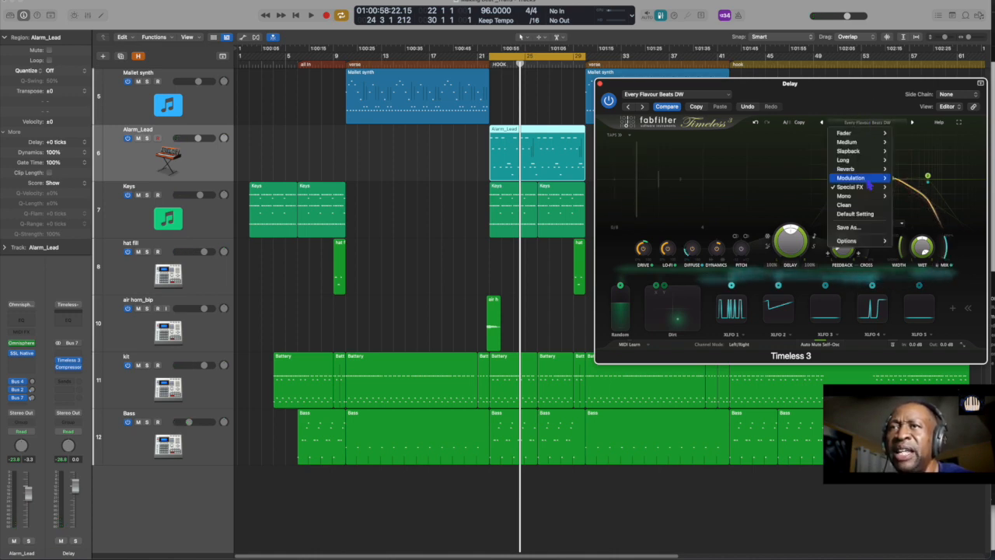
mouse_move(863, 188)
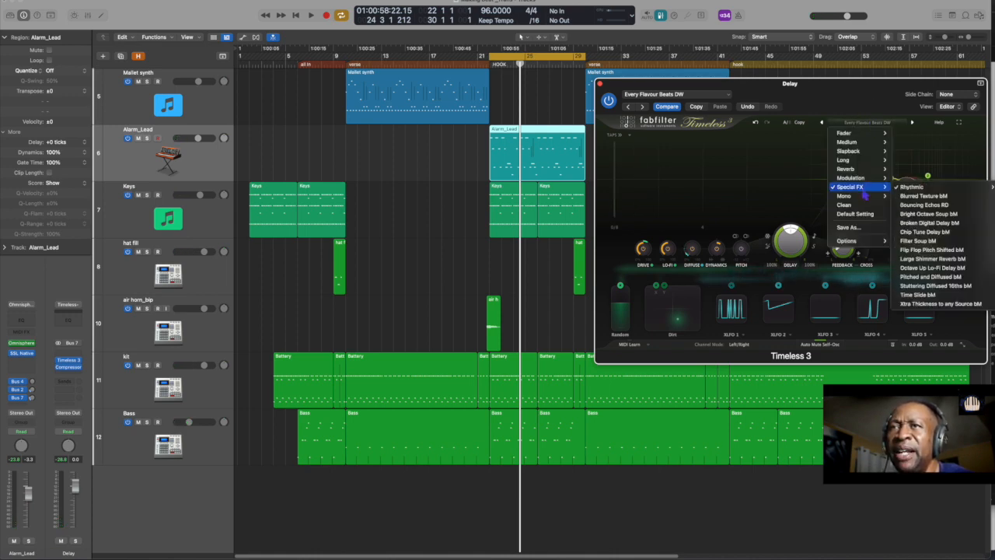
left_click(930, 251)
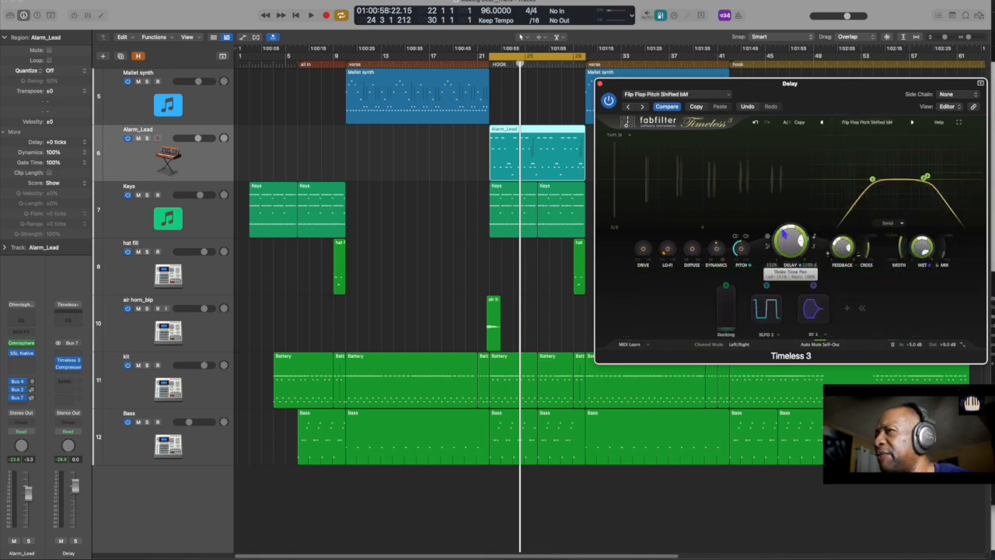
Play the hook with Alarm_Lead soloed and in the full mix, stop playback and close the Timeless 3 window
key("space")
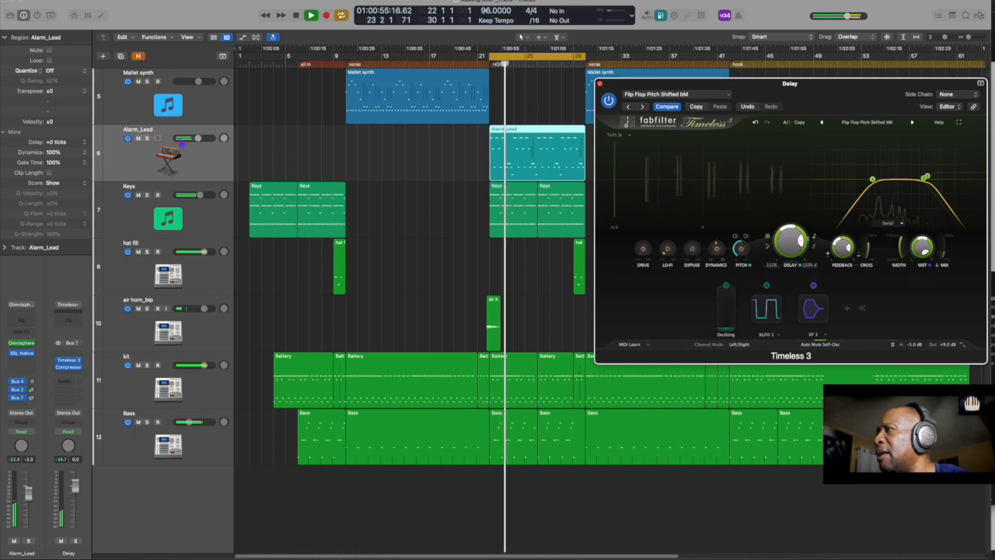
left_click(147, 138)
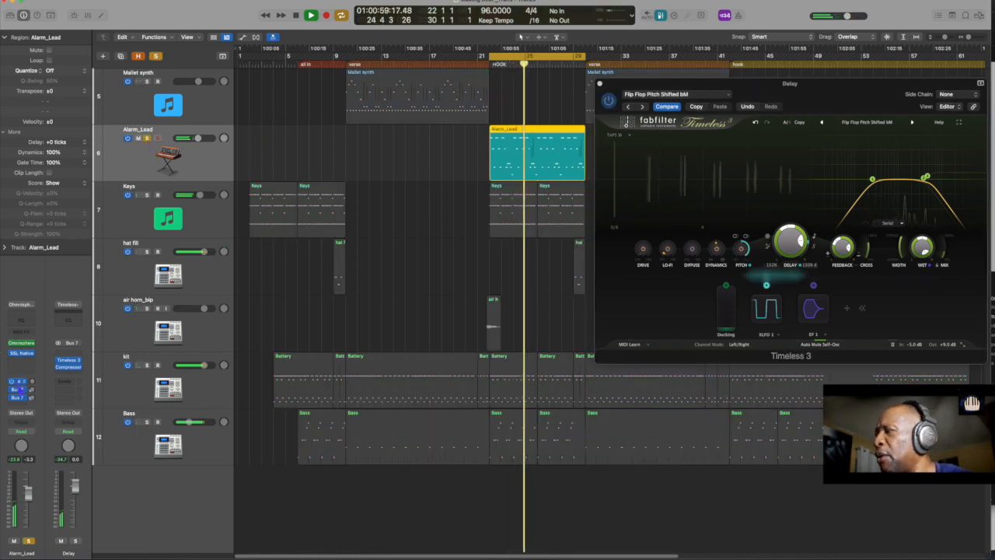
left_click(146, 138)
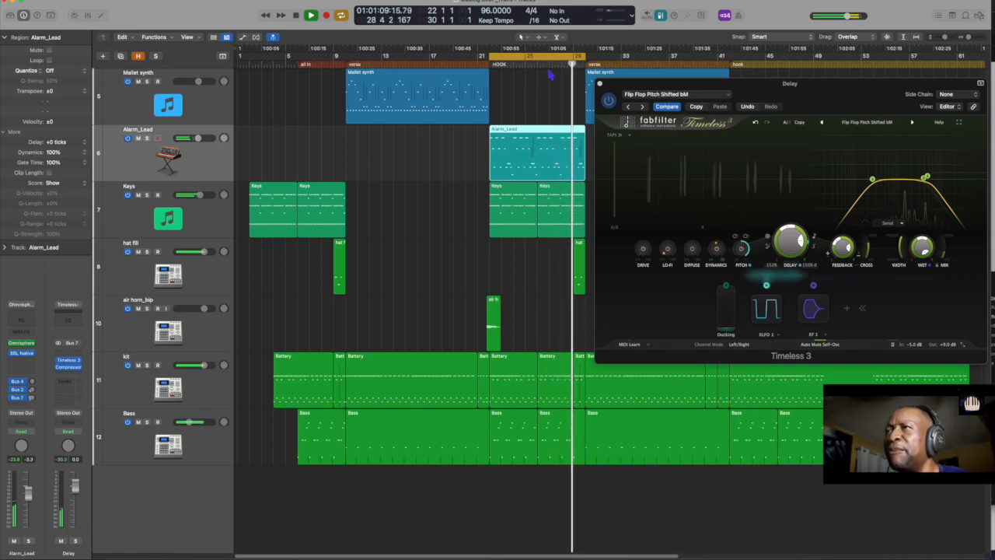
key("space")
left_click(599, 83)
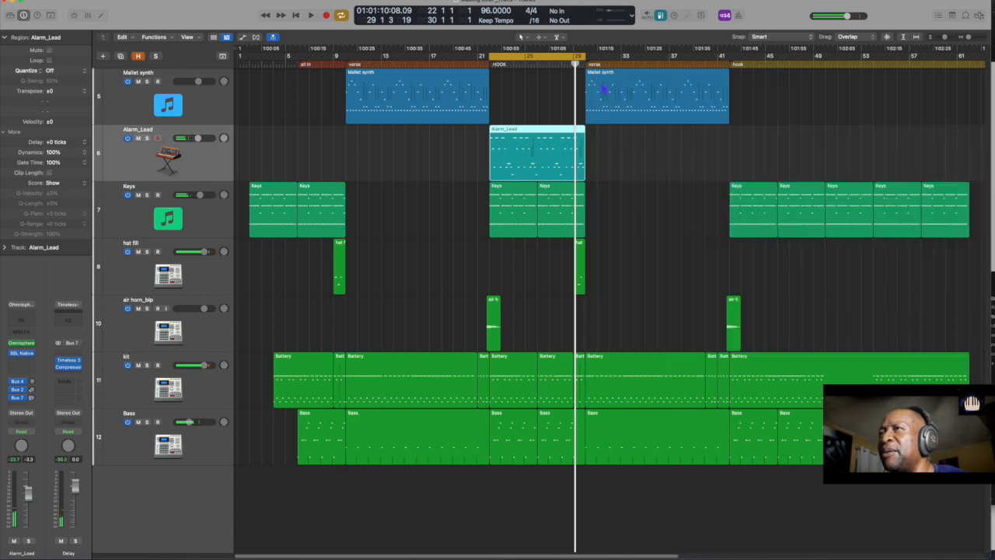
Copy the Alarm_Lead region into the last hook so copies start at bars 42, 50 and 58
left_click(630, 168)
left_click_drag(536, 165, 880, 167)
right_click(876, 161)
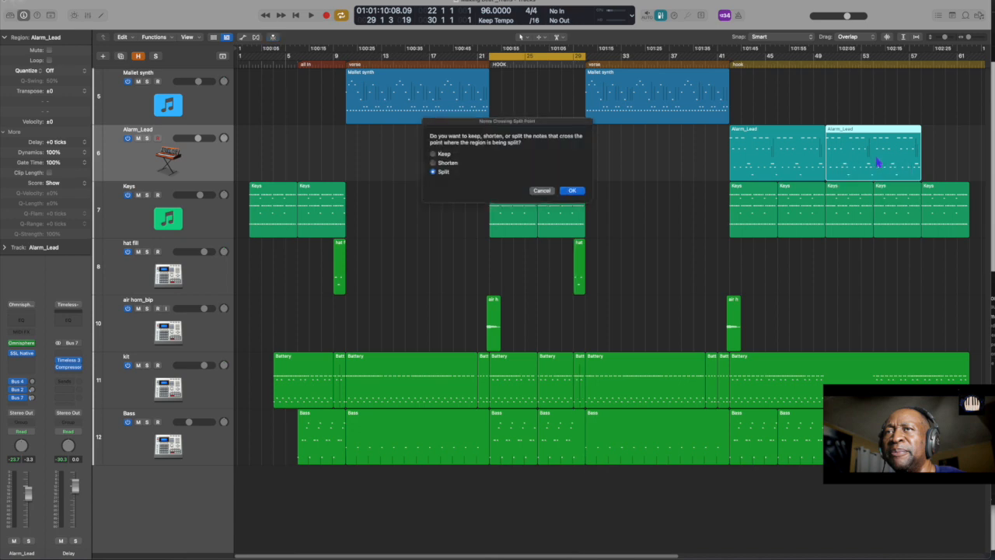
left_click(546, 192)
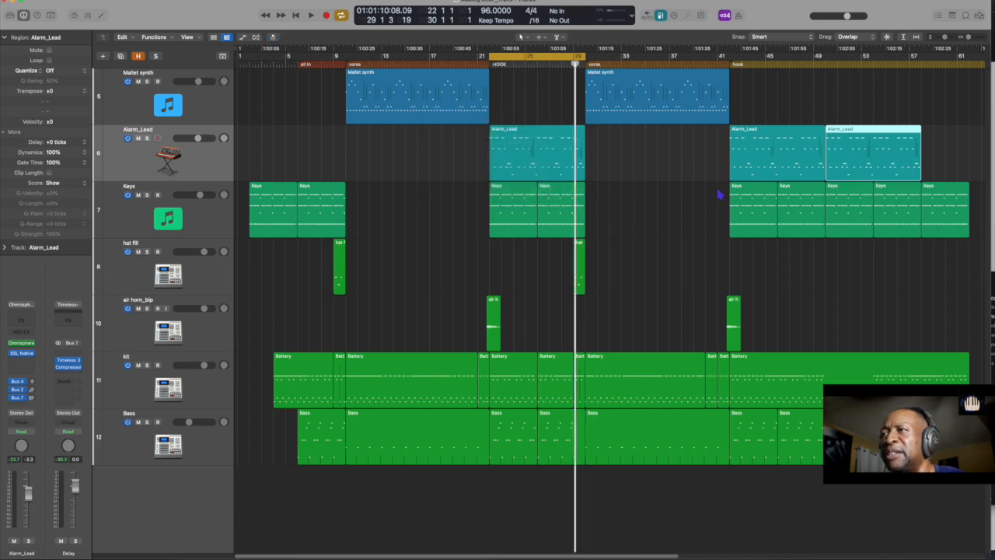
left_click_drag(865, 166, 959, 167)
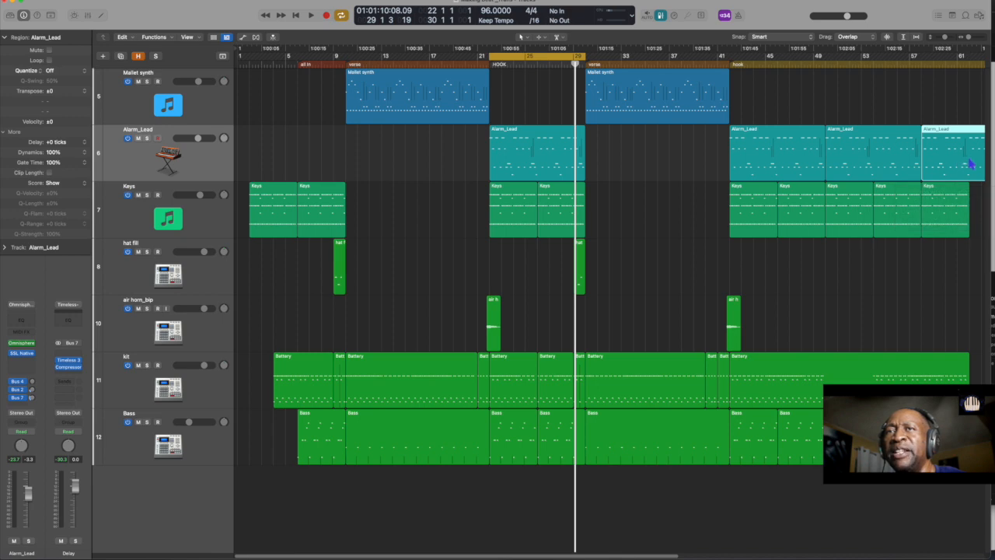
Split the last Alarm_Lead copy at bar 62, where the Keys regions end, and delete the part beyond it
key("super+t")
key("Return")
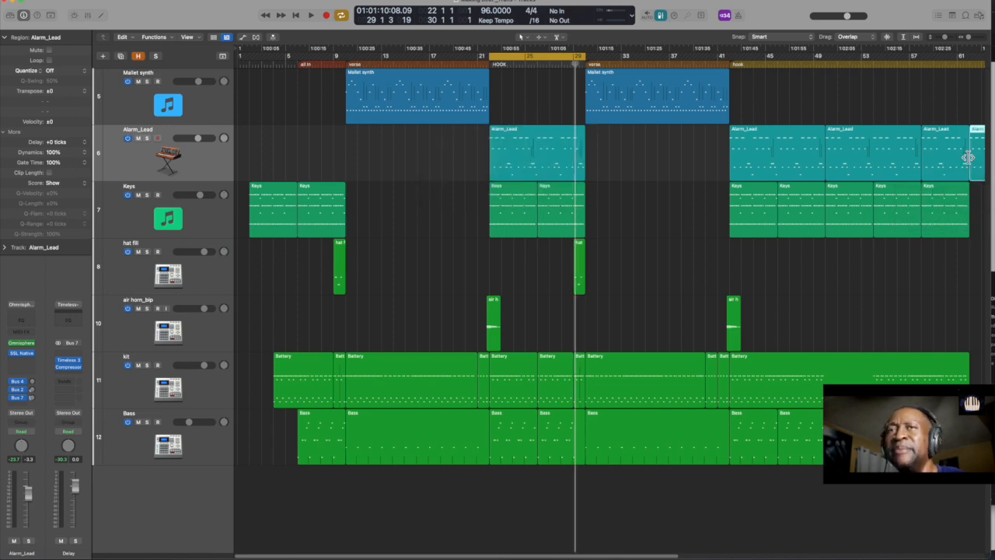
key("Delete")
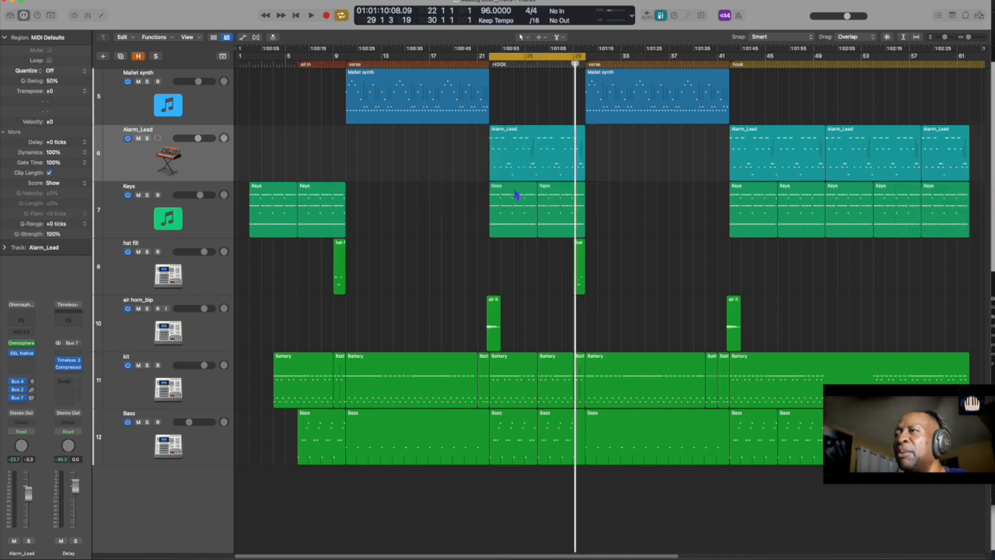
Turn off cycle mode and play the arrangement from just before the first hook
key("c")
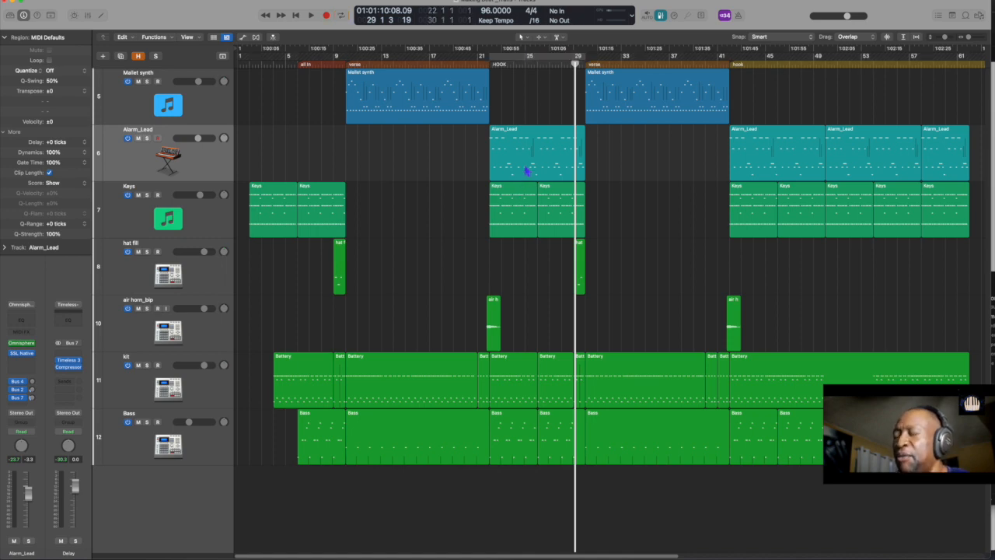
left_click(471, 64)
key("space")
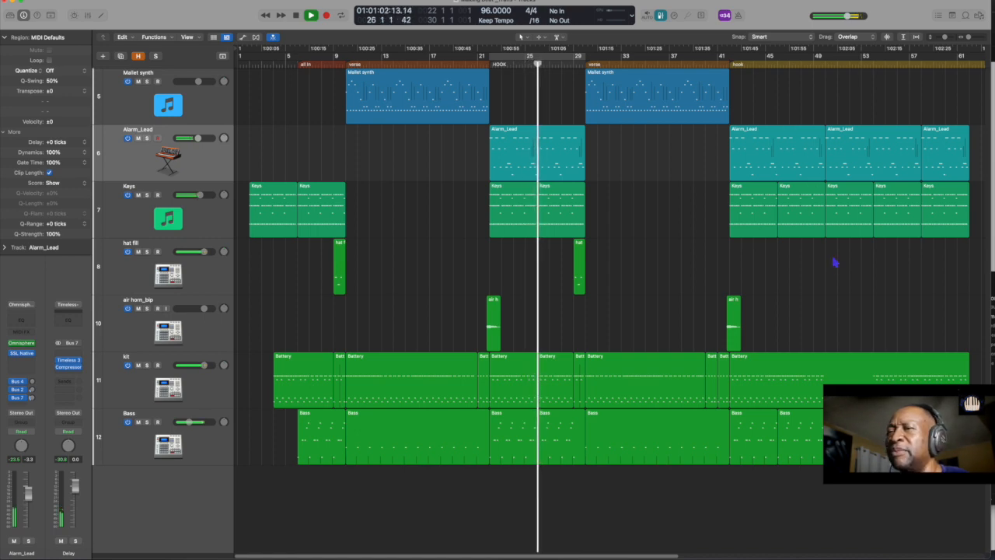
key("space")
Advance the playhead to bar 42 and play the start of the last hook
key("period")
key("period")
key("period")
key("period")
key("period")
key("period")
key("period")
key("period")
key("period")
key("period")
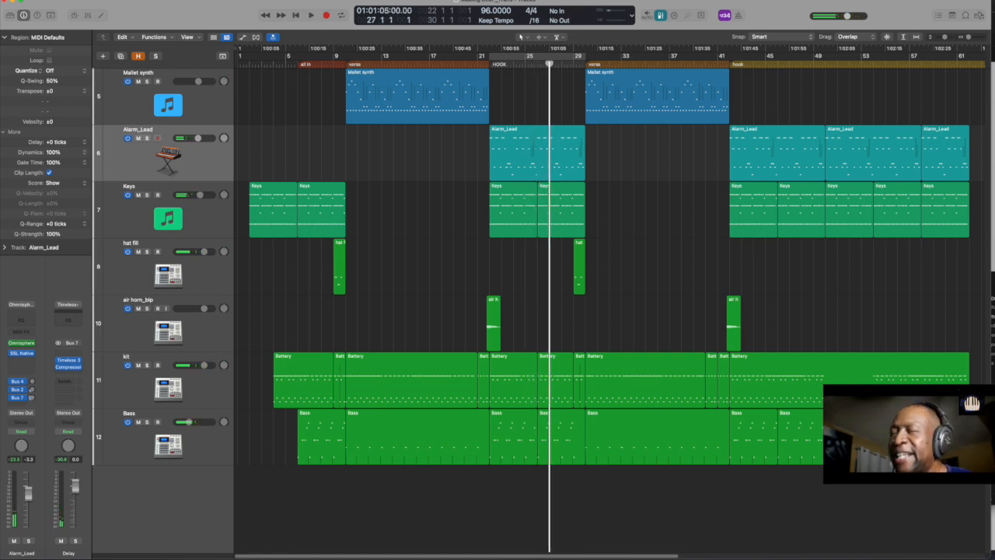
key("period")
key("period")
key("period")
key("period")
key("period")
key("period")
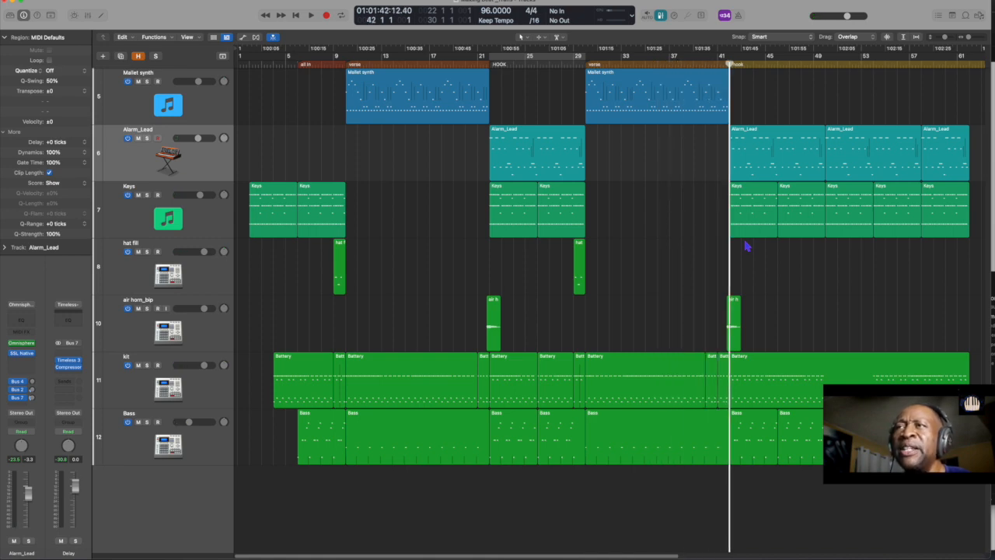
key("space")
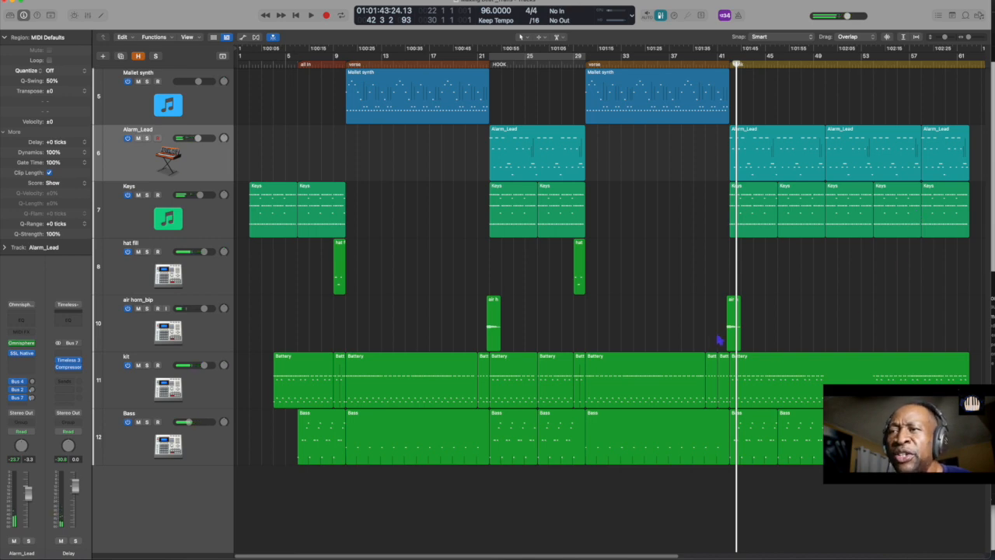
Copy the air horn region from bar 42 through the last hook, with copies at bars 50, 54, 56 and 58
left_click_drag(736, 342, 883, 346)
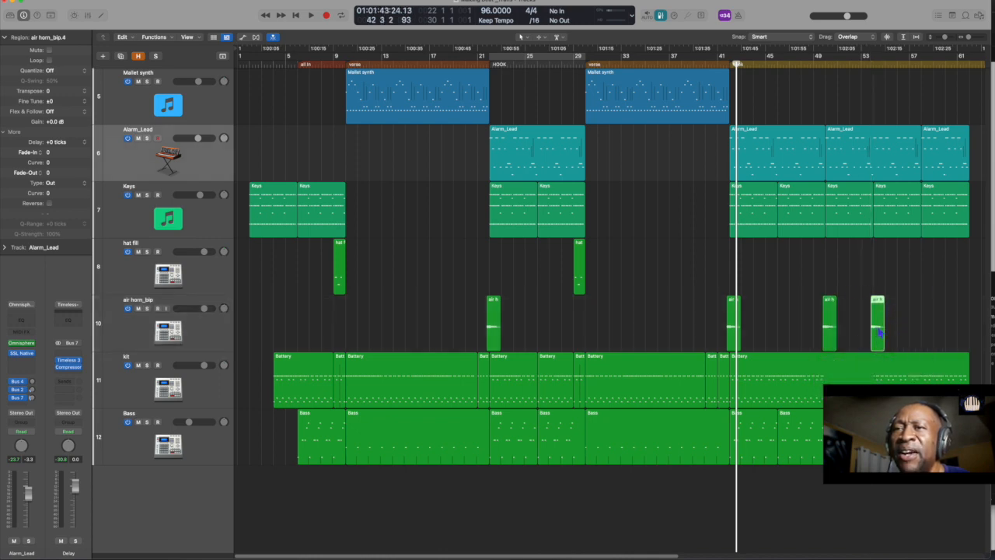
left_click_drag(879, 333, 931, 334)
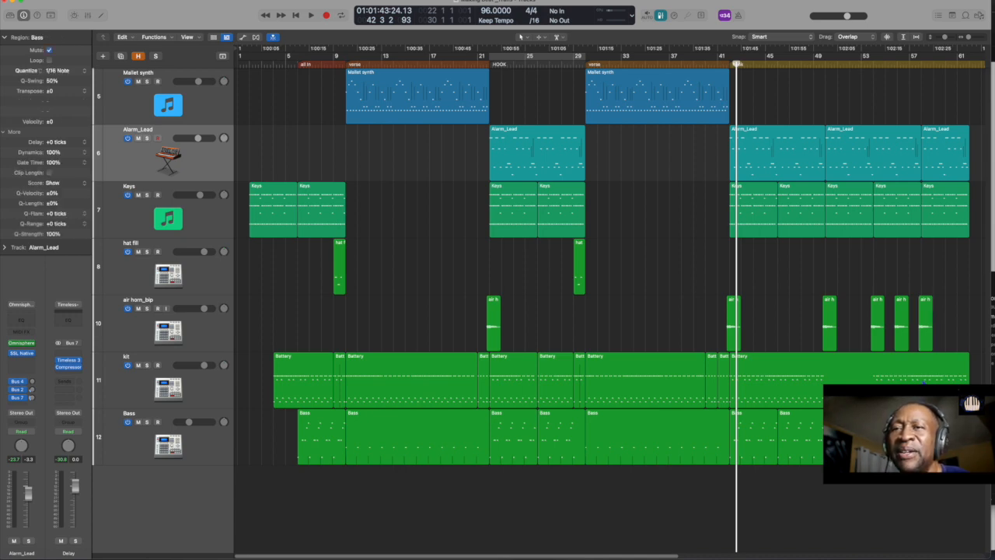
Mute the last Keys region, starting at bar 58, and play that ending section
left_click(955, 207)
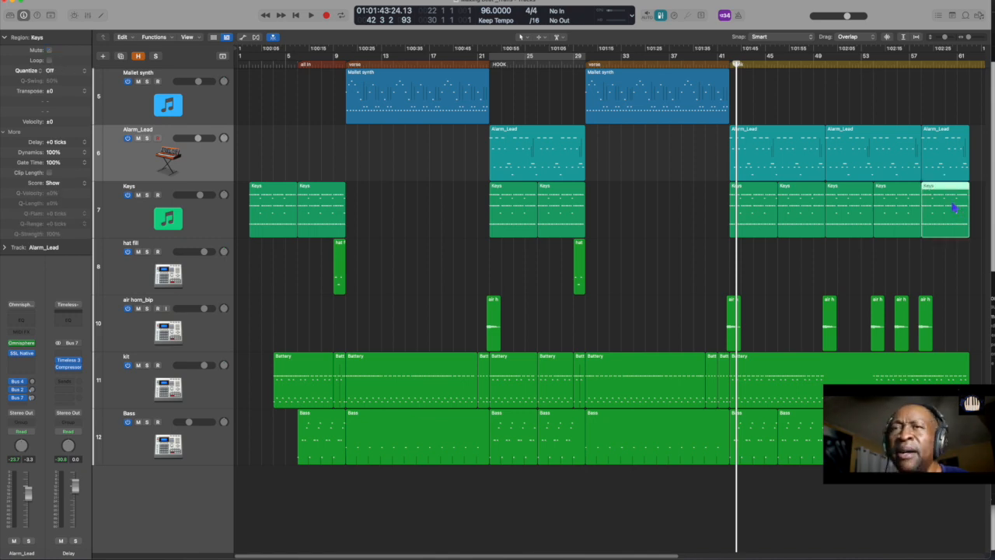
key("ctrl+m")
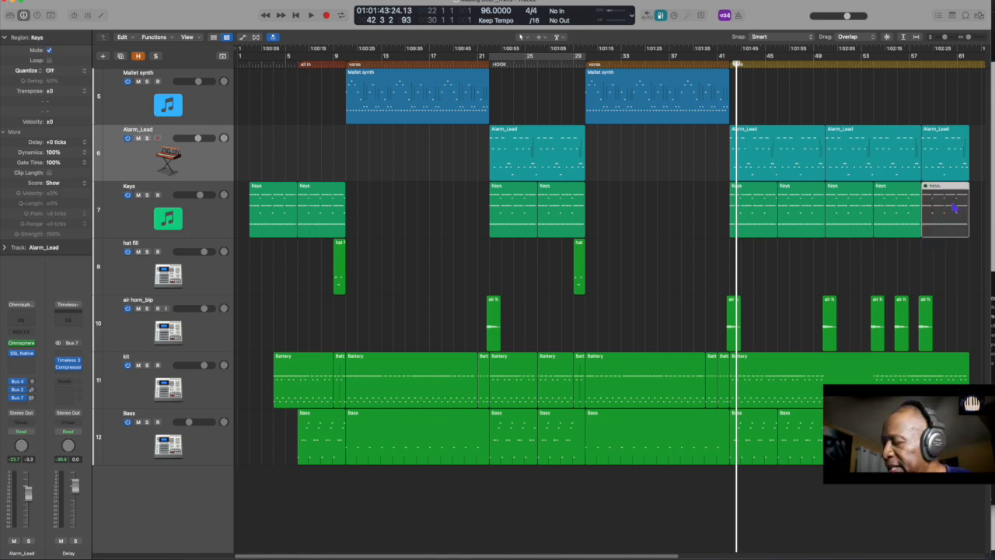
key("shift+Return")
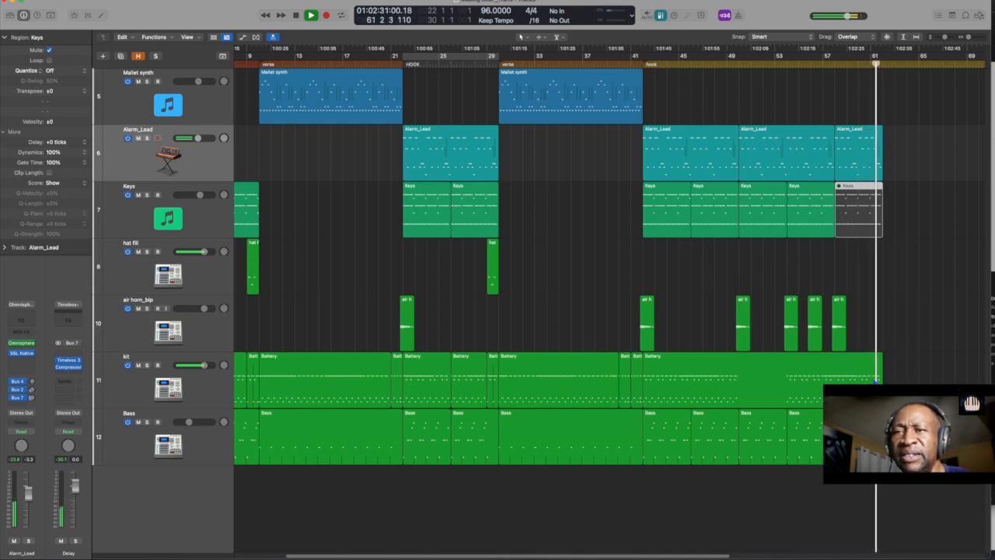
key("space")
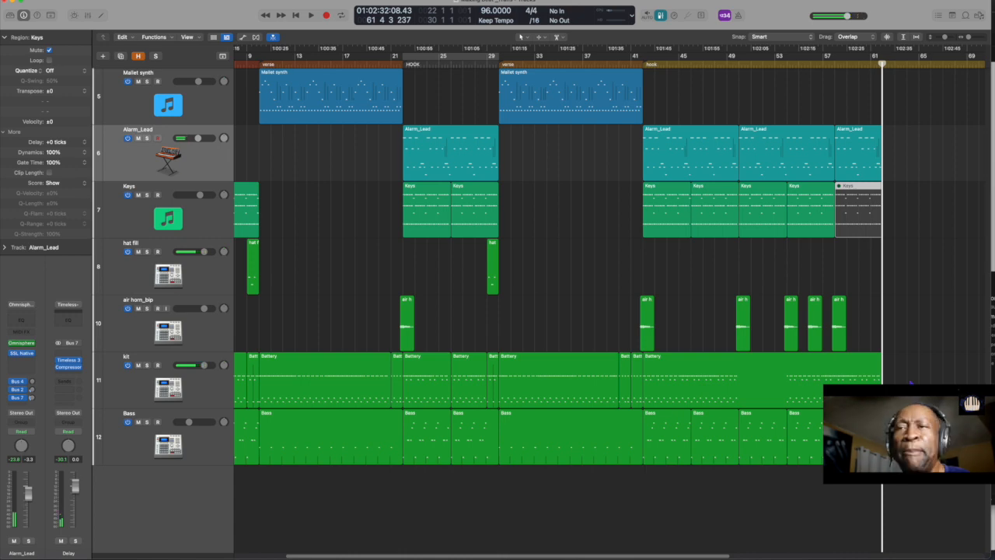
Open the last Battery region on the kit track in the Piano Roll and mute its notes from beat 3 of bar 61 onward
key("comma")
key("comma")
double_click(769, 385)
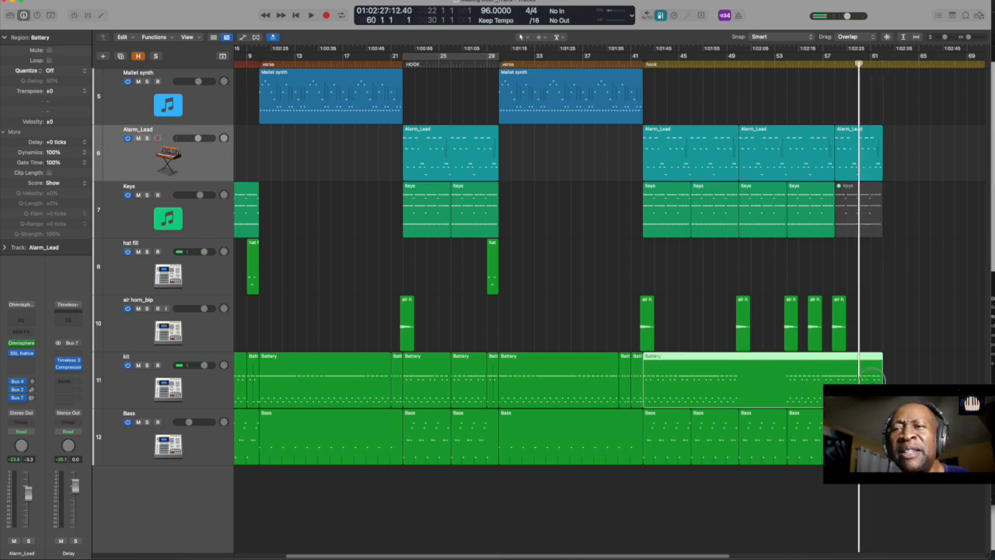
key("space")
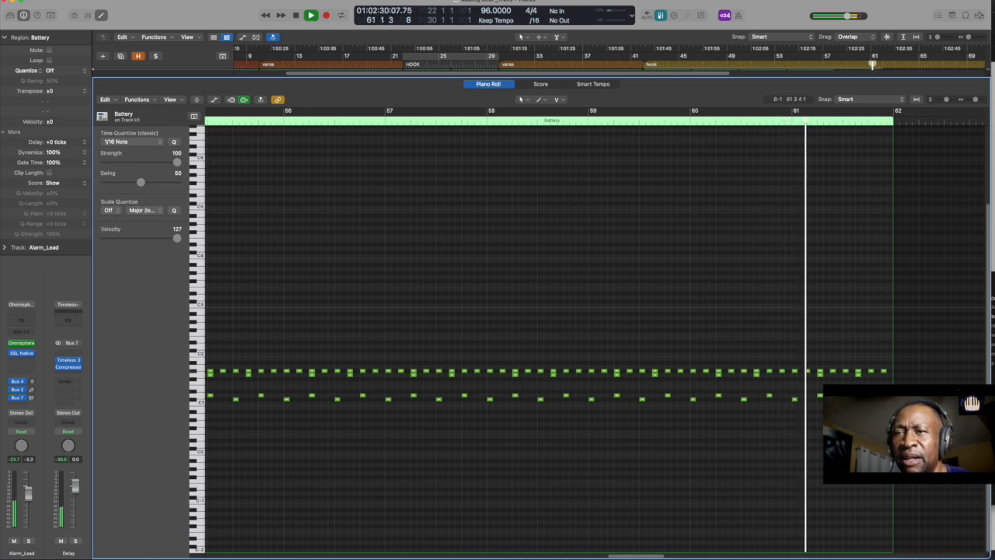
key("space")
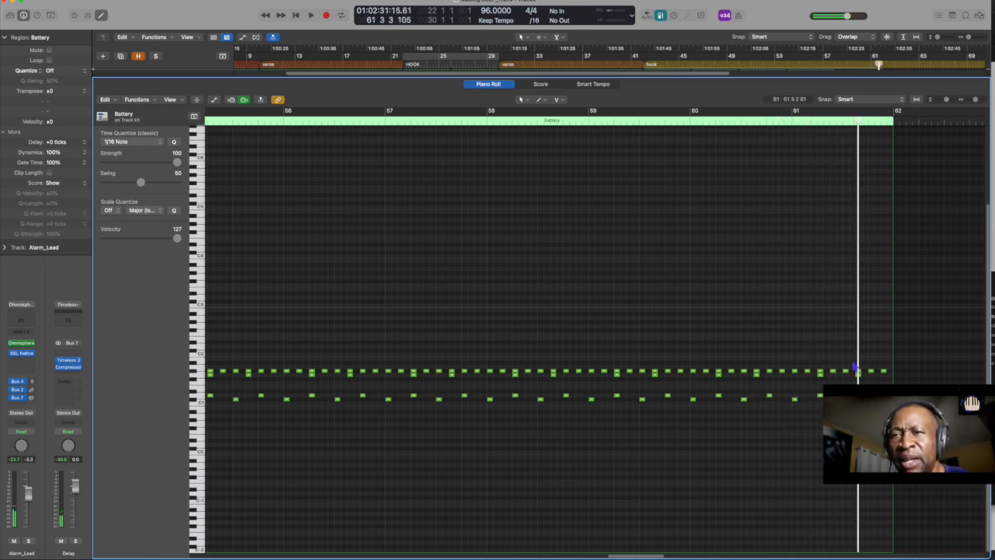
left_click(848, 359)
left_click(848, 363)
left_click_drag(849, 367, 875, 405)
key("ctrl+m")
Play the ending twice from bar 61 to check the muted drum notes, and close the Piano Roll
key("comma")
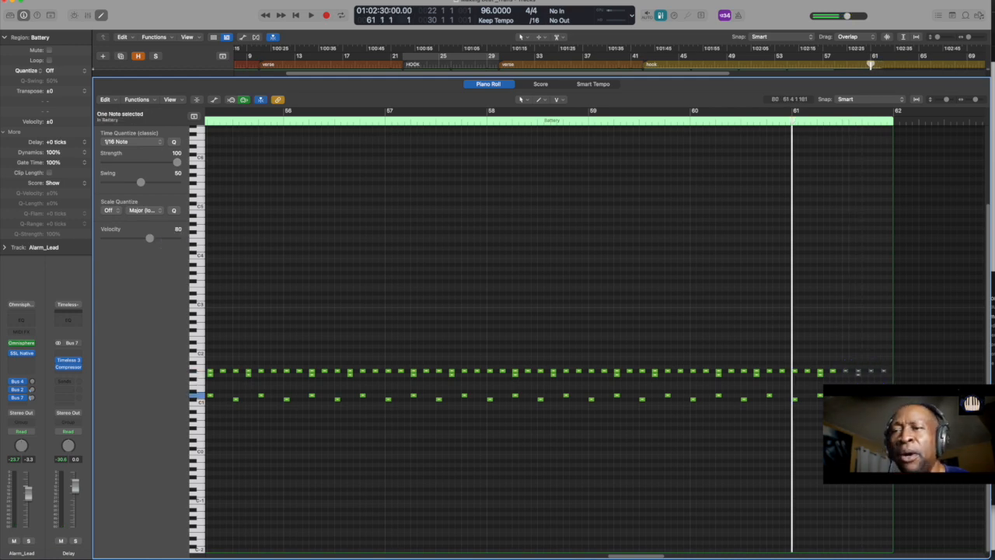
key("space")
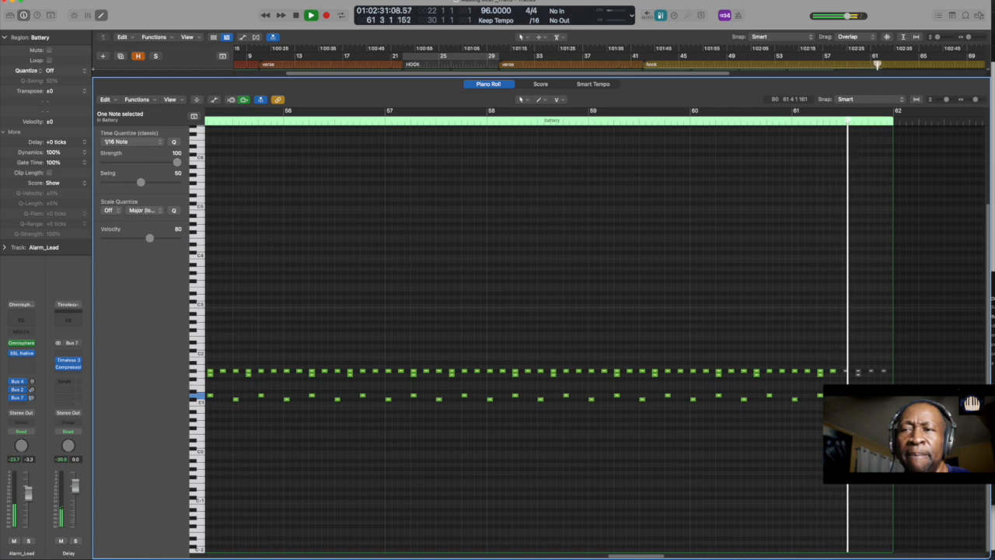
key("space")
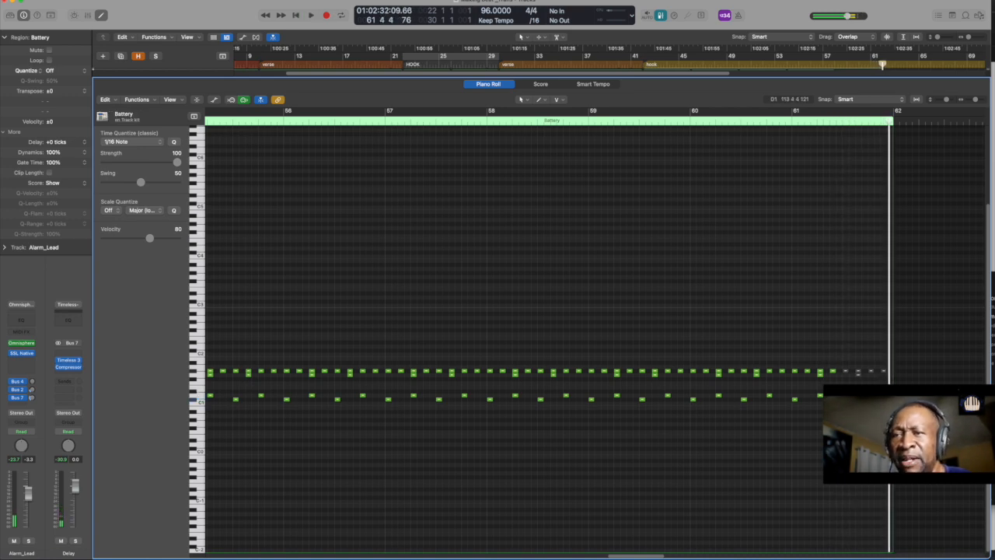
key("comma")
key("space")
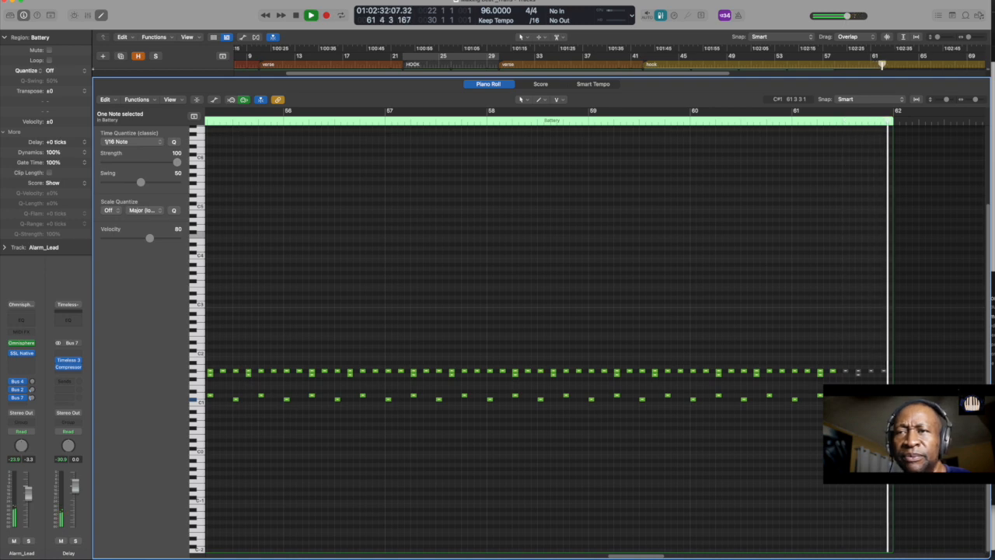
key("space")
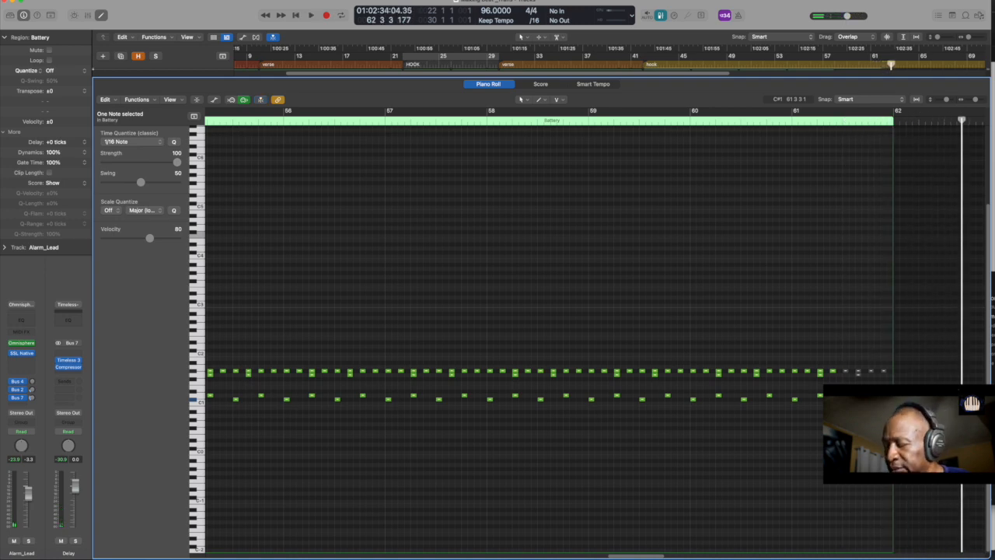
key("p")
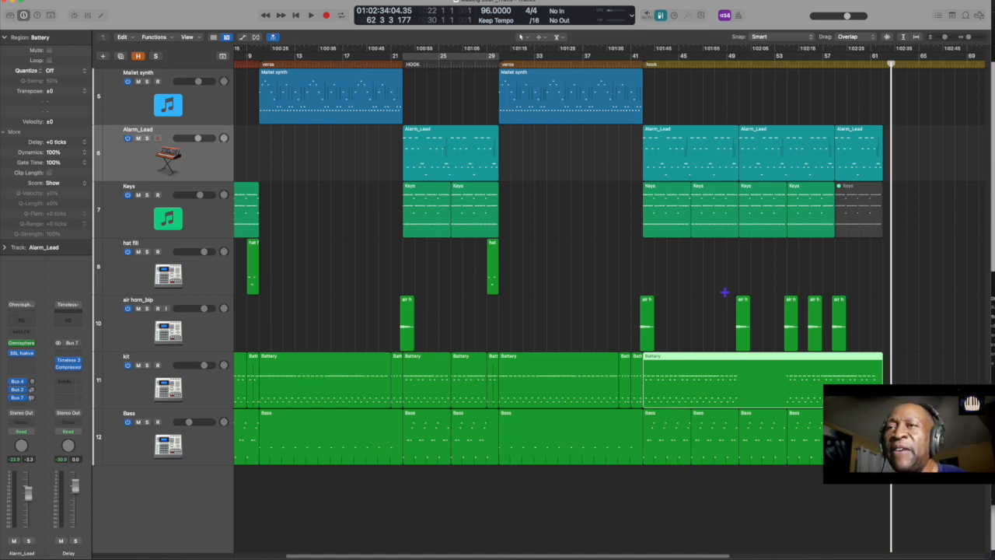
Move the end-of-project marker to about bar 62, just past the last regions
key("super+Left")
key("super+Left")
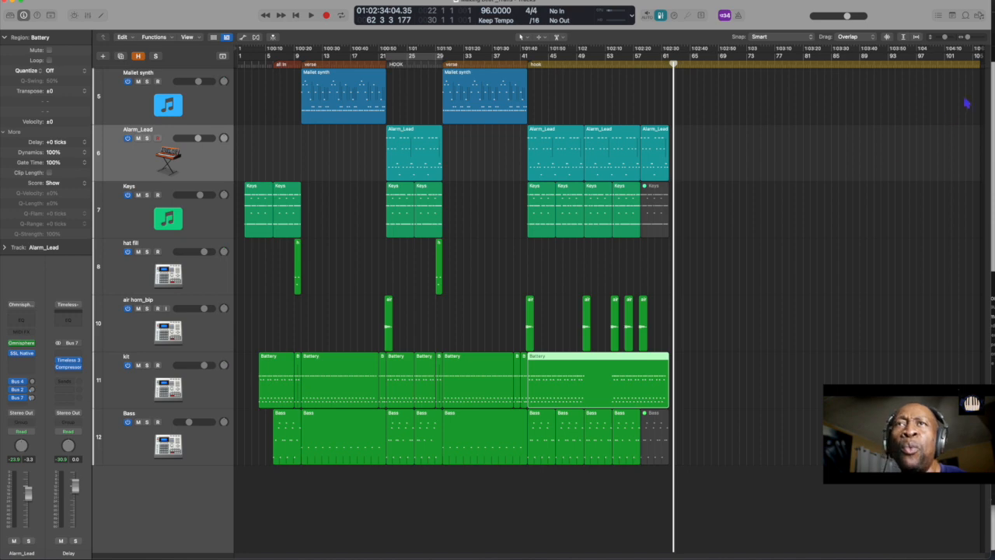
left_click_drag(982, 50, 675, 78)
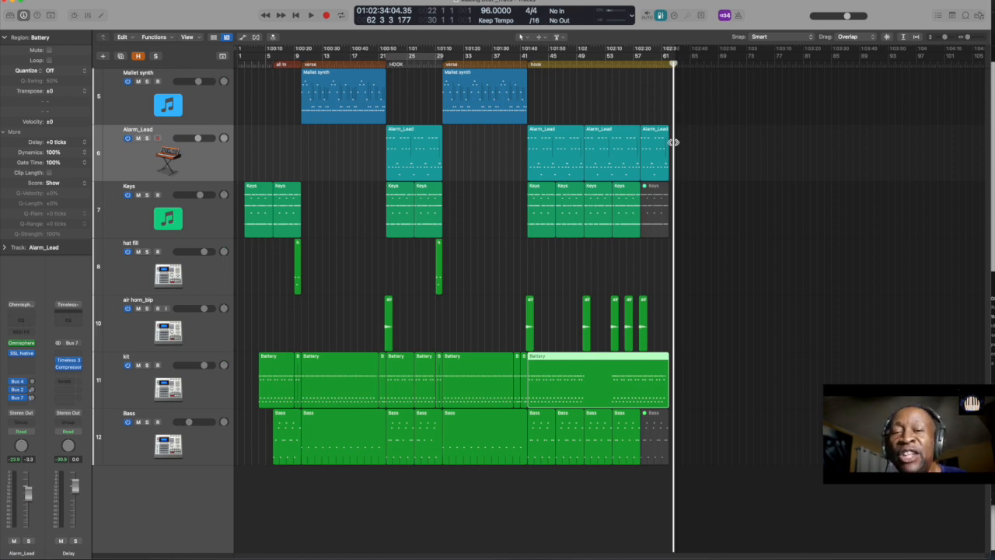